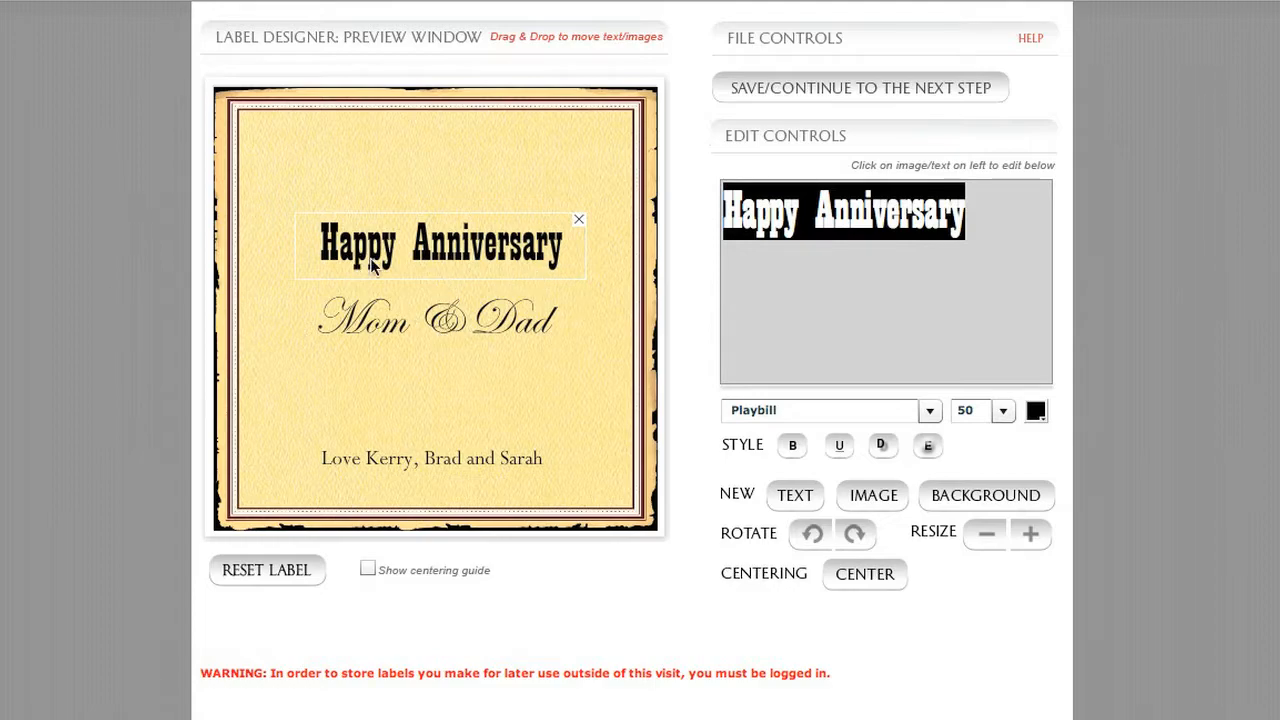
Nudge the Happy Anniversary heading and the signature line slightly higher on the label.
{"action": "left_click_drag", "start_coordinate": [388, 247], "coordinate": [390, 240]}
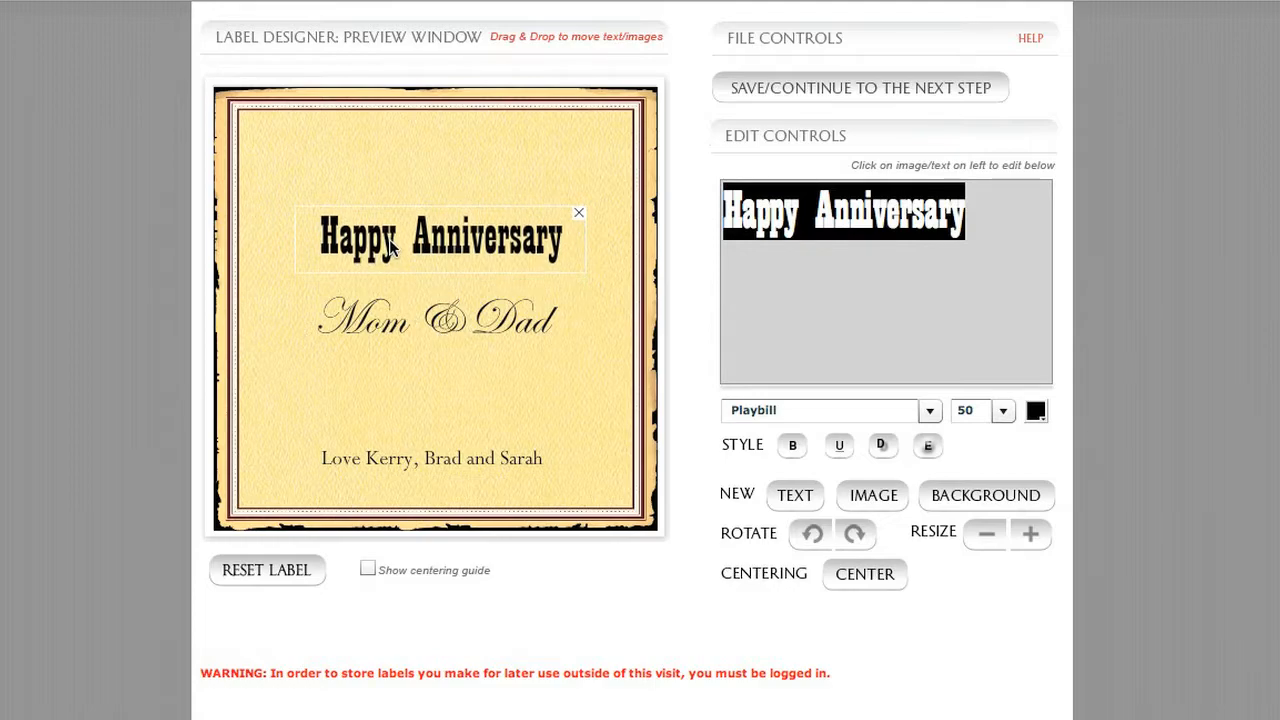
{"action": "left_click", "coordinate": [930, 410]}
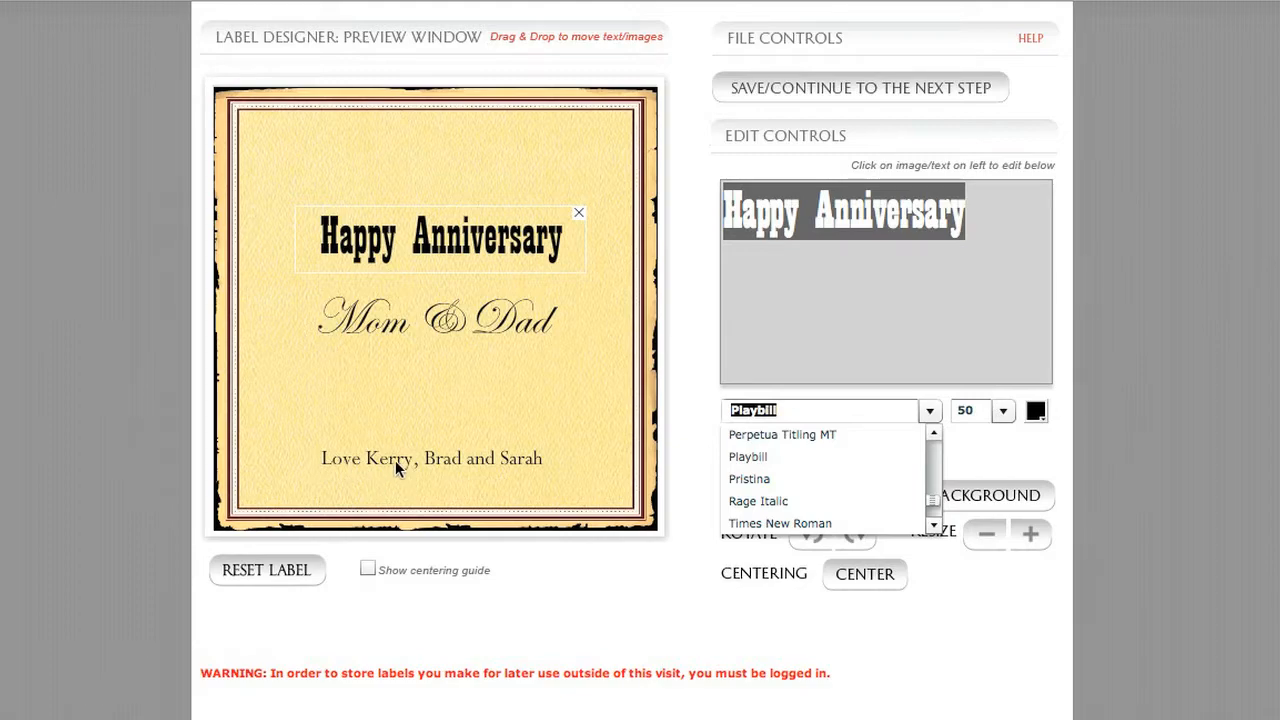
{"action": "left_click_drag", "start_coordinate": [395, 460], "coordinate": [391, 445]}
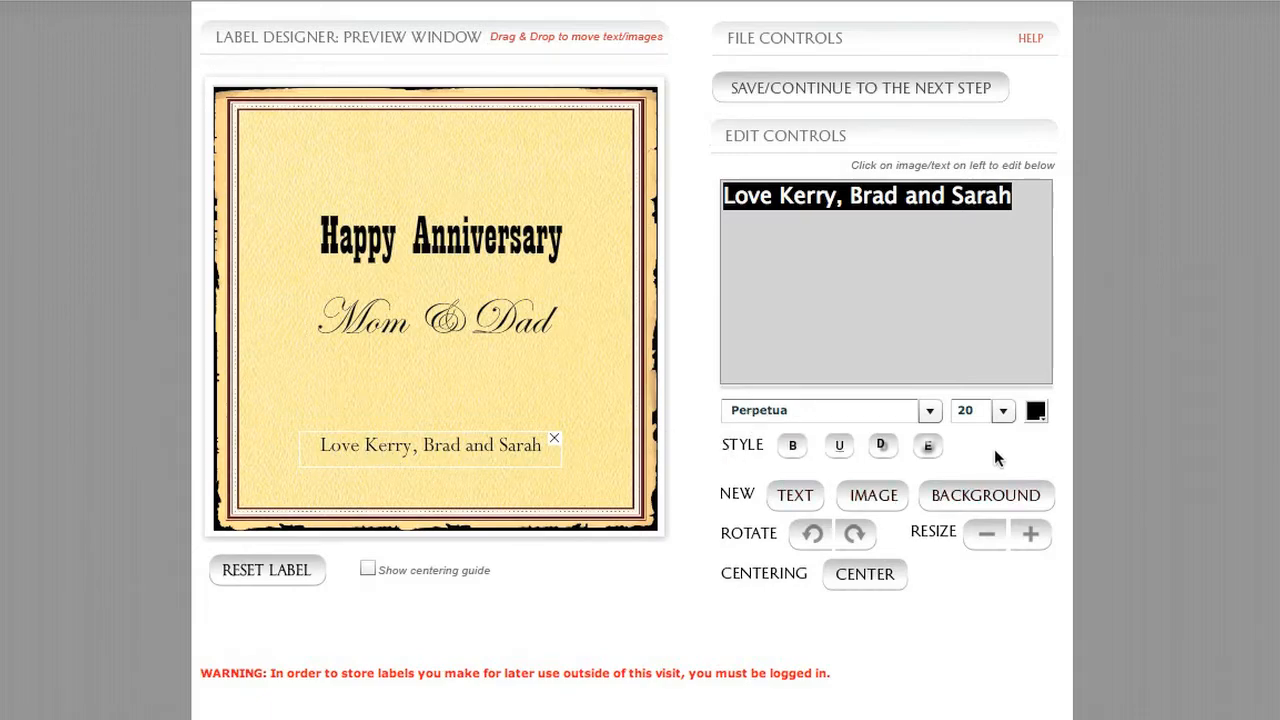
Enlarge the signature line to font size 38 and reposition it beneath the Mom & Dad text.
{"action": "left_click", "coordinate": [1002, 411]}
{"action": "scroll", "coordinate": [1007, 460], "scroll_direction": "down", "scroll_amount": 6}
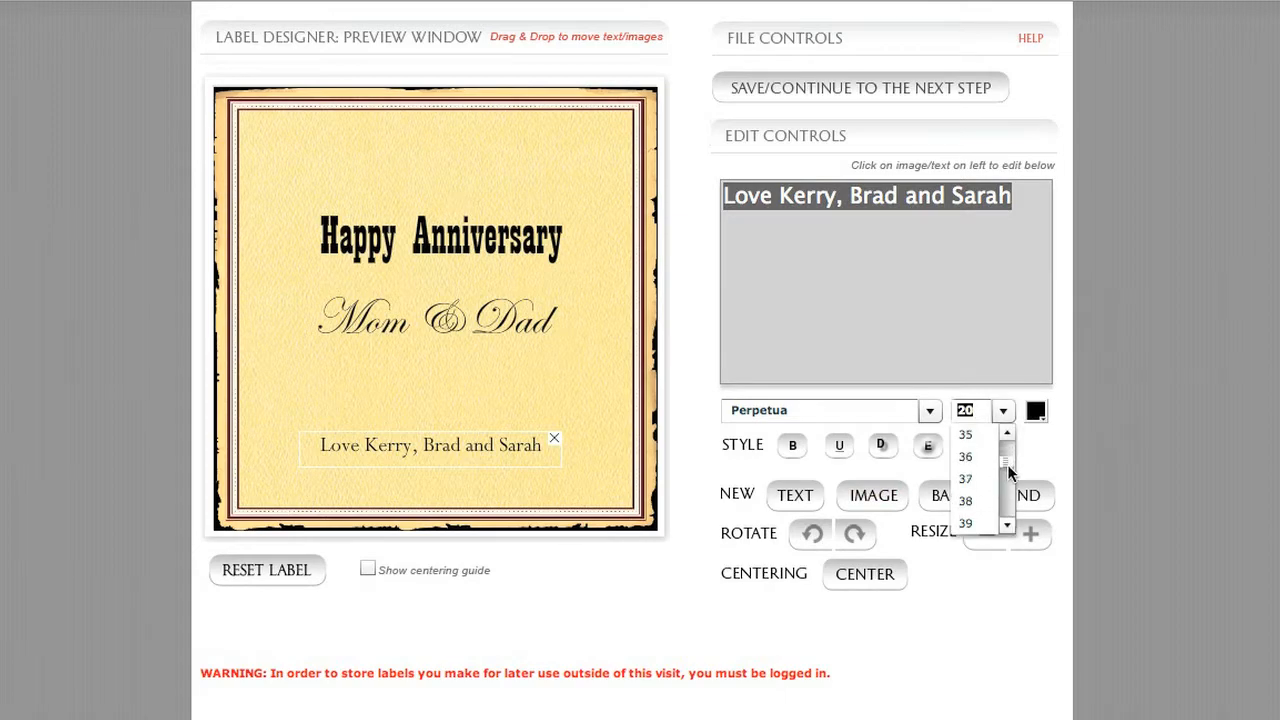
{"action": "left_click", "coordinate": [966, 501]}
{"action": "left_click_drag", "start_coordinate": [497, 472], "coordinate": [380, 400]}
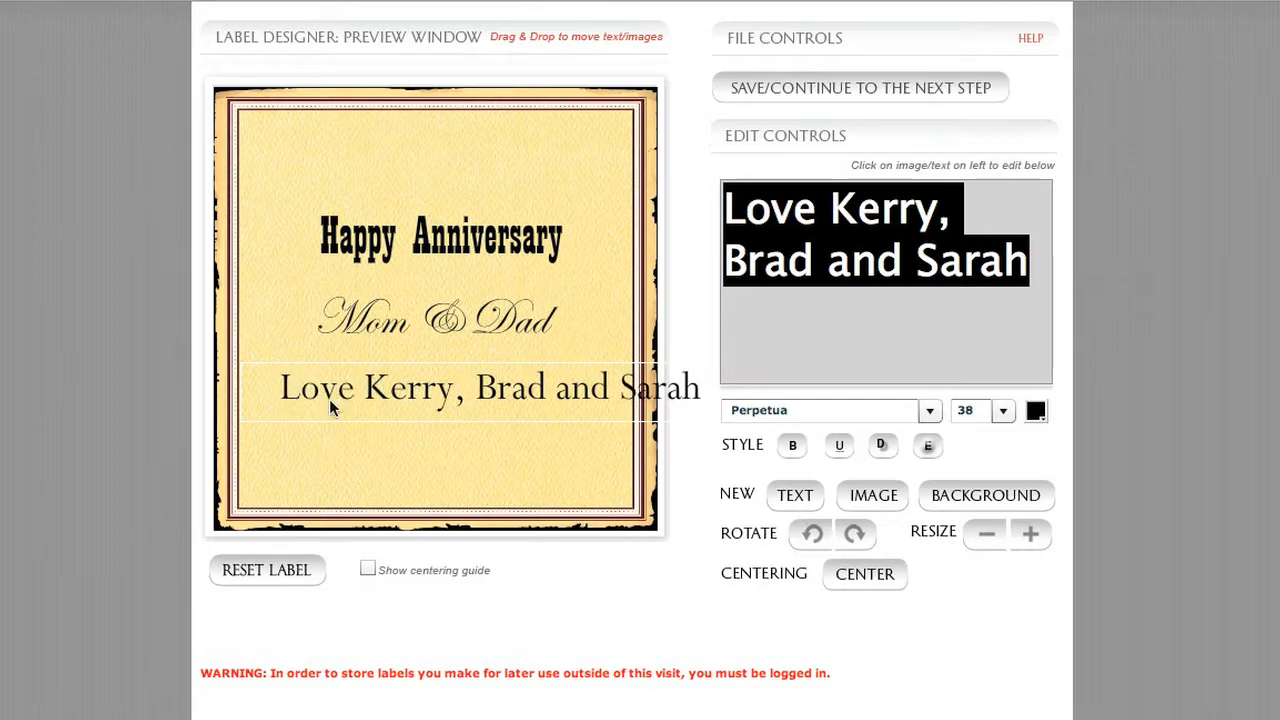
{"action": "mouse_move", "coordinate": [530, 395]}
{"action": "left_mouse_down"}
{"action": "mouse_move", "coordinate": [480, 409]}
{"action": "mouse_move", "coordinate": [514, 409]}
{"action": "left_mouse_up"}
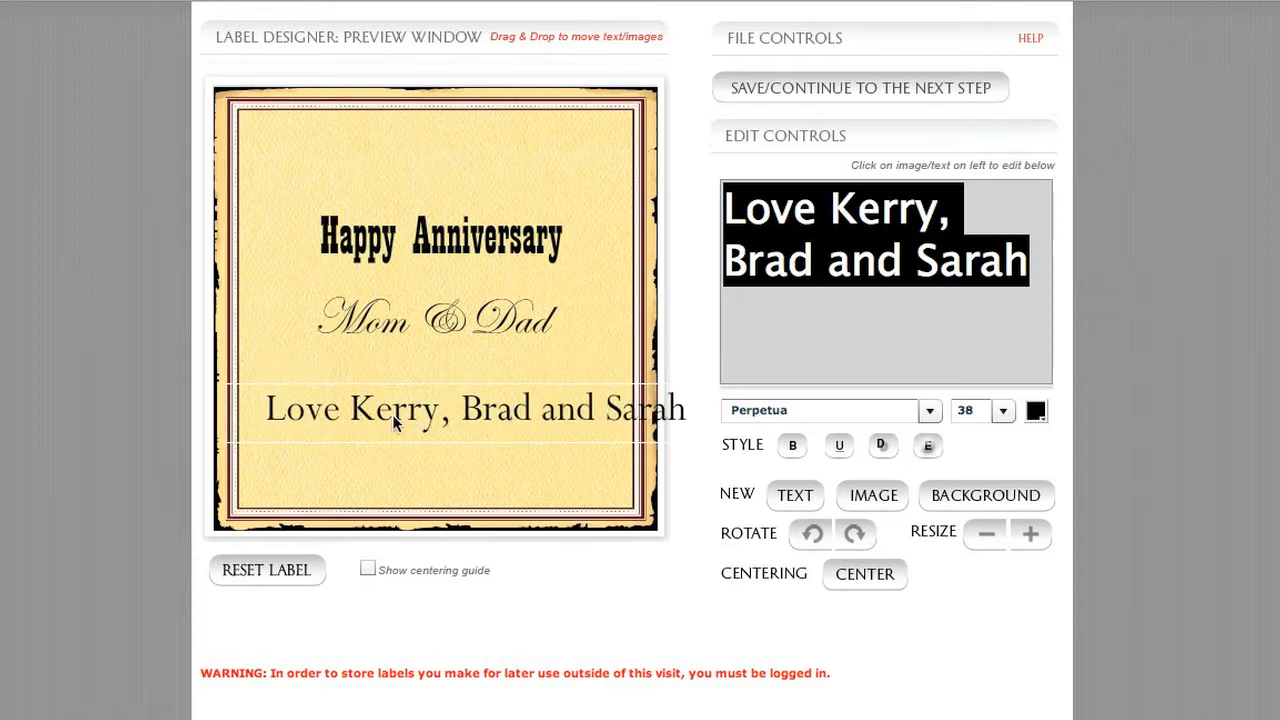
{"action": "left_click_drag", "start_coordinate": [393, 415], "coordinate": [392, 437]}
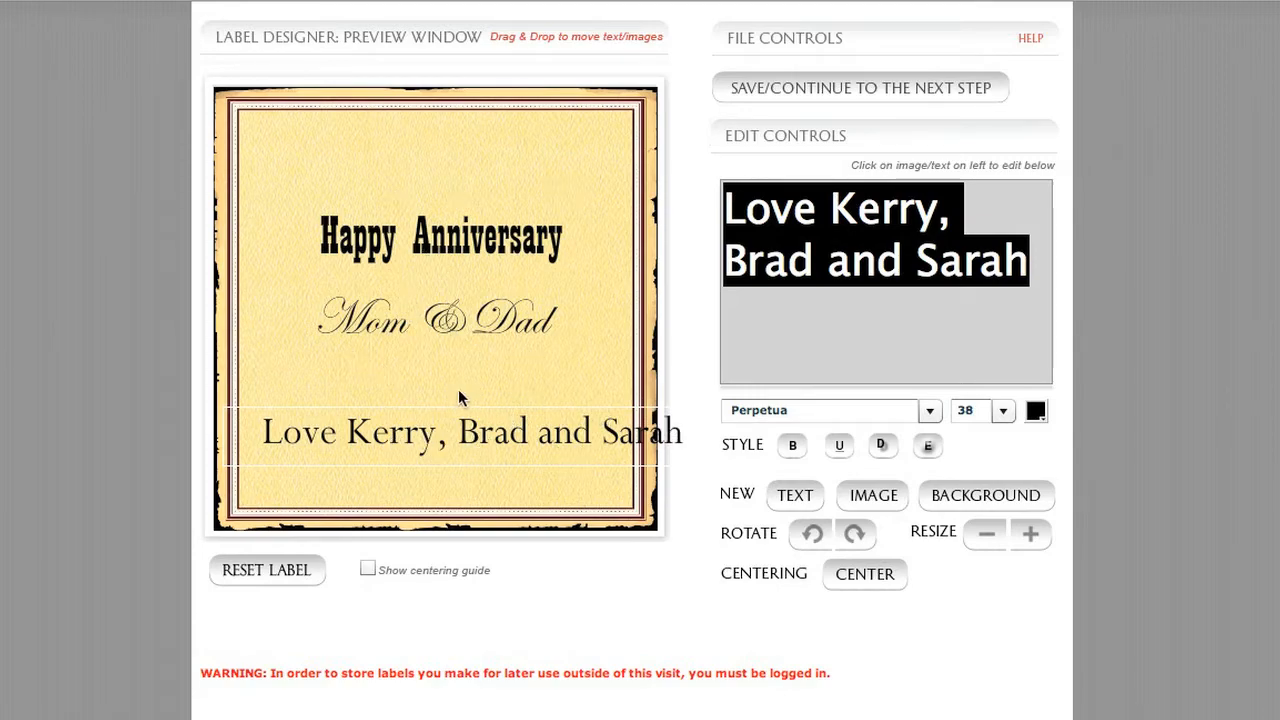
{"action": "left_click_drag", "start_coordinate": [505, 443], "coordinate": [498, 440]}
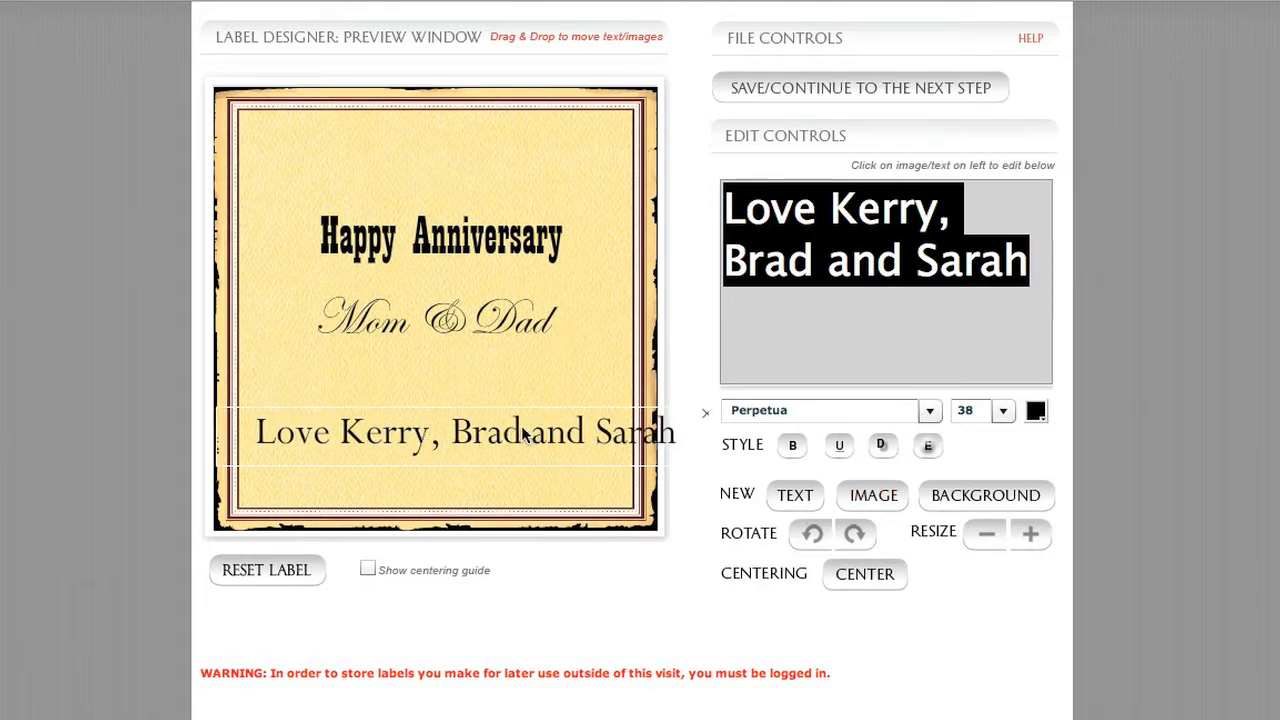
{"action": "left_click_drag", "start_coordinate": [526, 435], "coordinate": [520, 402]}
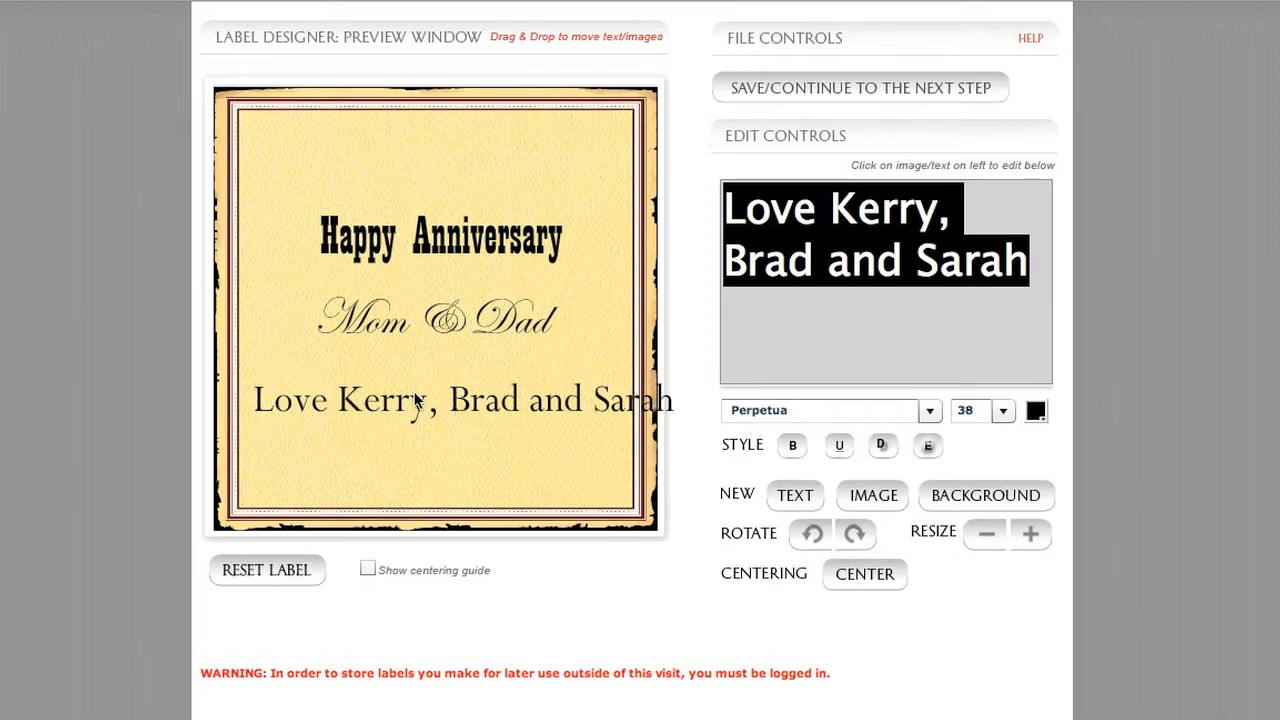
Try the Verdana font on the signature line.
{"action": "left_click", "coordinate": [930, 410]}
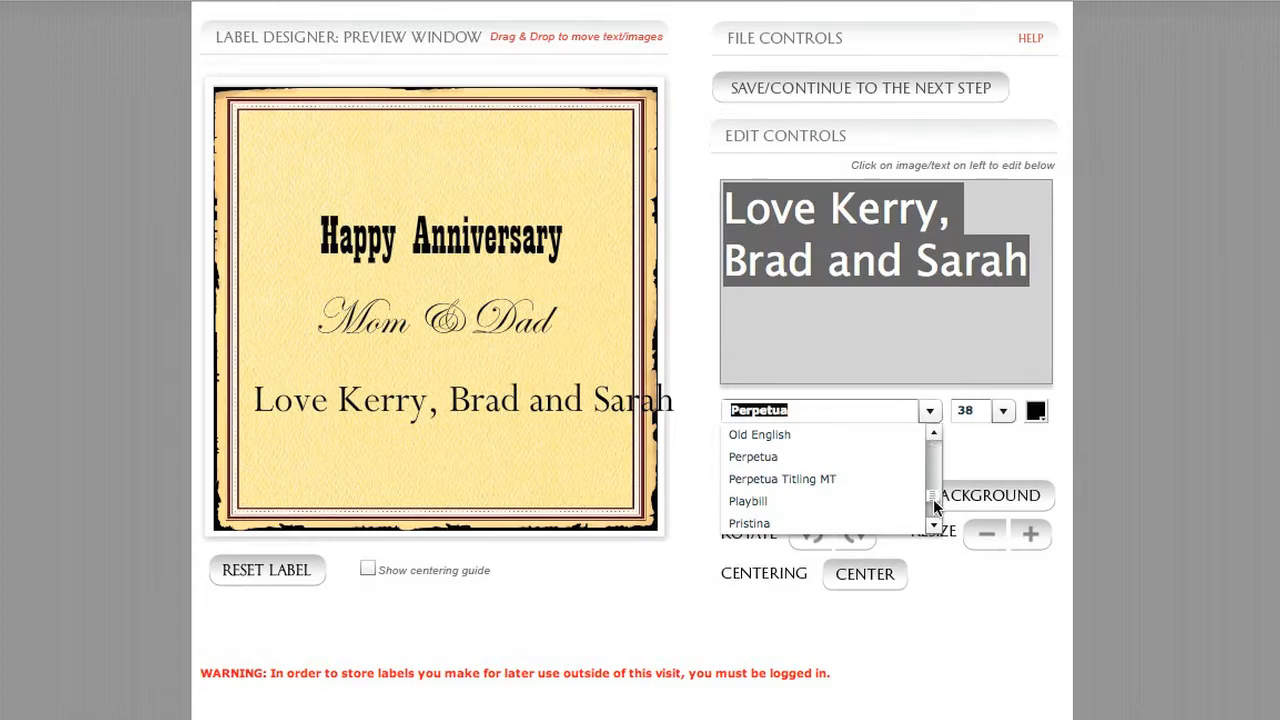
{"action": "scroll", "coordinate": [935, 510], "scroll_direction": "down", "scroll_amount": 3}
{"action": "scroll", "coordinate": [935, 512], "scroll_direction": "down", "scroll_amount": 1}
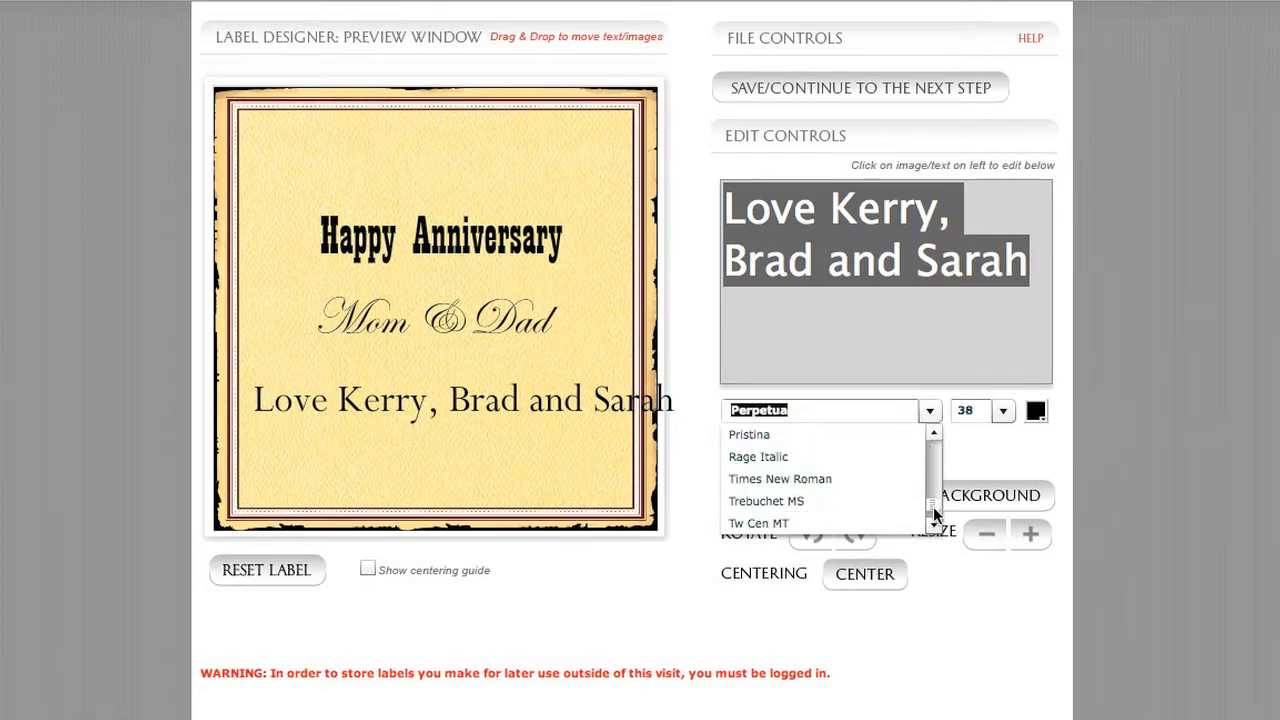
{"action": "scroll", "coordinate": [934, 515], "scroll_direction": "down", "scroll_amount": 2}
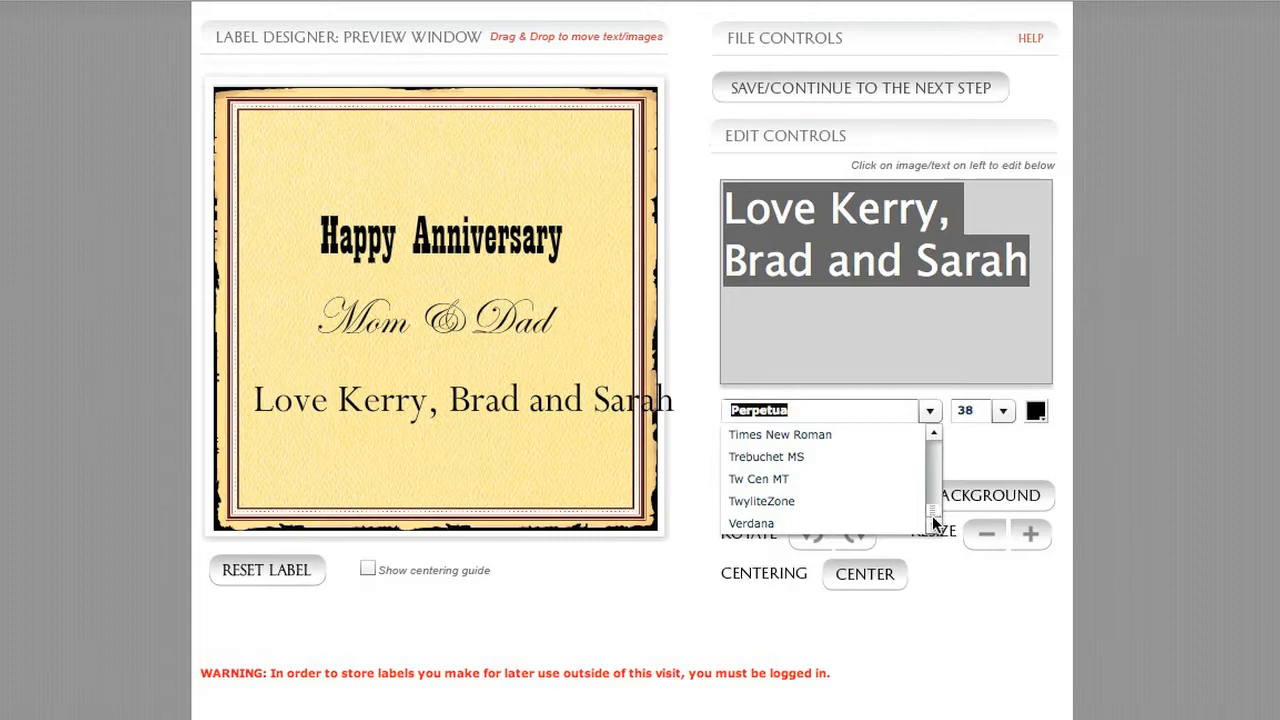
{"action": "left_click", "coordinate": [751, 523]}
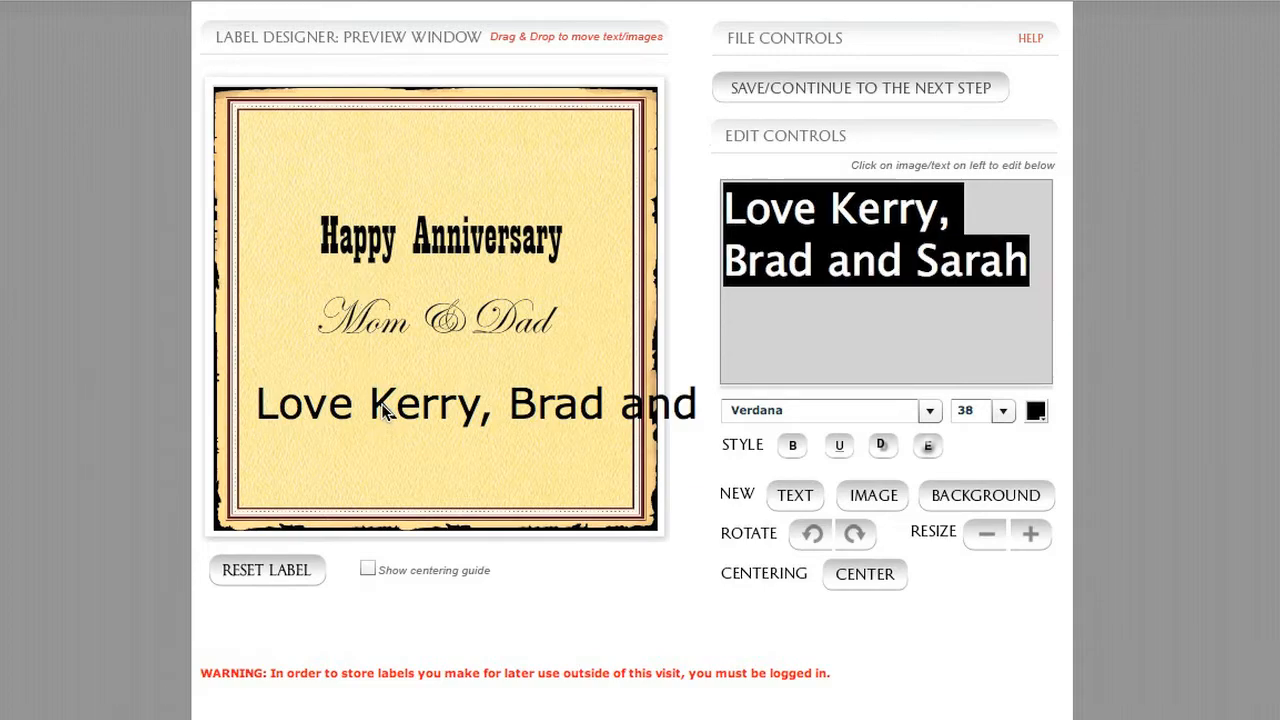
Return the signature line's font to Perpetua.
{"action": "left_click", "coordinate": [936, 411]}
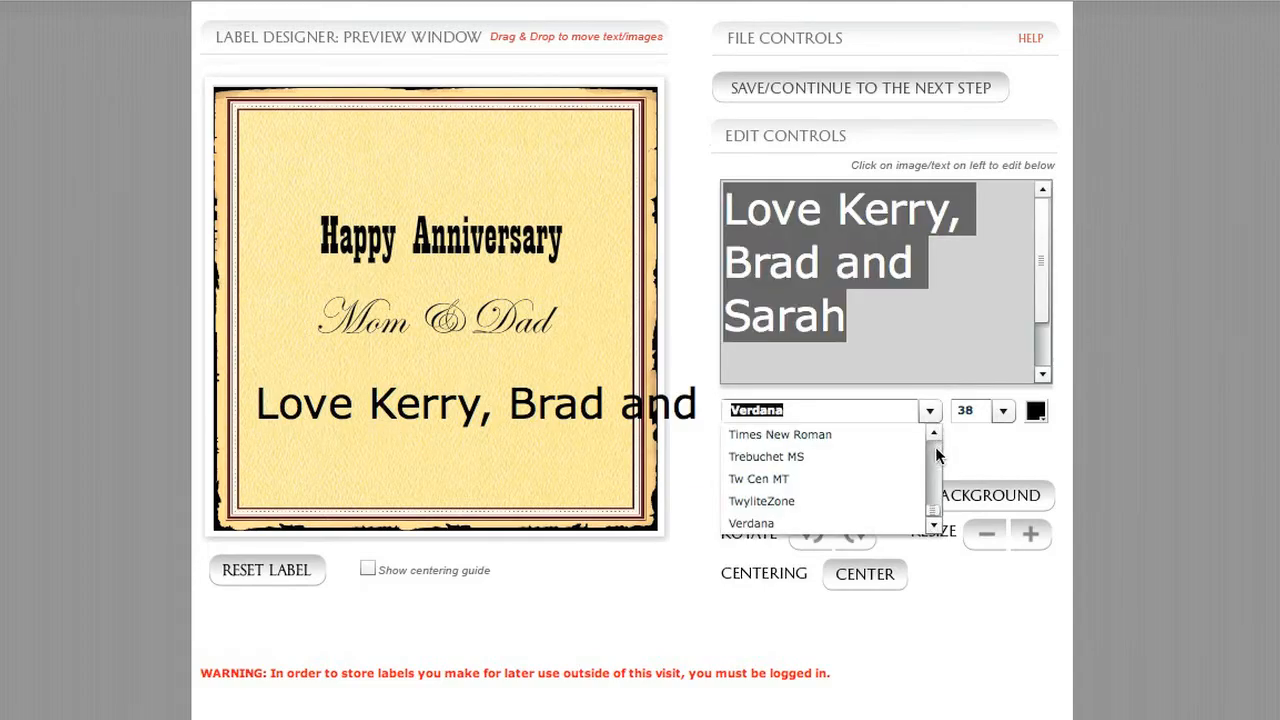
{"action": "scroll", "coordinate": [935, 446], "scroll_direction": "up", "scroll_amount": 5}
{"action": "left_click", "coordinate": [750, 435]}
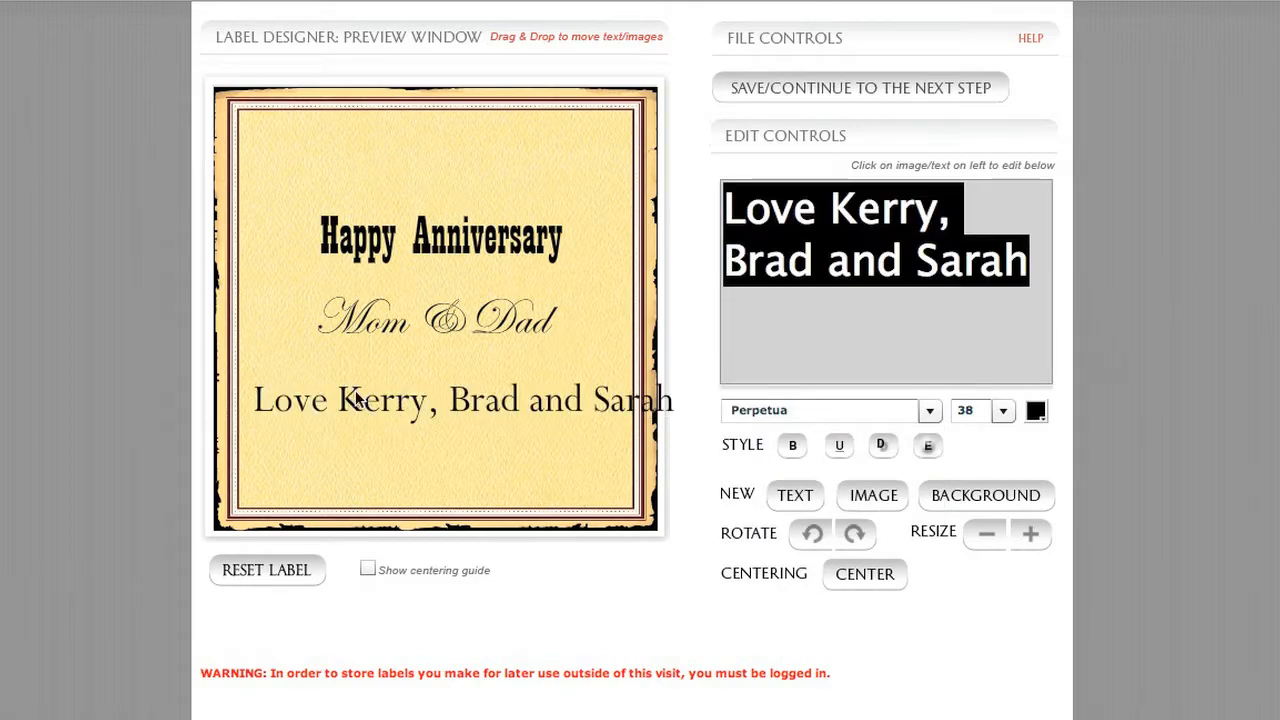
Set the signature line's font to Verdana and move the line slightly lower on the label.
{"action": "left_click", "coordinate": [930, 411]}
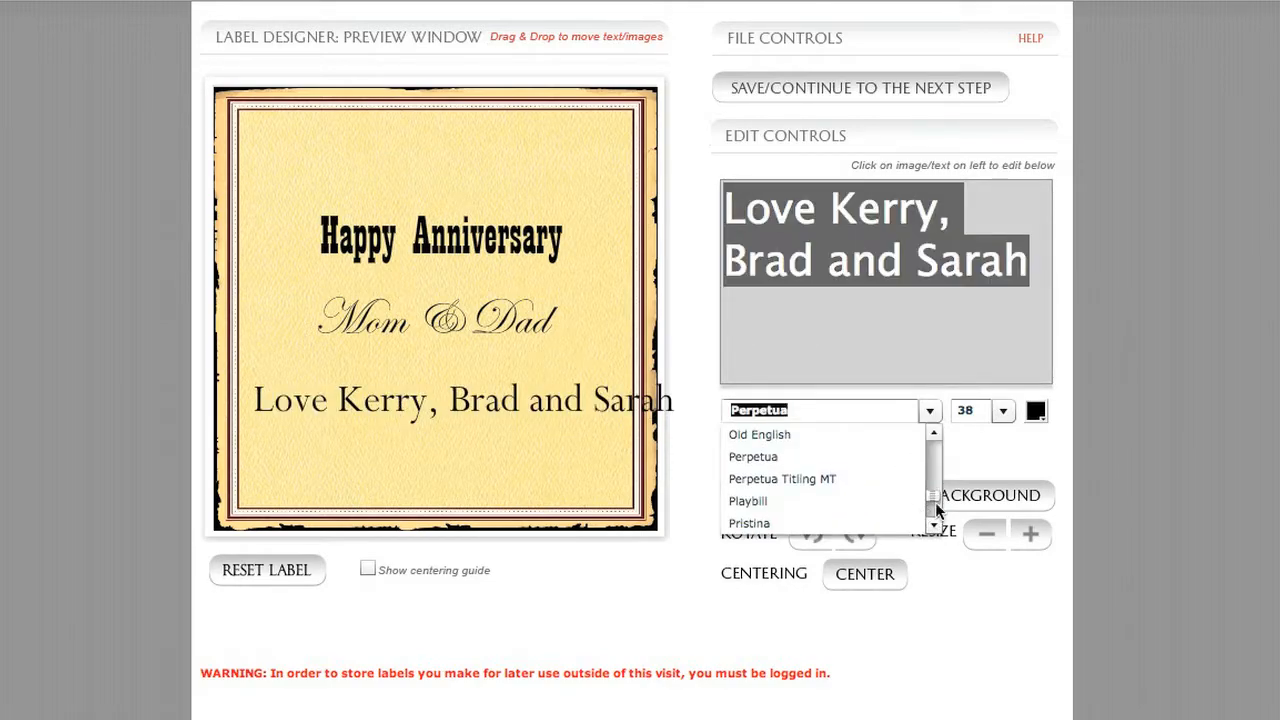
{"action": "left_click_drag", "start_coordinate": [936, 498], "coordinate": [936, 525]}
{"action": "left_click", "coordinate": [779, 521]}
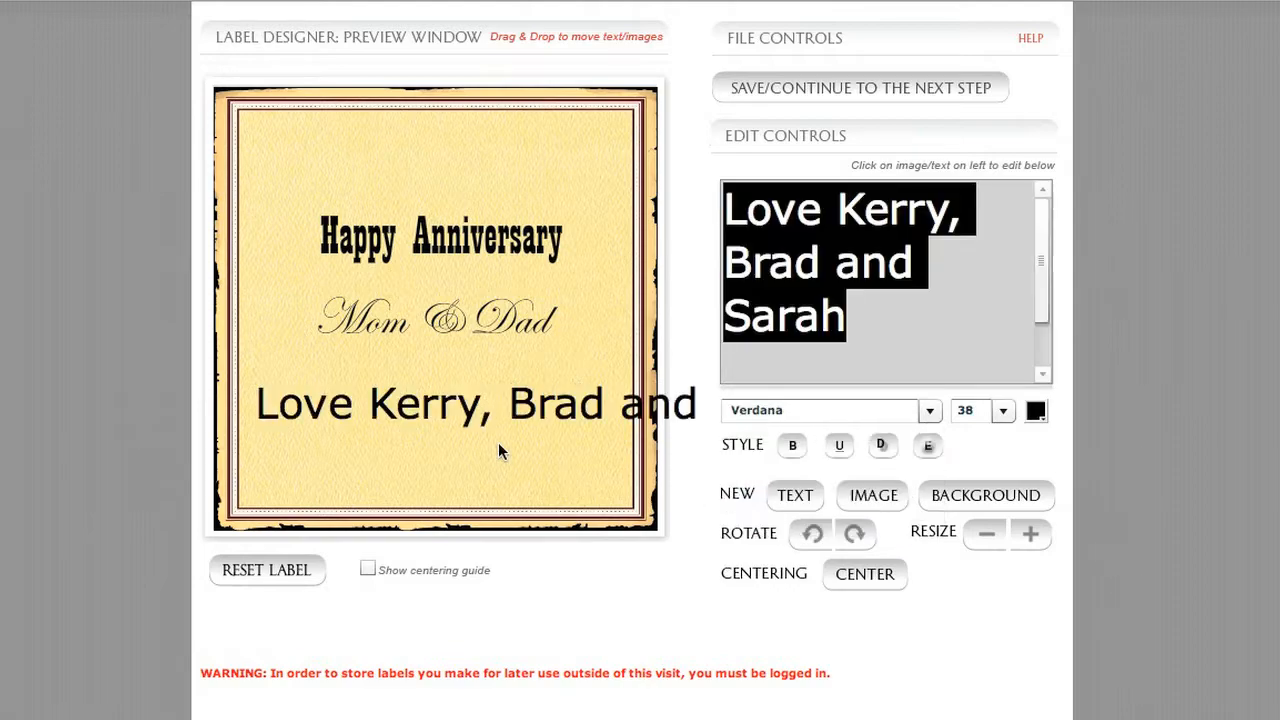
{"action": "left_click_drag", "start_coordinate": [429, 411], "coordinate": [428, 415]}
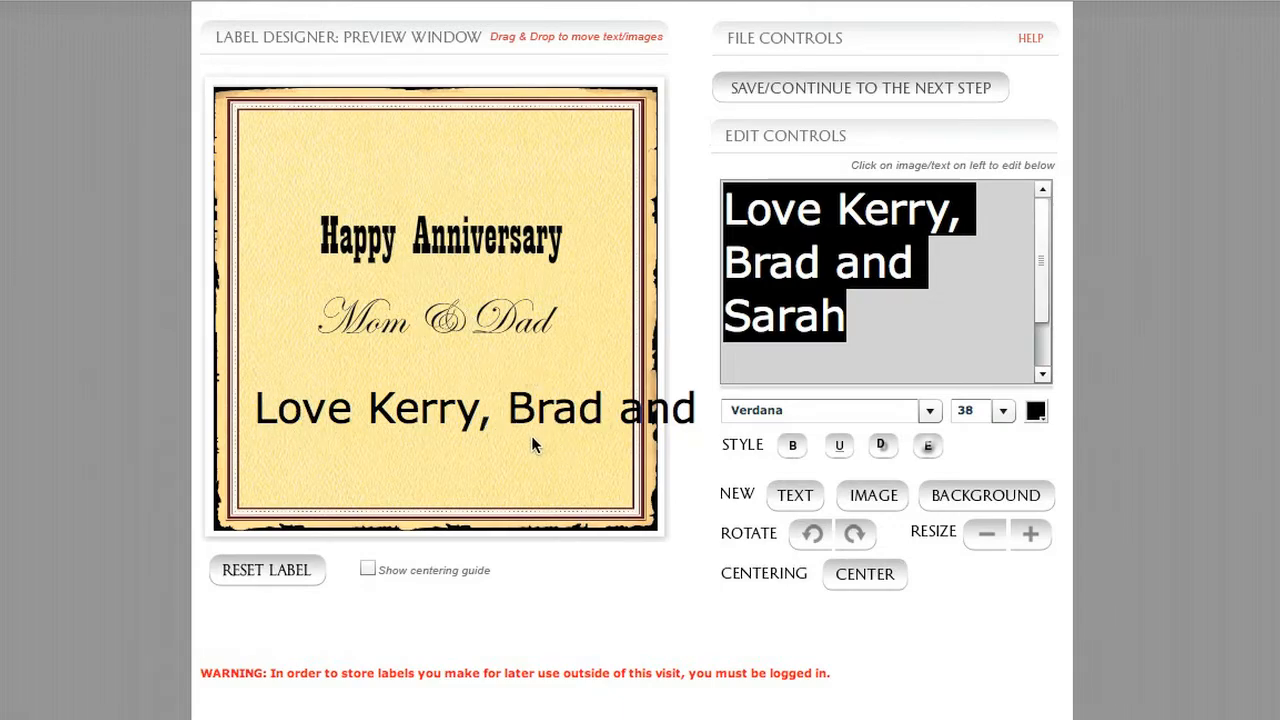
{"action": "left_click_drag", "start_coordinate": [535, 415], "coordinate": [533, 440]}
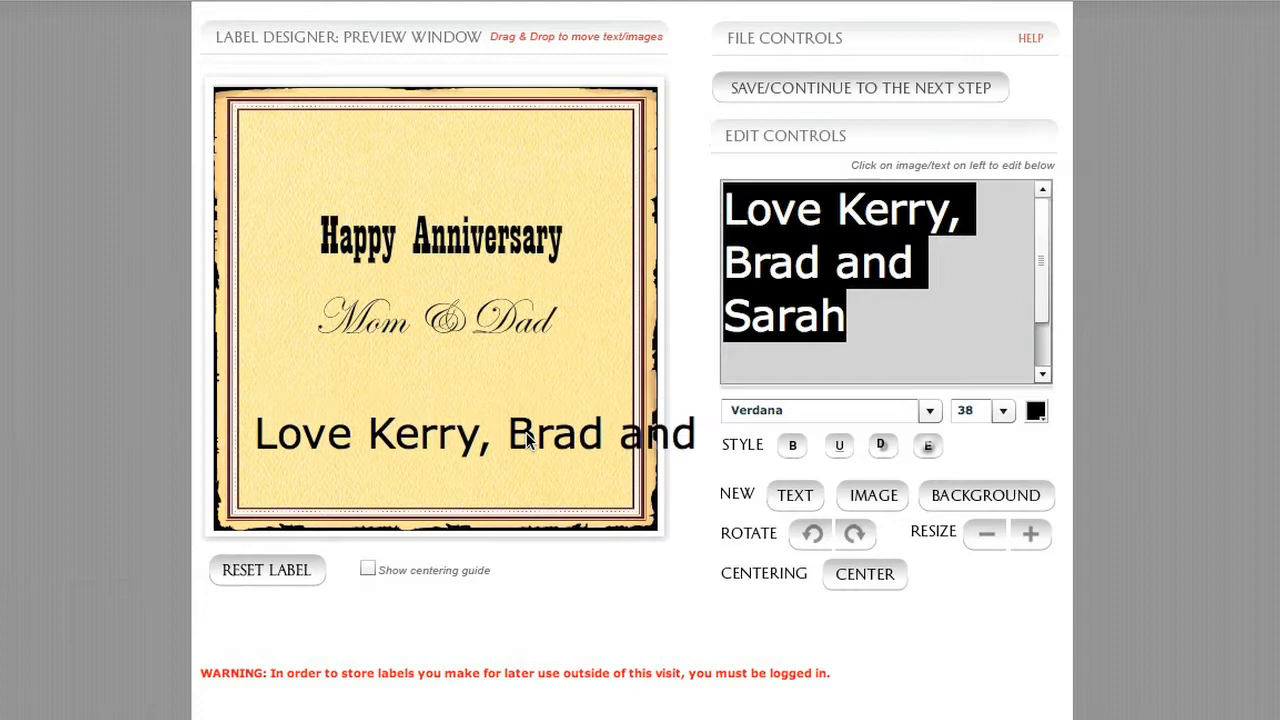
{"action": "left_click_drag", "start_coordinate": [391, 432], "coordinate": [394, 418]}
{"action": "left_click", "coordinate": [930, 412]}
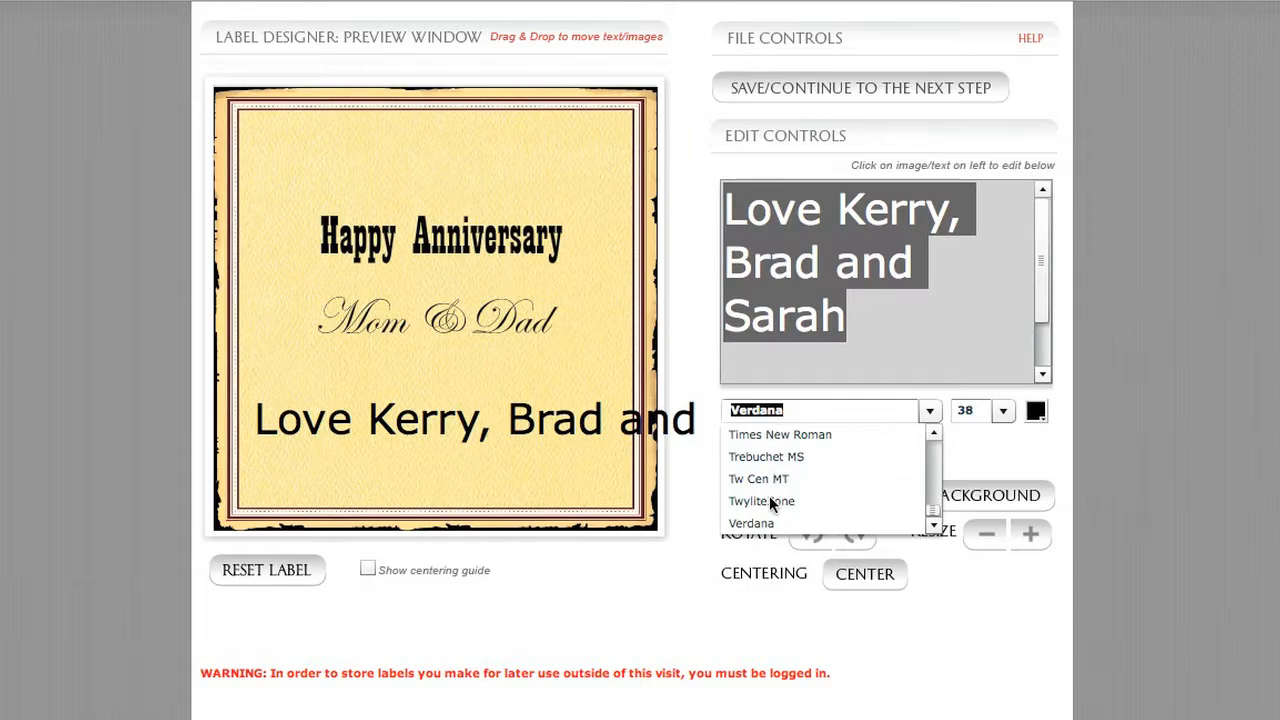
{"action": "left_click", "coordinate": [540, 382]}
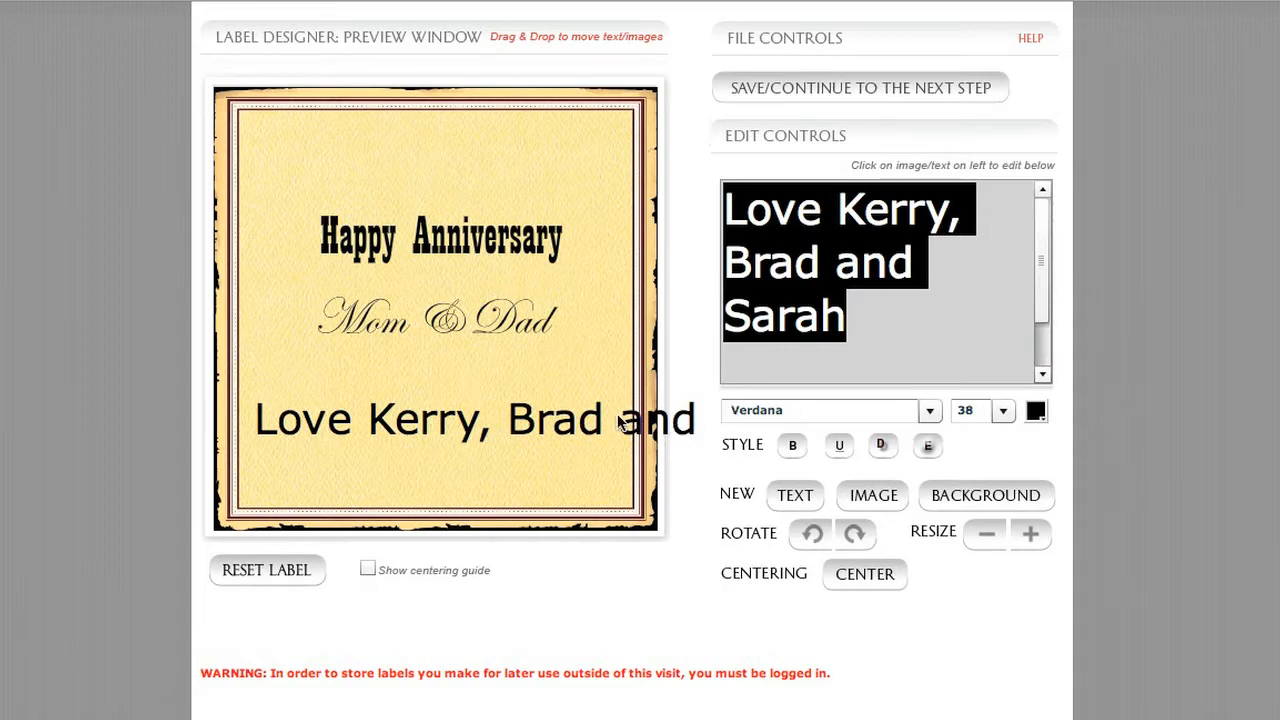
{"action": "left_click_drag", "start_coordinate": [437, 425], "coordinate": [440, 440]}
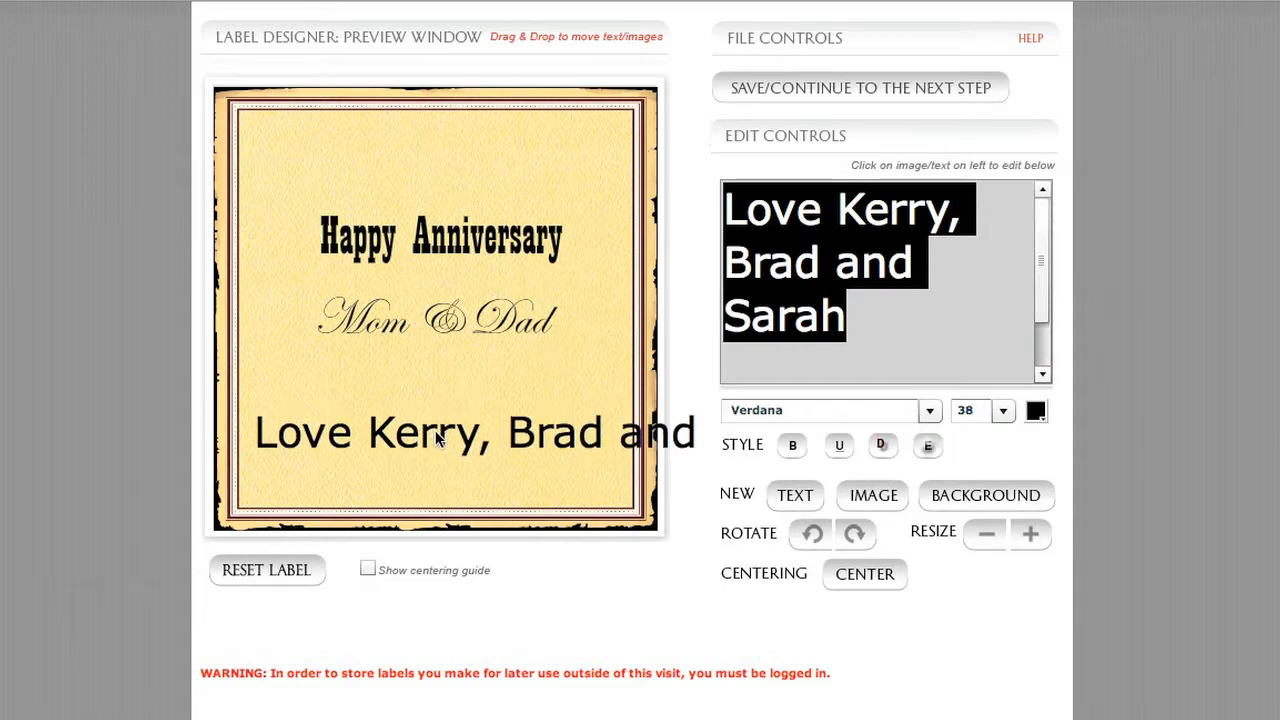
Change the signature line's font back to Perpetua and shift the line a little further down.
{"action": "left_click", "coordinate": [930, 413]}
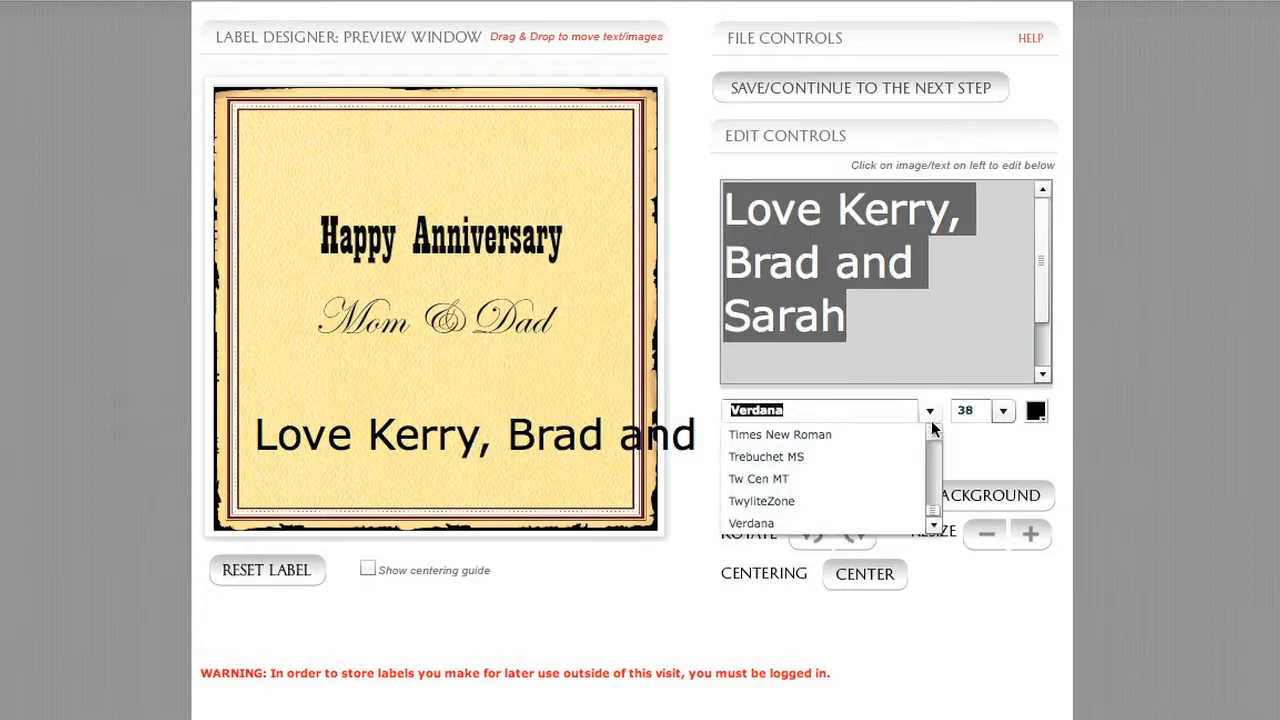
{"action": "left_click_drag", "start_coordinate": [932, 511], "coordinate": [932, 510]}
{"action": "left_click", "coordinate": [939, 458]}
{"action": "left_click", "coordinate": [761, 435]}
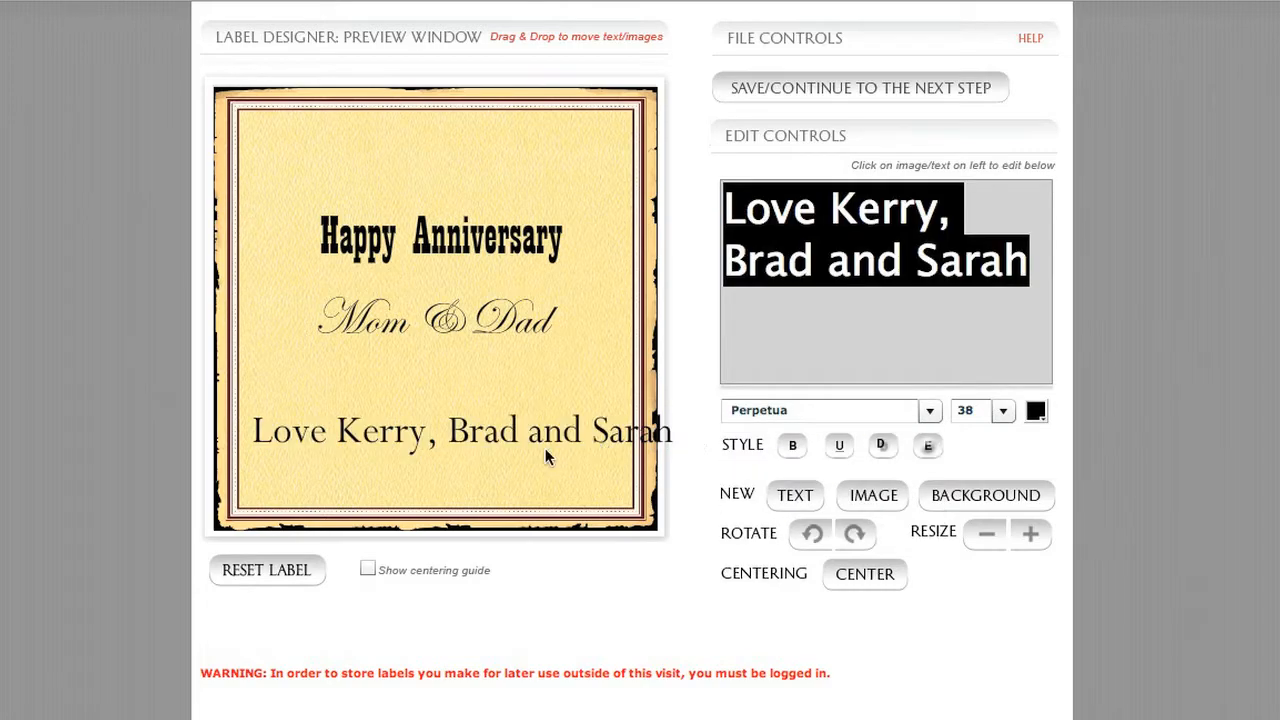
{"action": "left_click_drag", "start_coordinate": [526, 440], "coordinate": [525, 450]}
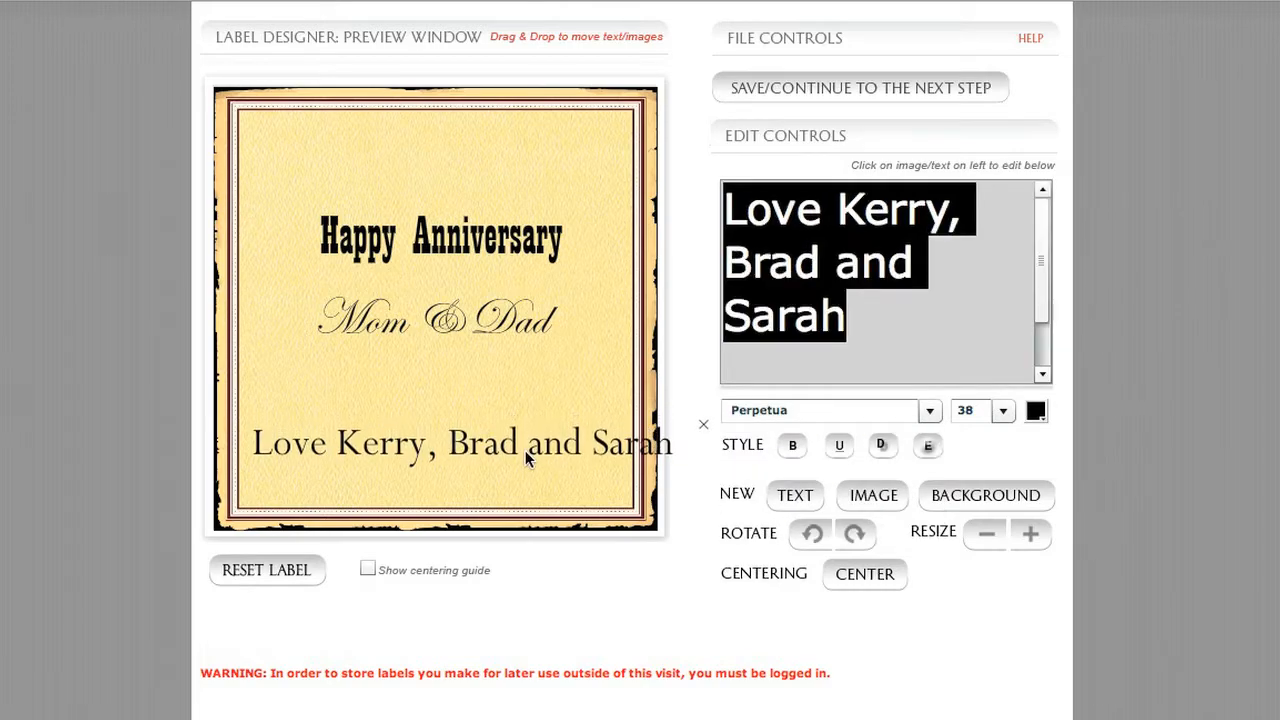
Reduce the signature line to font size 20 and move it near the label's lower border.
{"action": "left_click", "coordinate": [1003, 412]}
{"action": "scroll", "coordinate": [1010, 445], "scroll_direction": "up", "scroll_amount": 7}
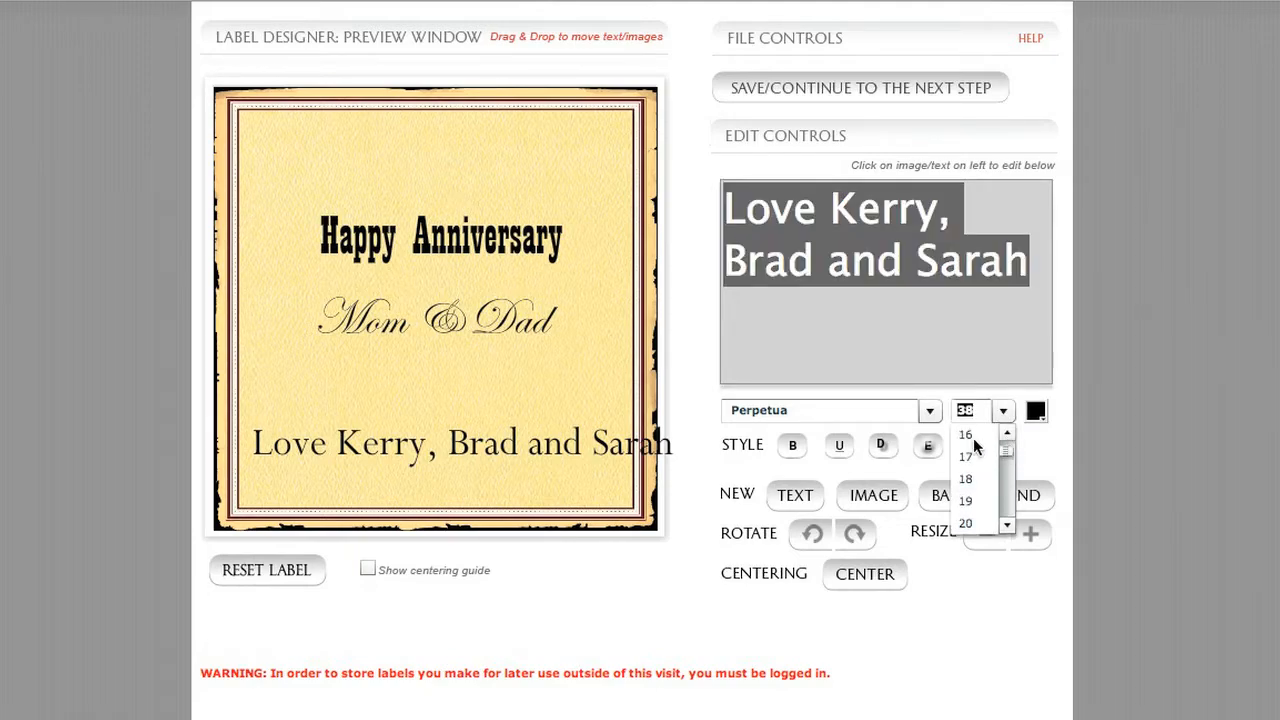
{"action": "left_click", "coordinate": [966, 523]}
{"action": "left_click_drag", "start_coordinate": [435, 443], "coordinate": [526, 466]}
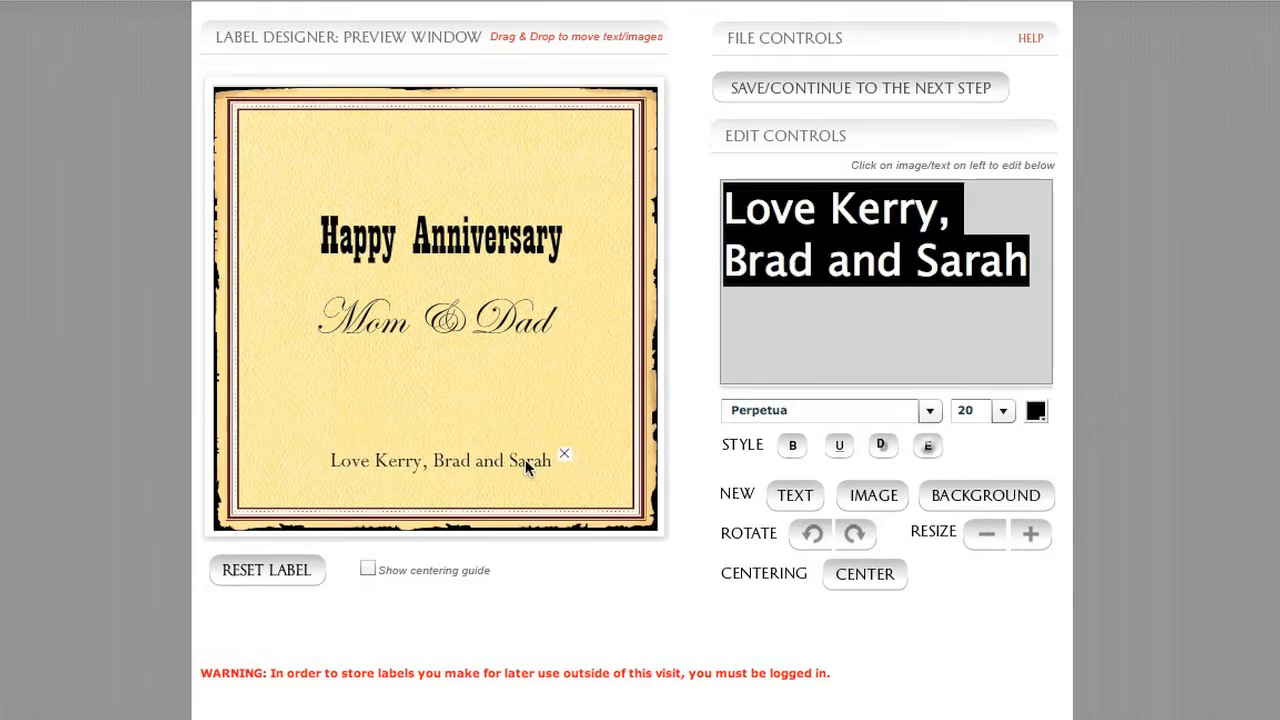
Set the signature line's font size to 24 and shift it left to sit roughly centred on the label.
{"action": "left_click", "coordinate": [1002, 413]}
{"action": "left_click", "coordinate": [966, 523]}
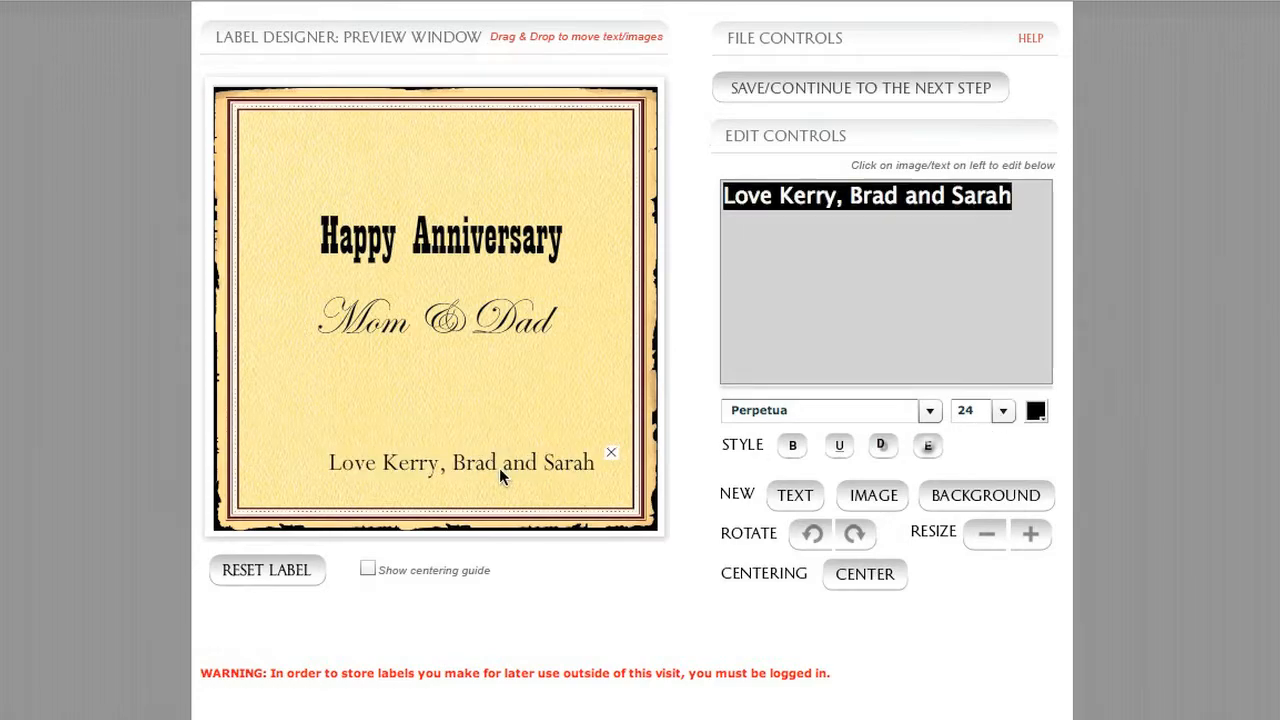
{"action": "left_click_drag", "start_coordinate": [499, 468], "coordinate": [475, 462]}
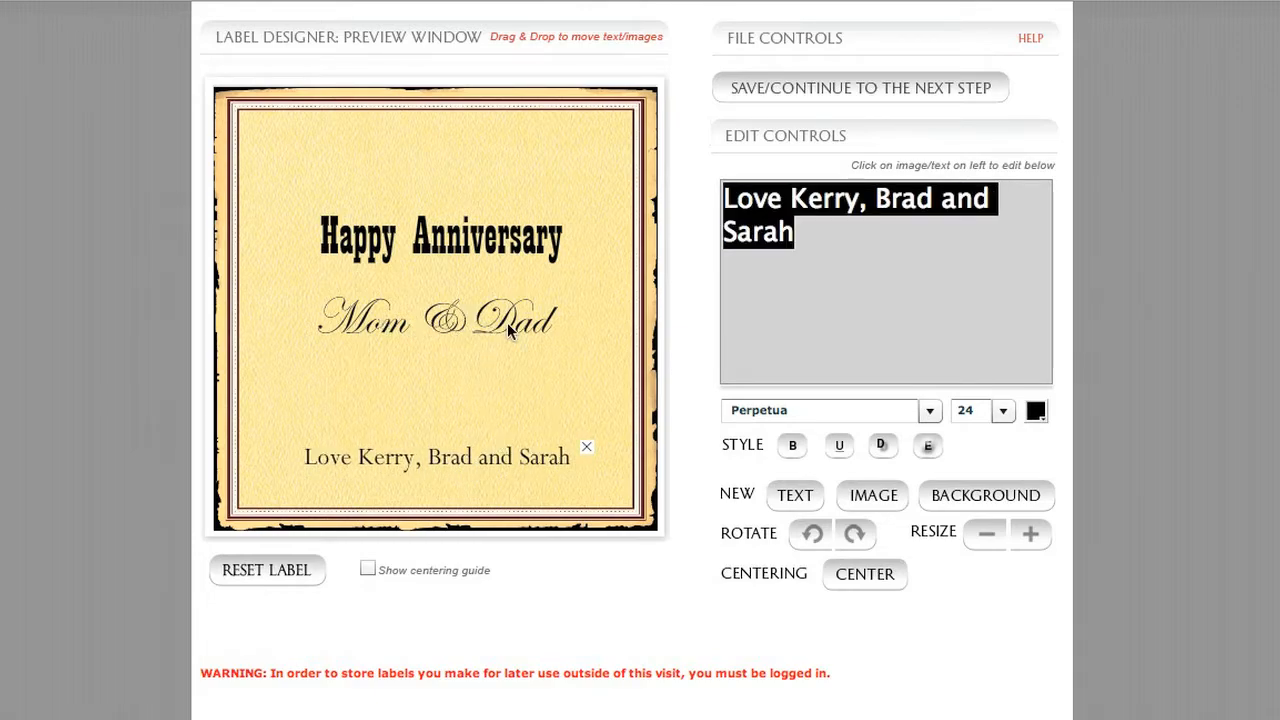
Move the Mom & Dad text slightly down and left, and set its font to Curlz.
{"action": "left_click_drag", "start_coordinate": [487, 322], "coordinate": [480, 329]}
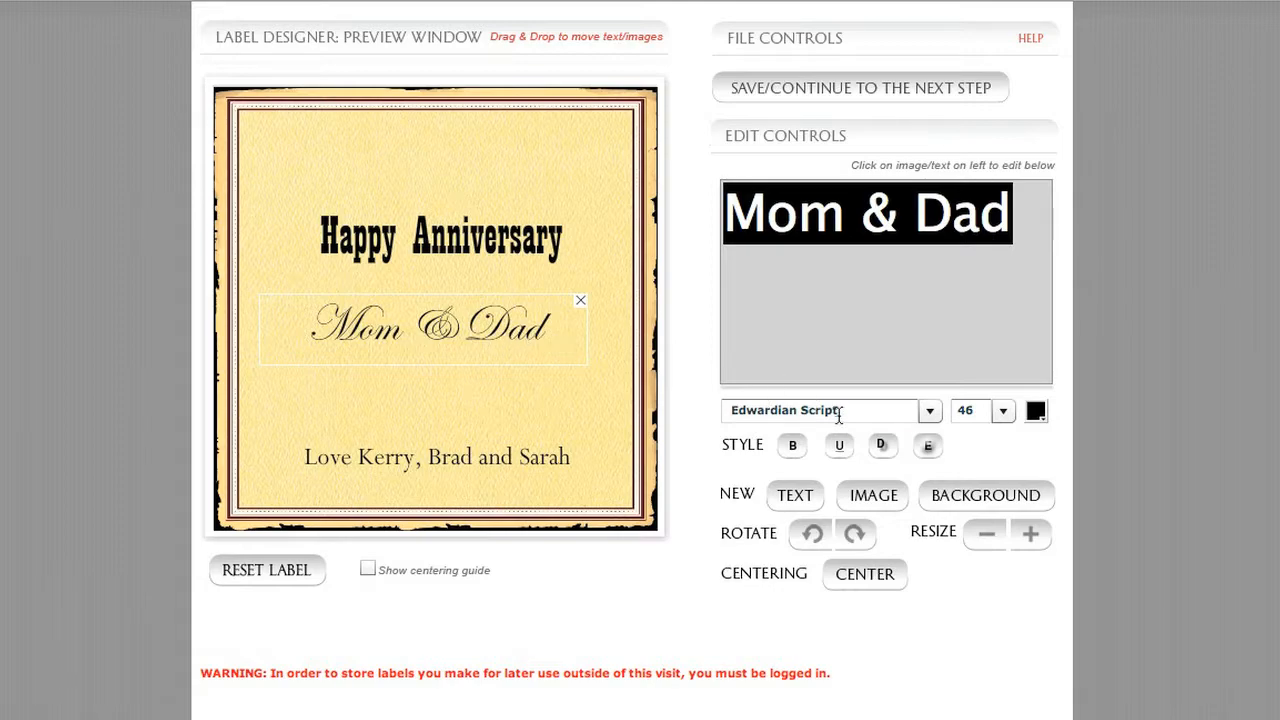
{"action": "left_click_drag", "start_coordinate": [506, 331], "coordinate": [509, 328]}
{"action": "left_click", "coordinate": [914, 412]}
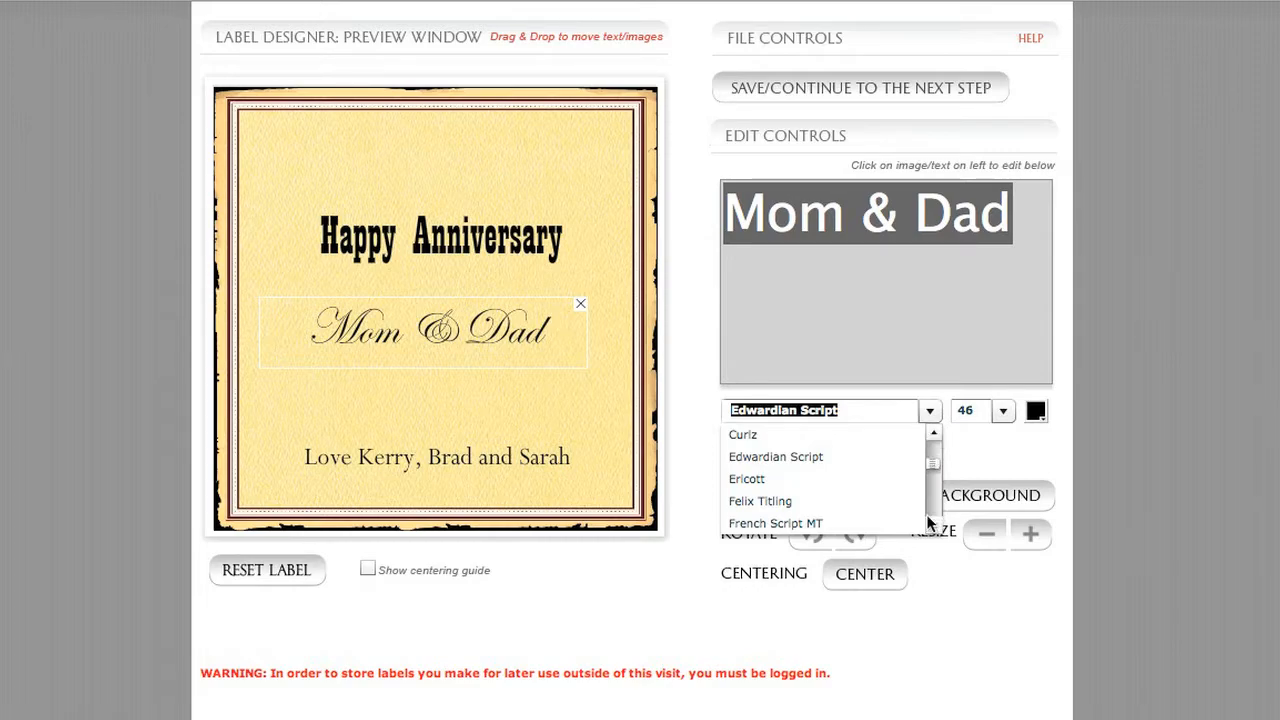
{"action": "left_click", "coordinate": [744, 437]}
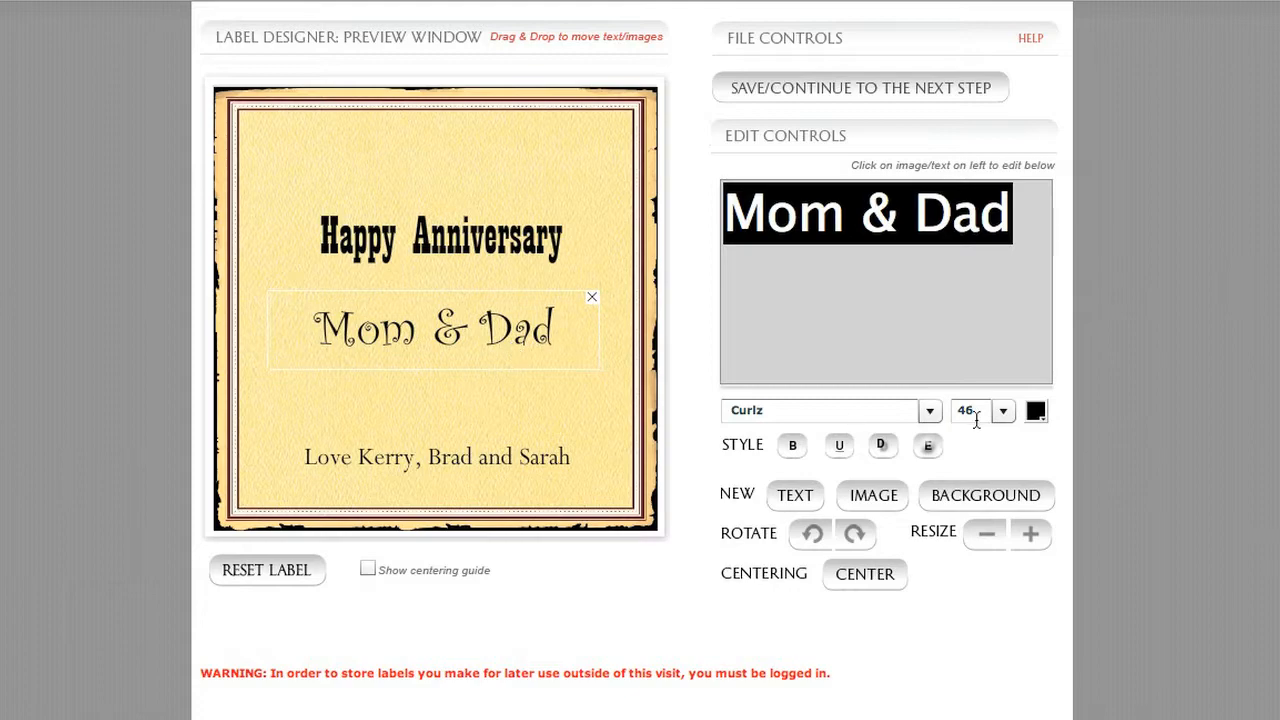
Change the Mom & Dad text's font to Coronet.
{"action": "left_click", "coordinate": [930, 411]}
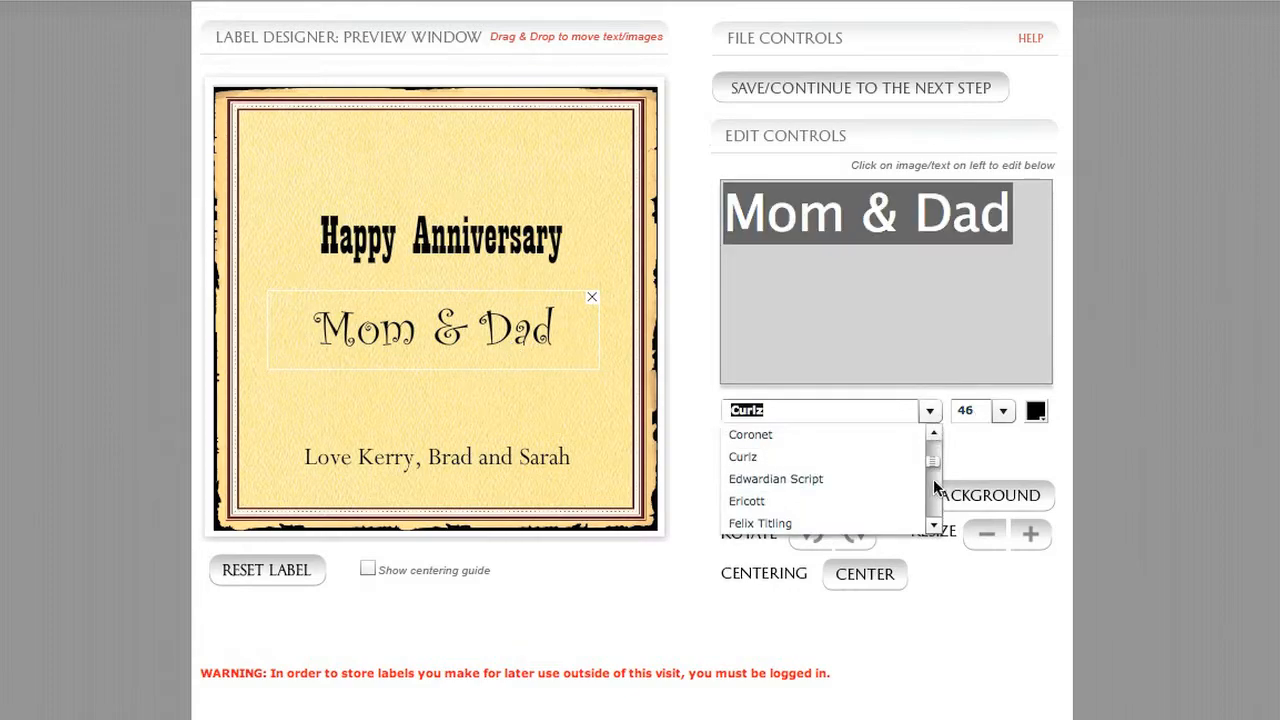
{"action": "left_click", "coordinate": [761, 434]}
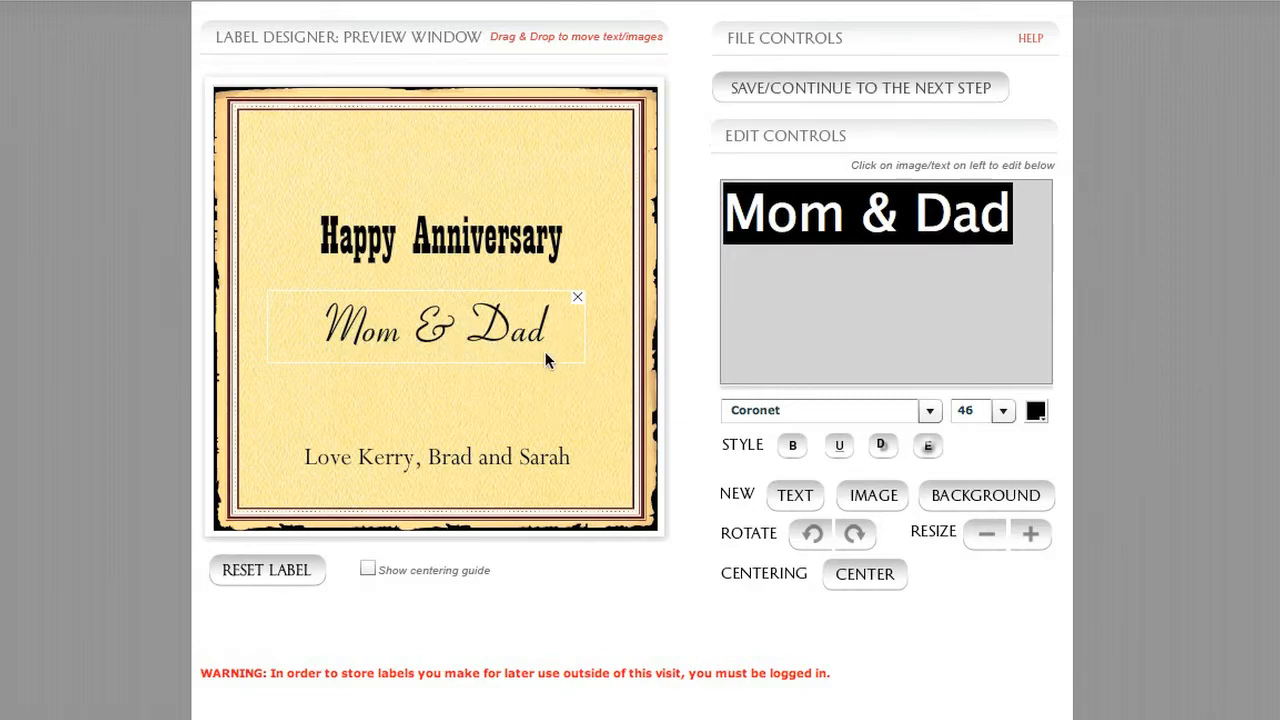
Change the Mom & Dad text's font to Kunstler Script and shift it slightly down and left.
{"action": "left_click", "coordinate": [930, 411]}
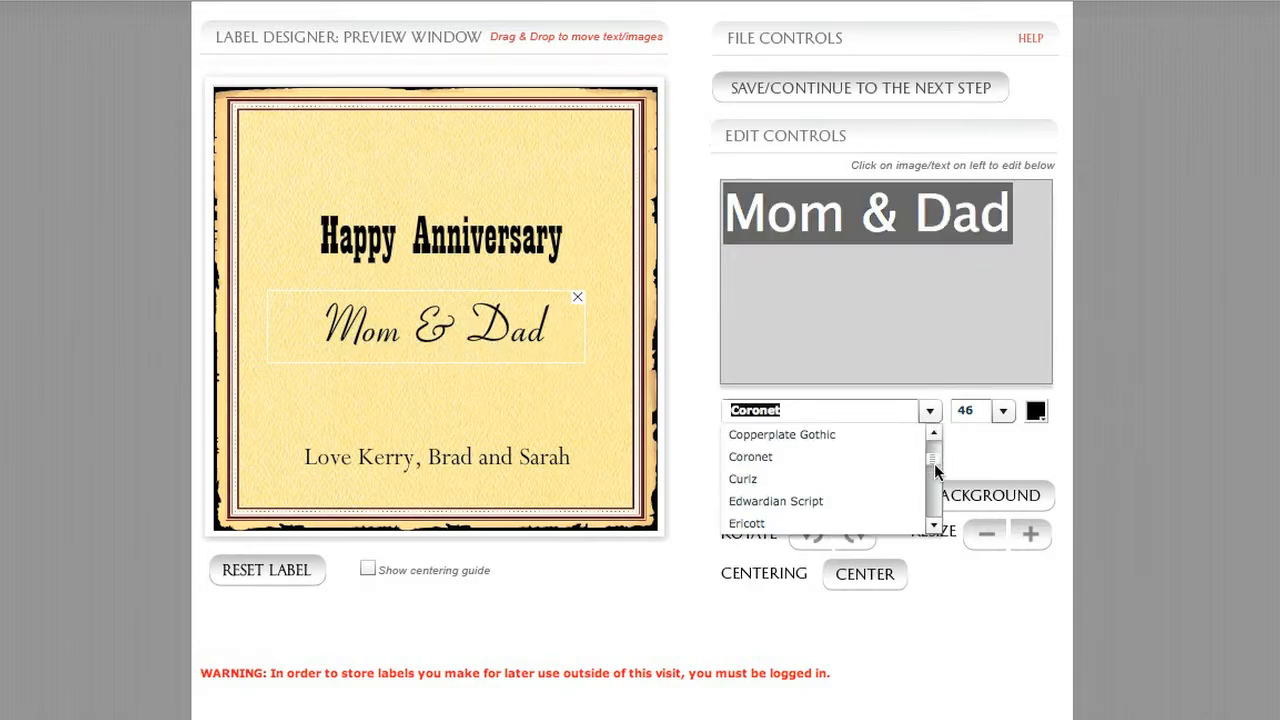
{"action": "left_click", "coordinate": [933, 526]}
{"action": "left_click", "coordinate": [933, 526]}
{"action": "left_click", "coordinate": [933, 526]}
{"action": "left_click", "coordinate": [933, 526]}
{"action": "left_click", "coordinate": [933, 526]}
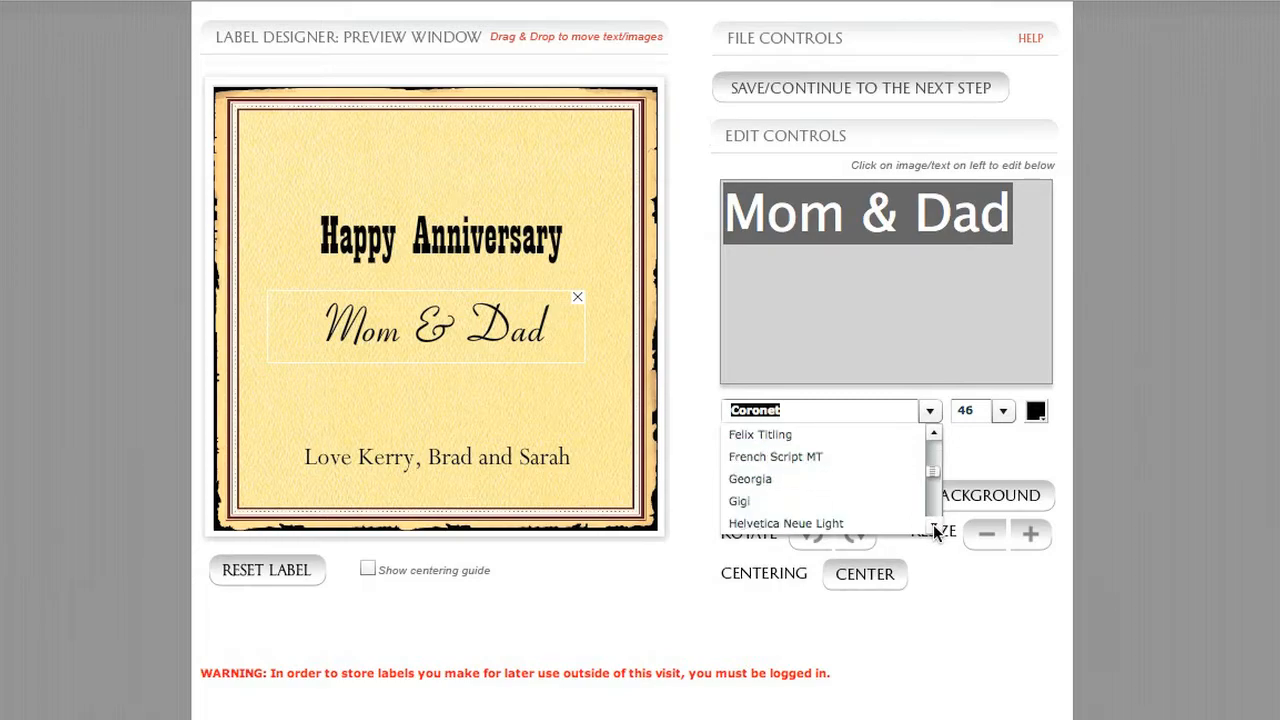
{"action": "left_click", "coordinate": [933, 526]}
{"action": "left_click", "coordinate": [933, 526]}
{"action": "left_click", "coordinate": [933, 526]}
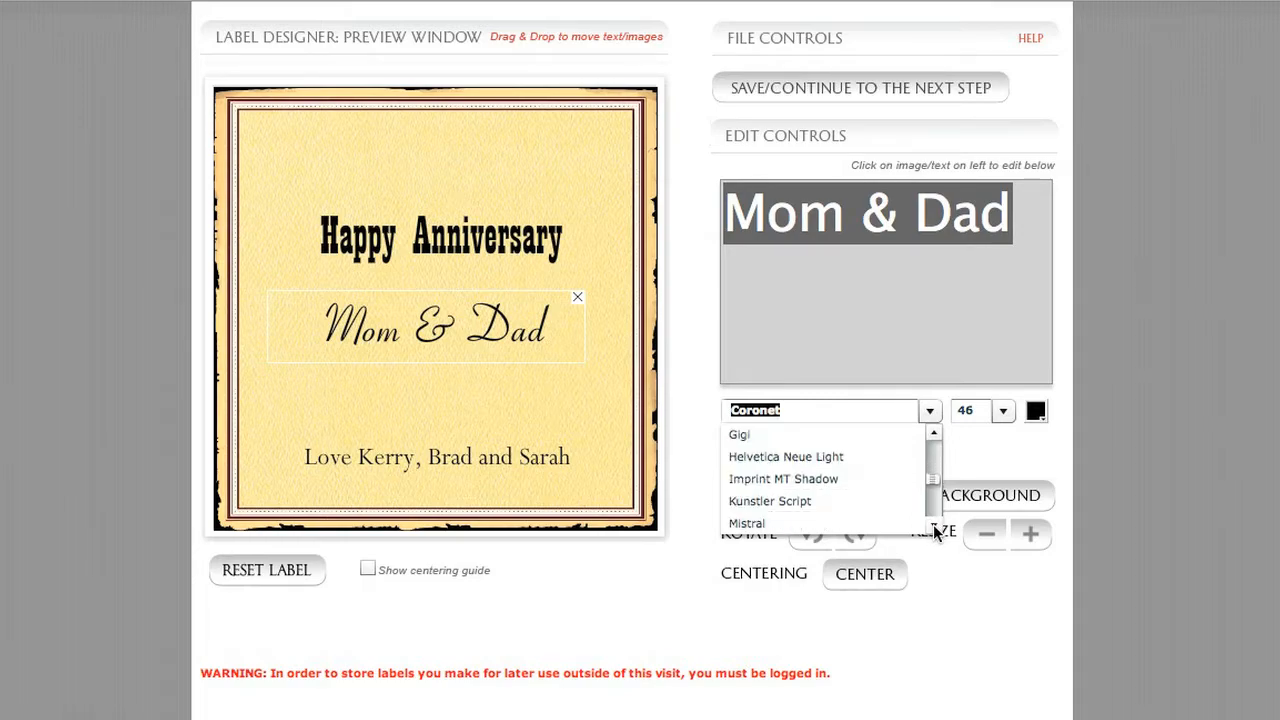
{"action": "left_click", "coordinate": [773, 500]}
{"action": "left_click_drag", "start_coordinate": [454, 330], "coordinate": [443, 339]}
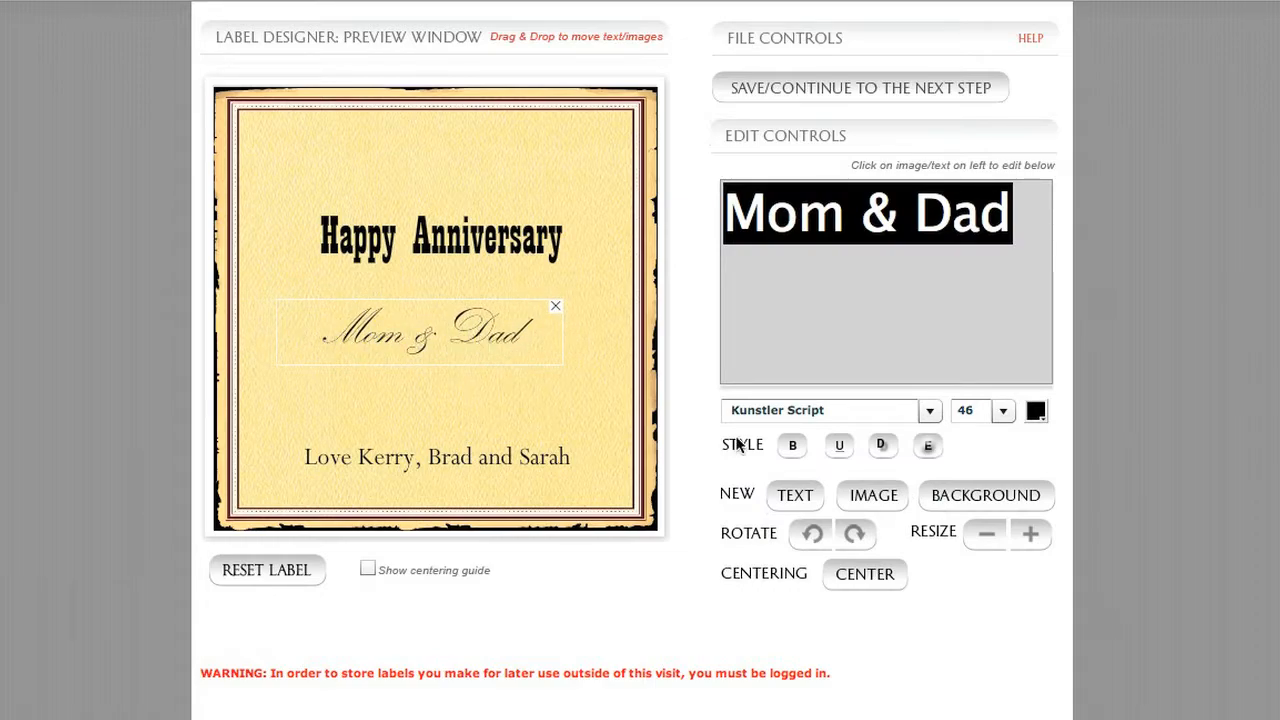
Change the Mom & Dad text's font to Old English and shift it left to sit roughly centred on the label.
{"action": "left_click", "coordinate": [929, 411]}
{"action": "left_click", "coordinate": [935, 526]}
{"action": "left_click", "coordinate": [935, 526]}
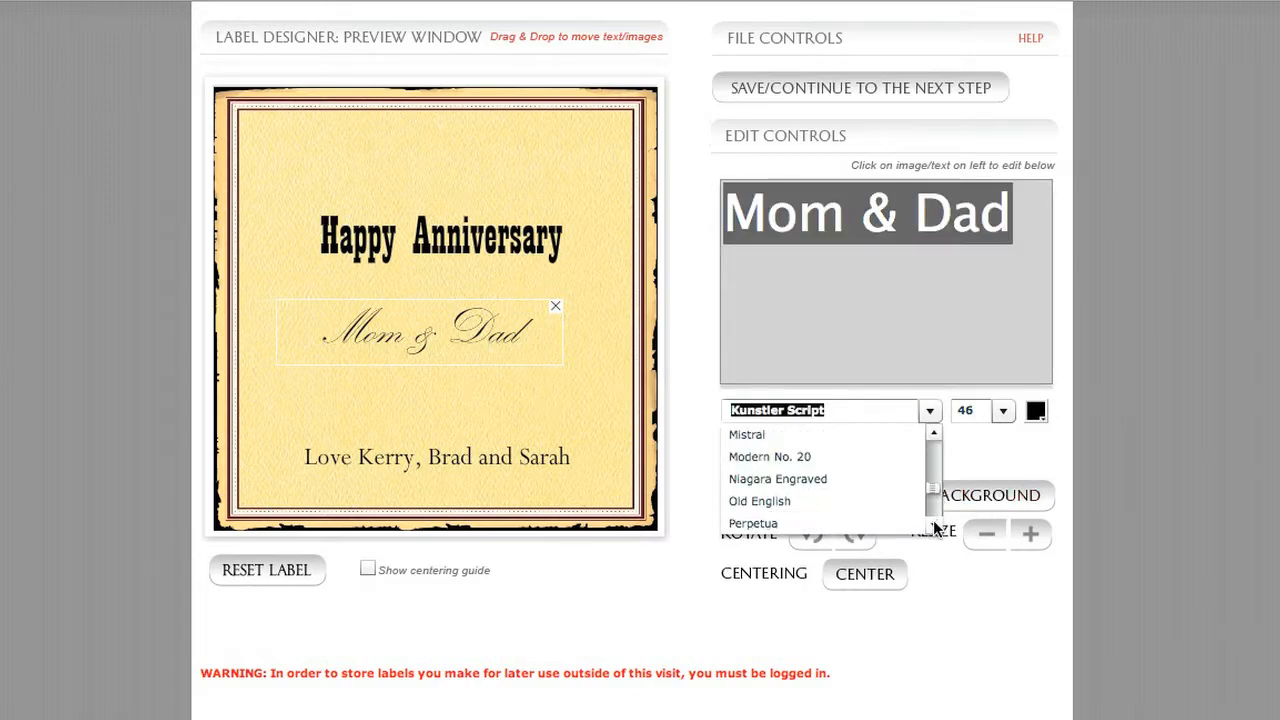
{"action": "left_click", "coordinate": [935, 526]}
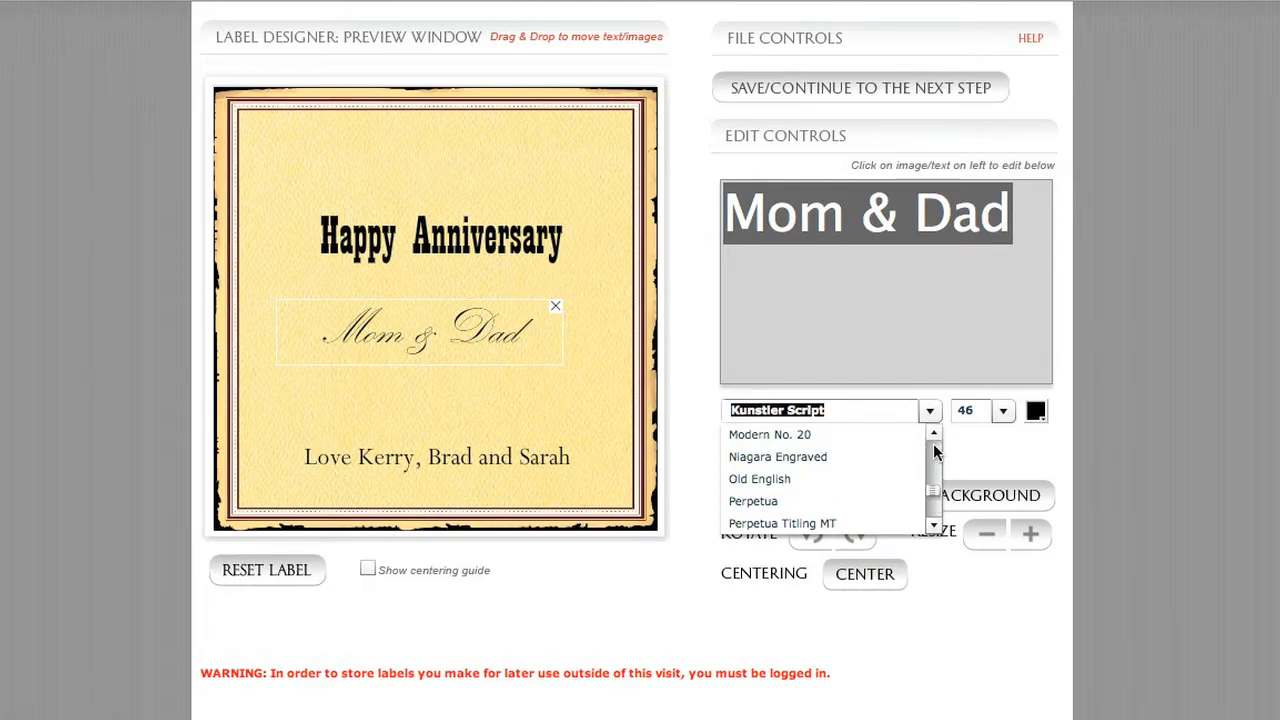
{"action": "left_click", "coordinate": [759, 479]}
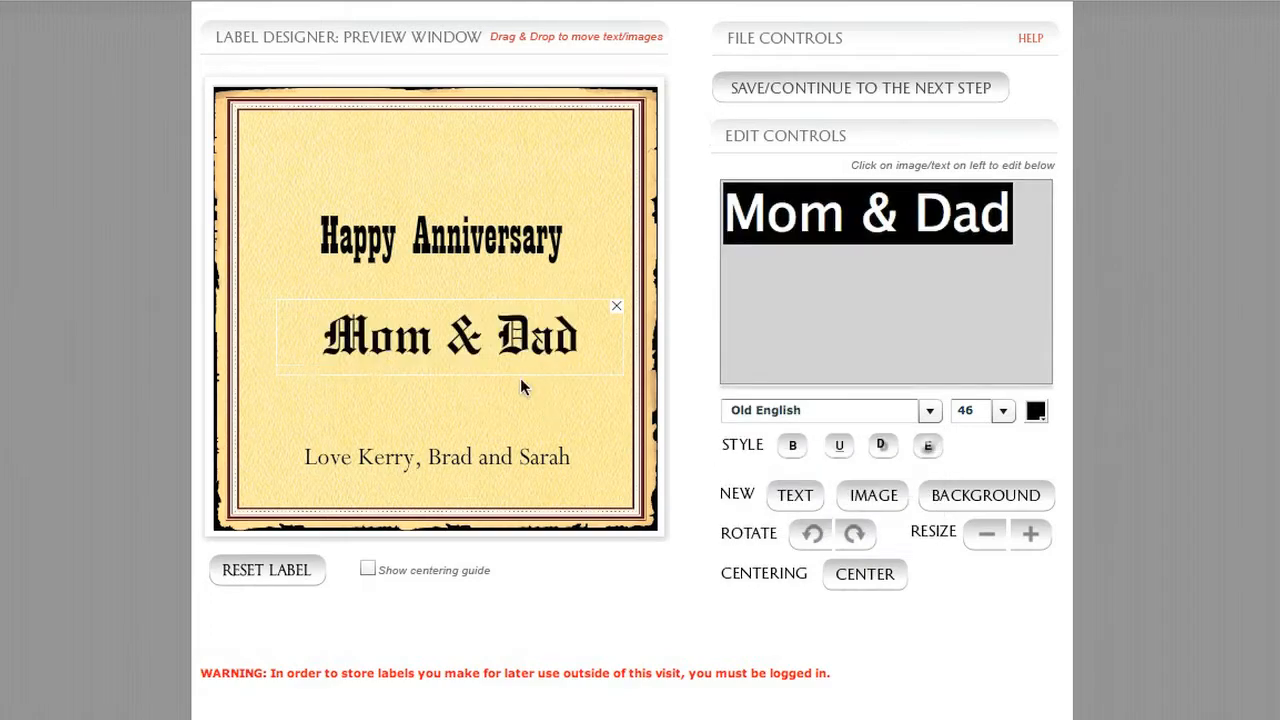
{"action": "left_click_drag", "start_coordinate": [487, 357], "coordinate": [492, 357]}
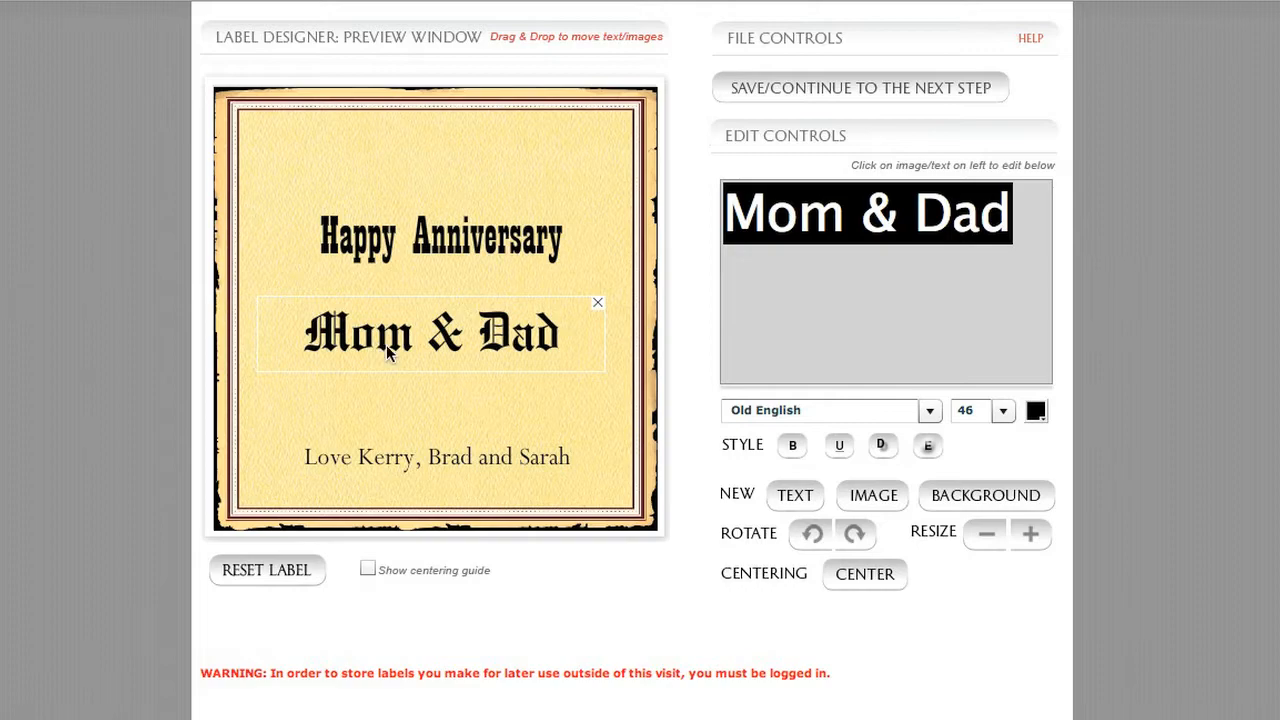
{"action": "left_click_drag", "start_coordinate": [386, 345], "coordinate": [387, 351]}
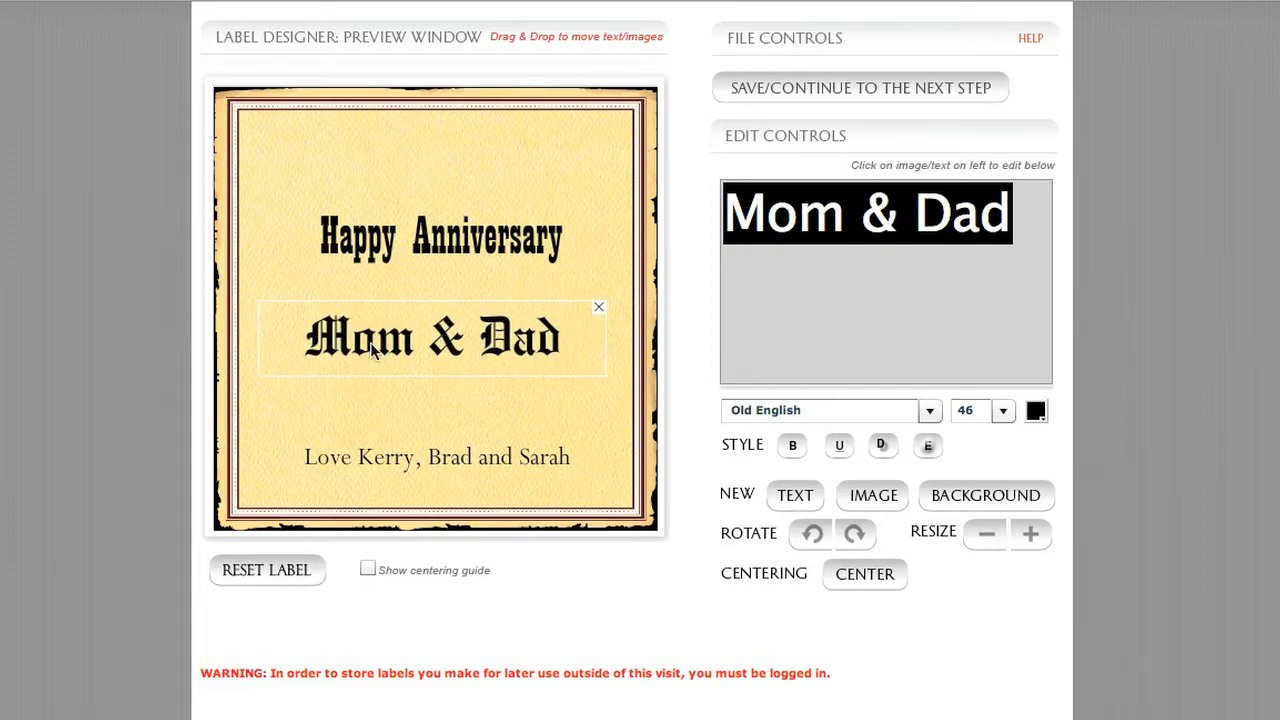
Set the Mom & Dad text's font to Niagara Engraved and move it right to the label's centre.
{"action": "left_click", "coordinate": [935, 412]}
{"action": "left_click", "coordinate": [935, 437]}
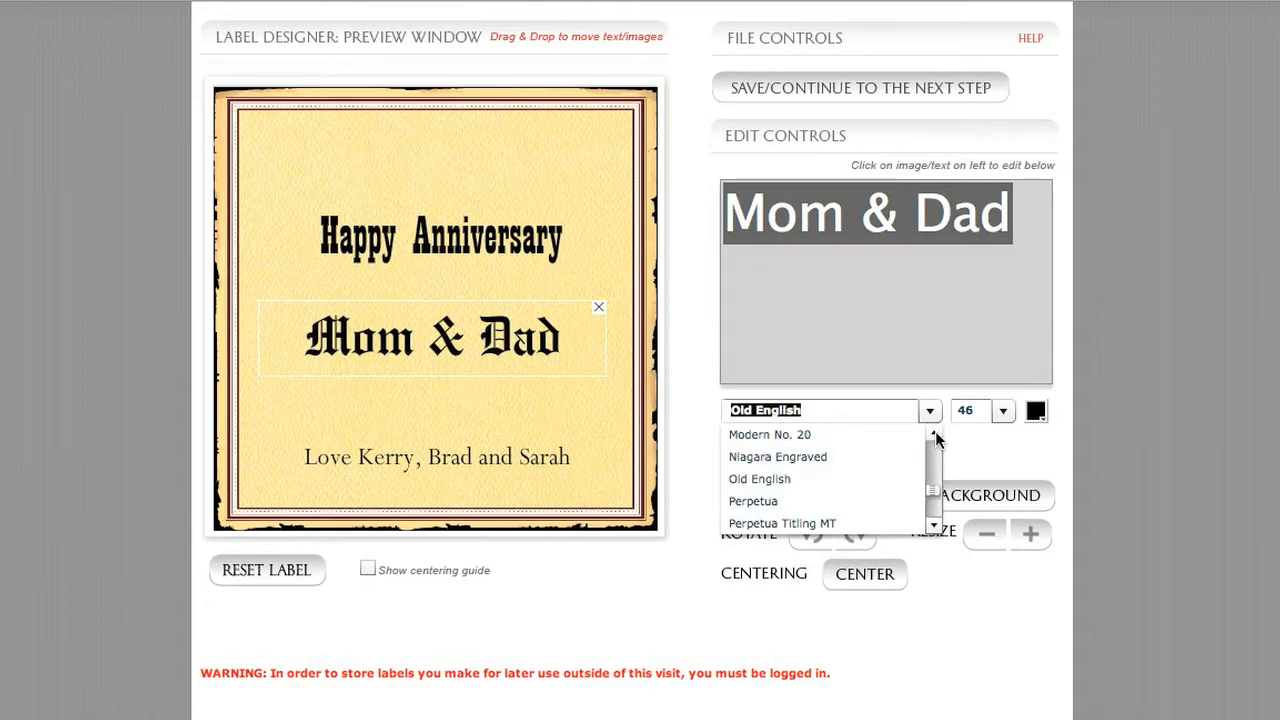
{"action": "left_click", "coordinate": [814, 456]}
{"action": "left_click_drag", "start_coordinate": [355, 333], "coordinate": [455, 340]}
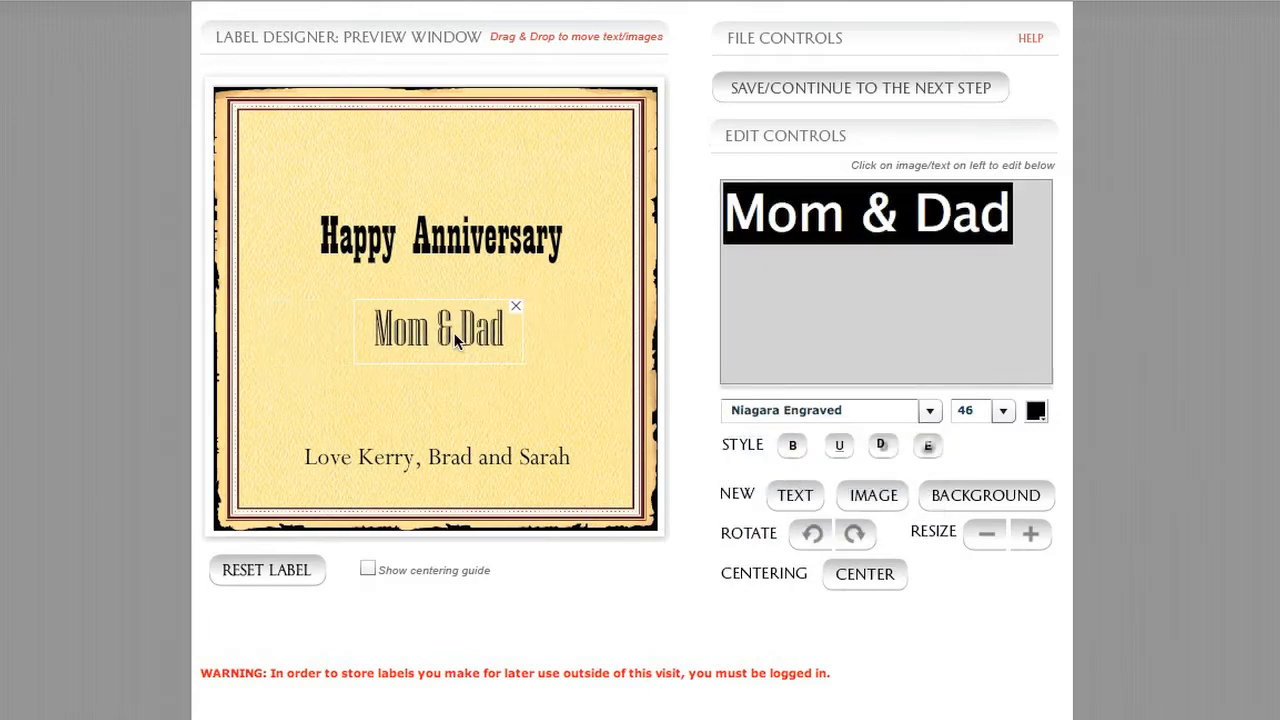
Enlarge the Mom & Dad text to font size 66 and recentre it below Happy Anniversary.
{"action": "left_click", "coordinate": [994, 413]}
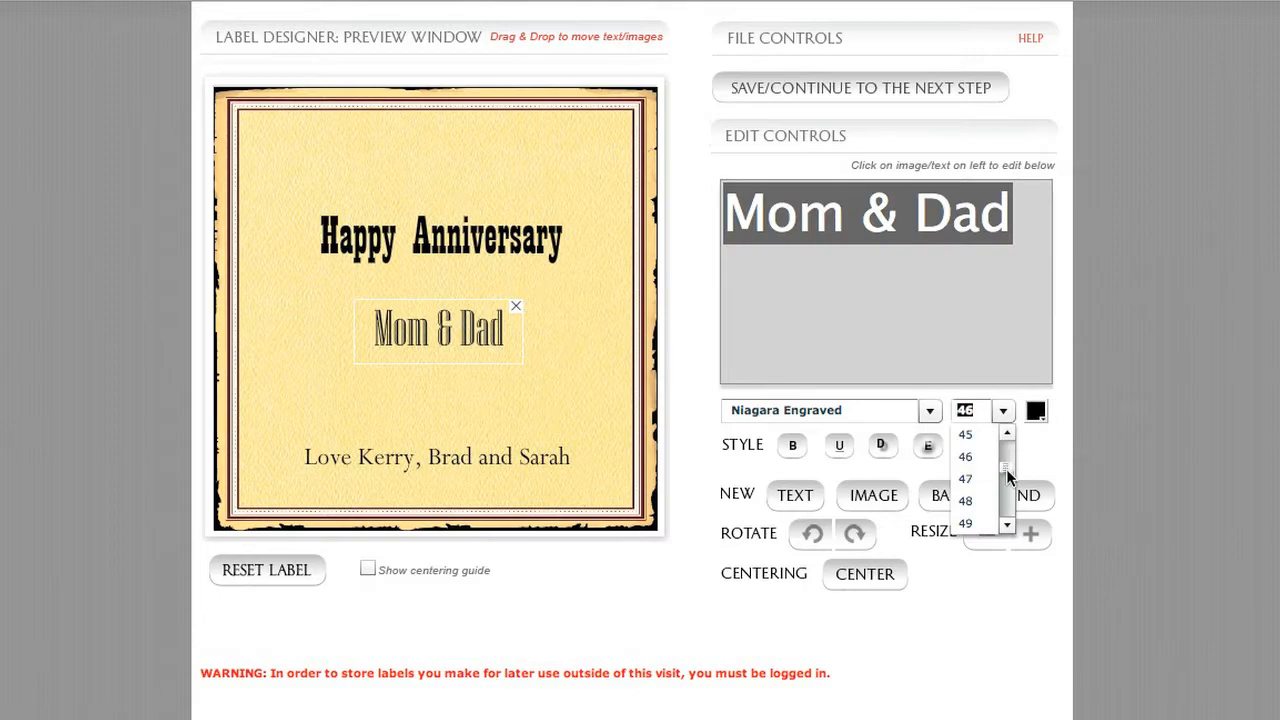
{"action": "left_click_drag", "start_coordinate": [1006, 469], "coordinate": [1006, 490]}
{"action": "left_click", "coordinate": [967, 502]}
{"action": "left_click_drag", "start_coordinate": [478, 357], "coordinate": [420, 340]}
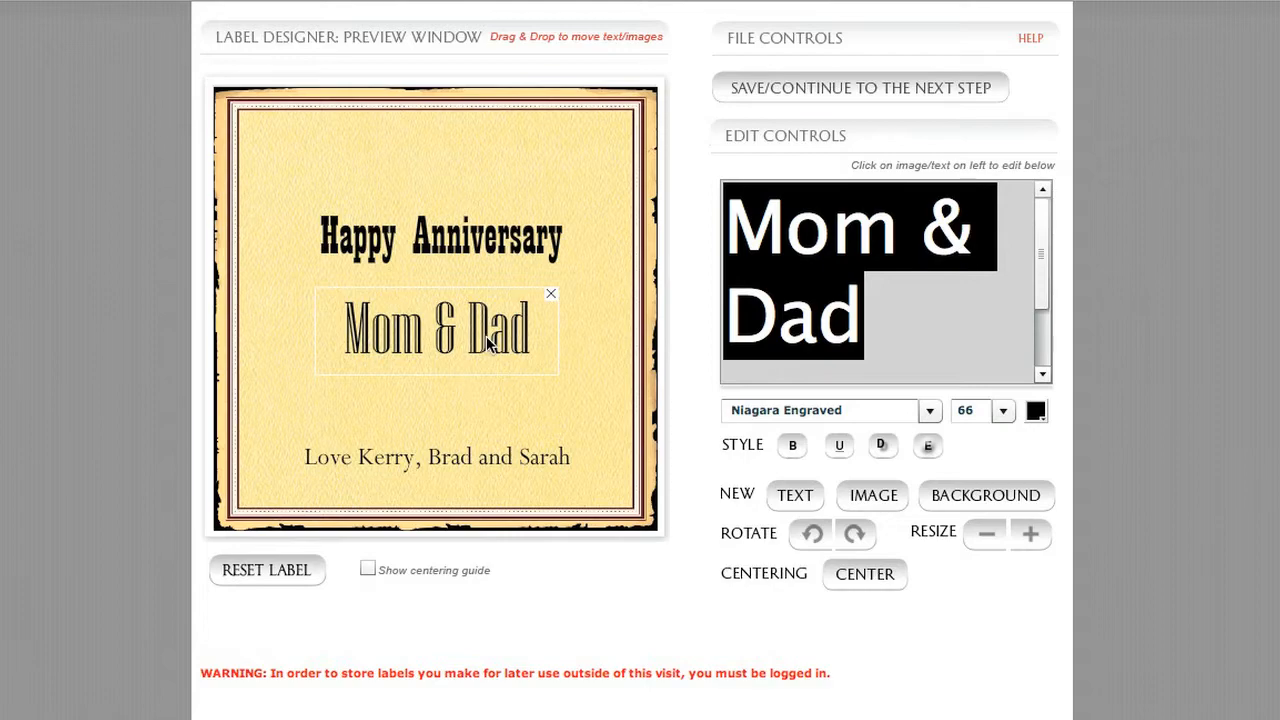
{"action": "left_click_drag", "start_coordinate": [488, 345], "coordinate": [488, 342]}
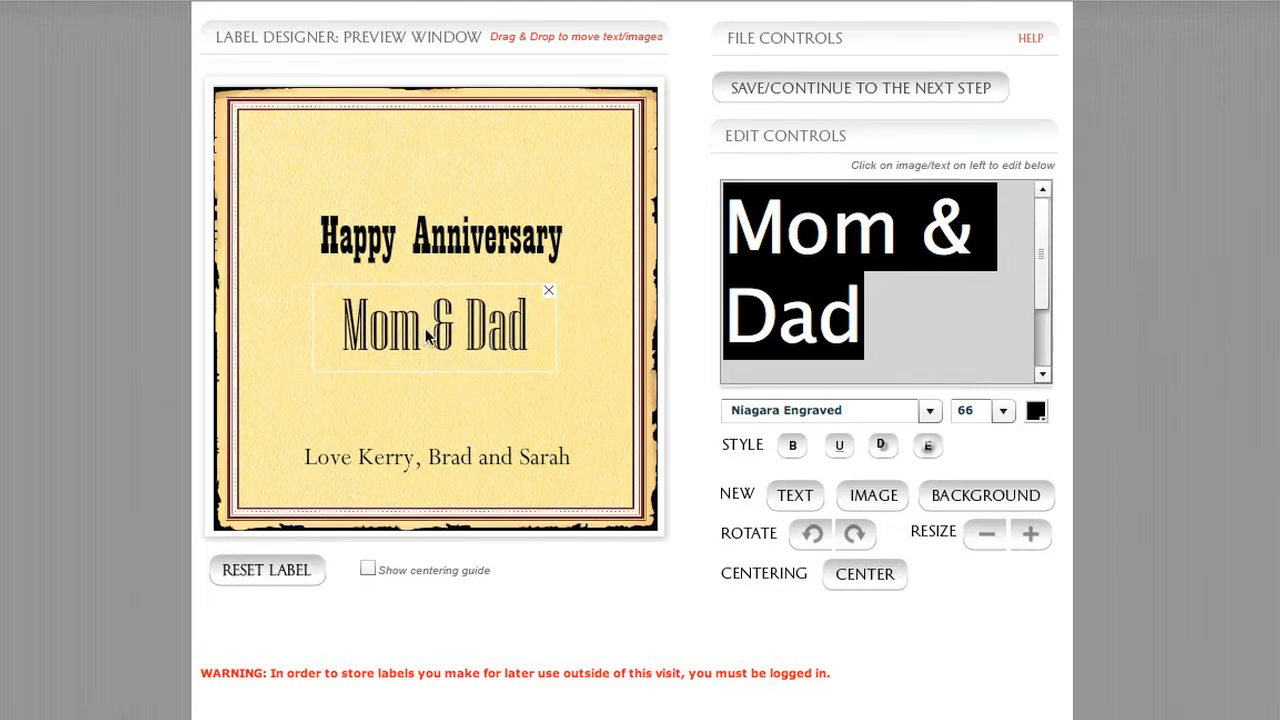
{"action": "left_click_drag", "start_coordinate": [495, 335], "coordinate": [498, 333]}
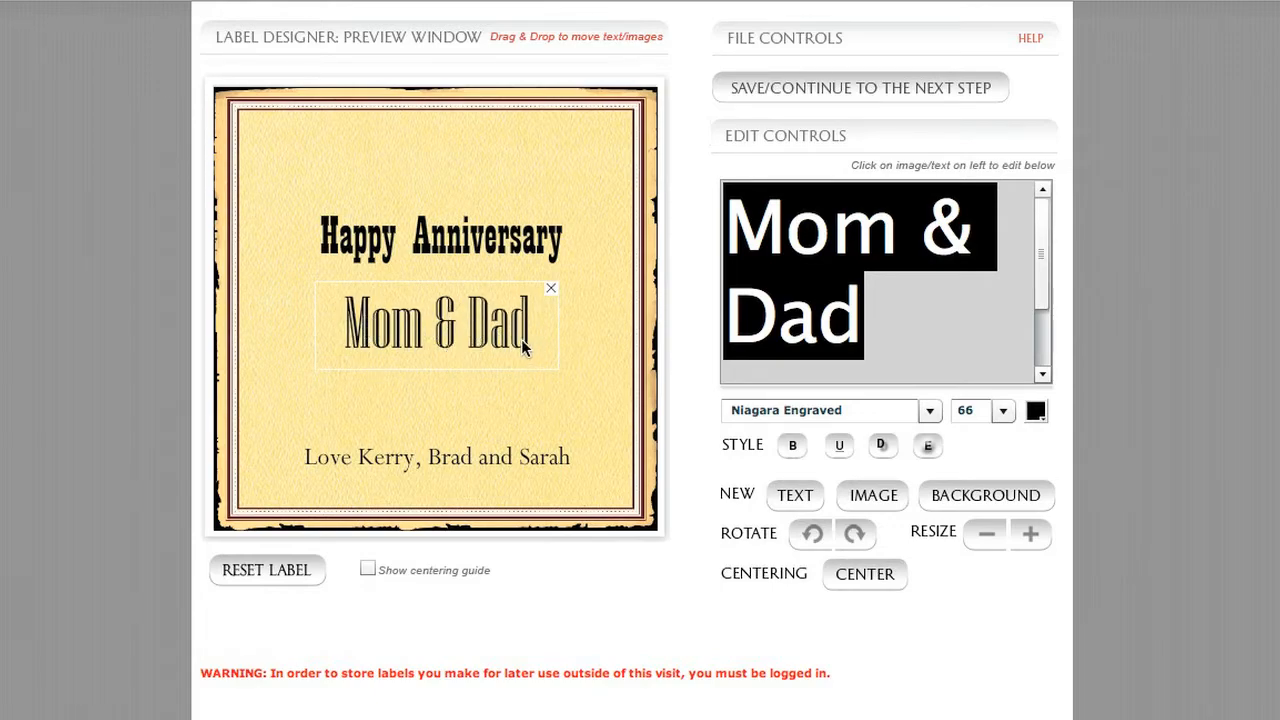
{"action": "left_click_drag", "start_coordinate": [521, 339], "coordinate": [517, 348]}
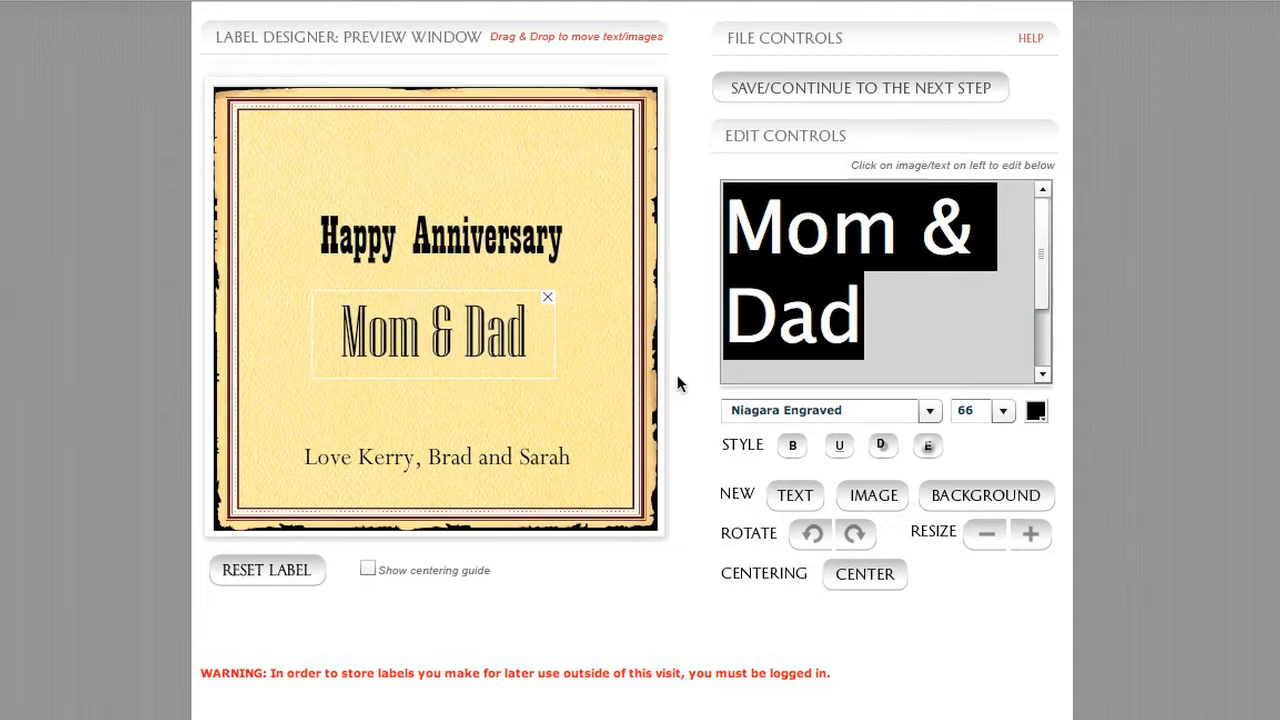
Change the Mom & Dad text's font to Modern No. 20 and move it left towards the label's centre.
{"action": "left_click", "coordinate": [929, 410]}
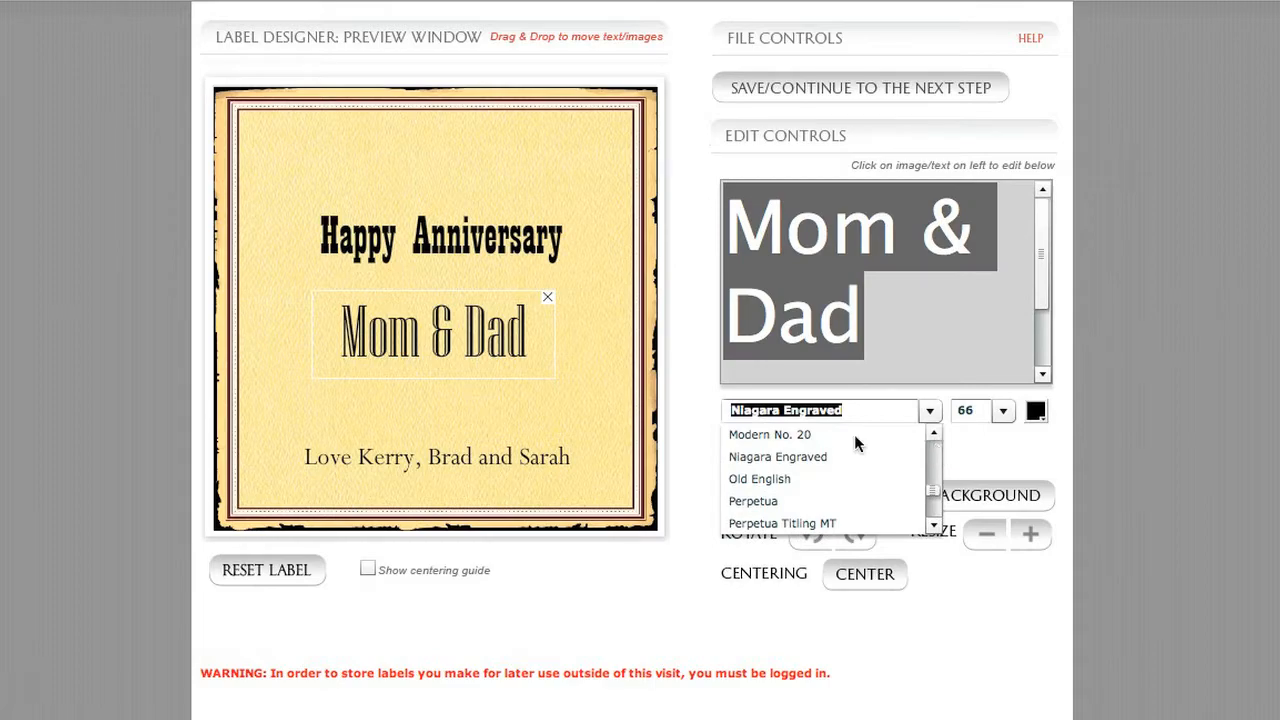
{"action": "left_click", "coordinate": [800, 434]}
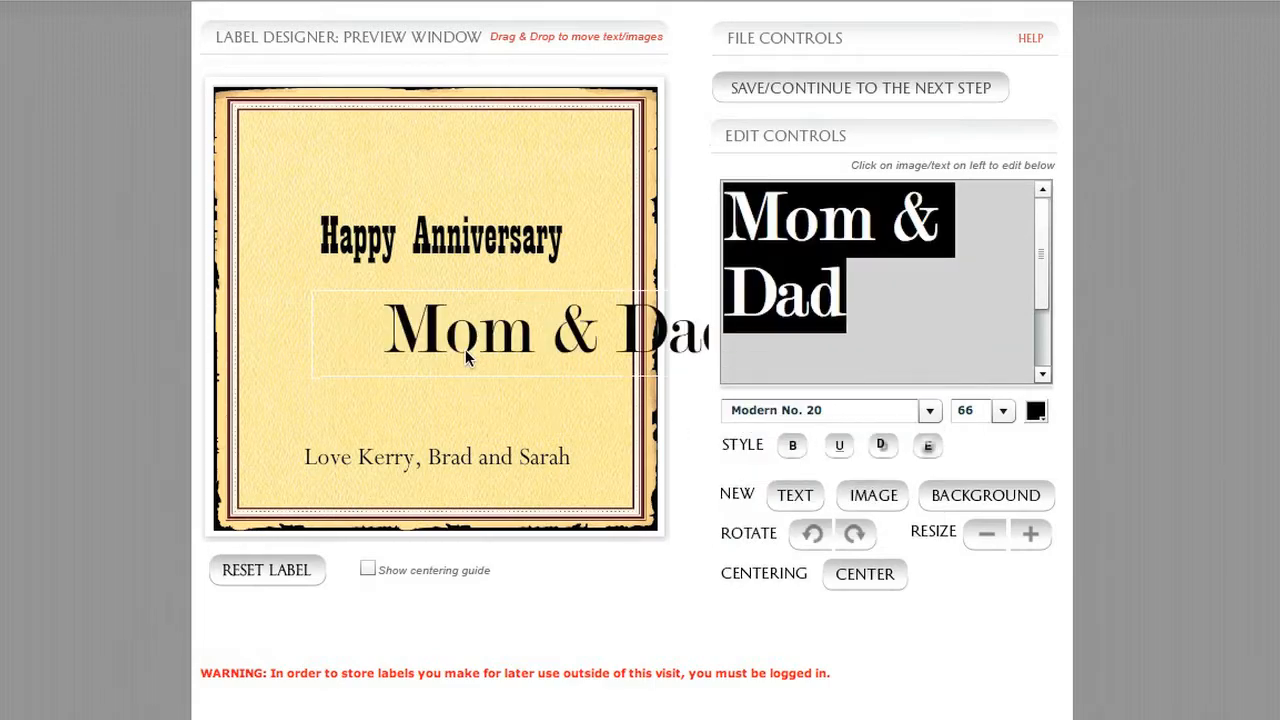
{"action": "left_click_drag", "start_coordinate": [519, 357], "coordinate": [389, 360]}
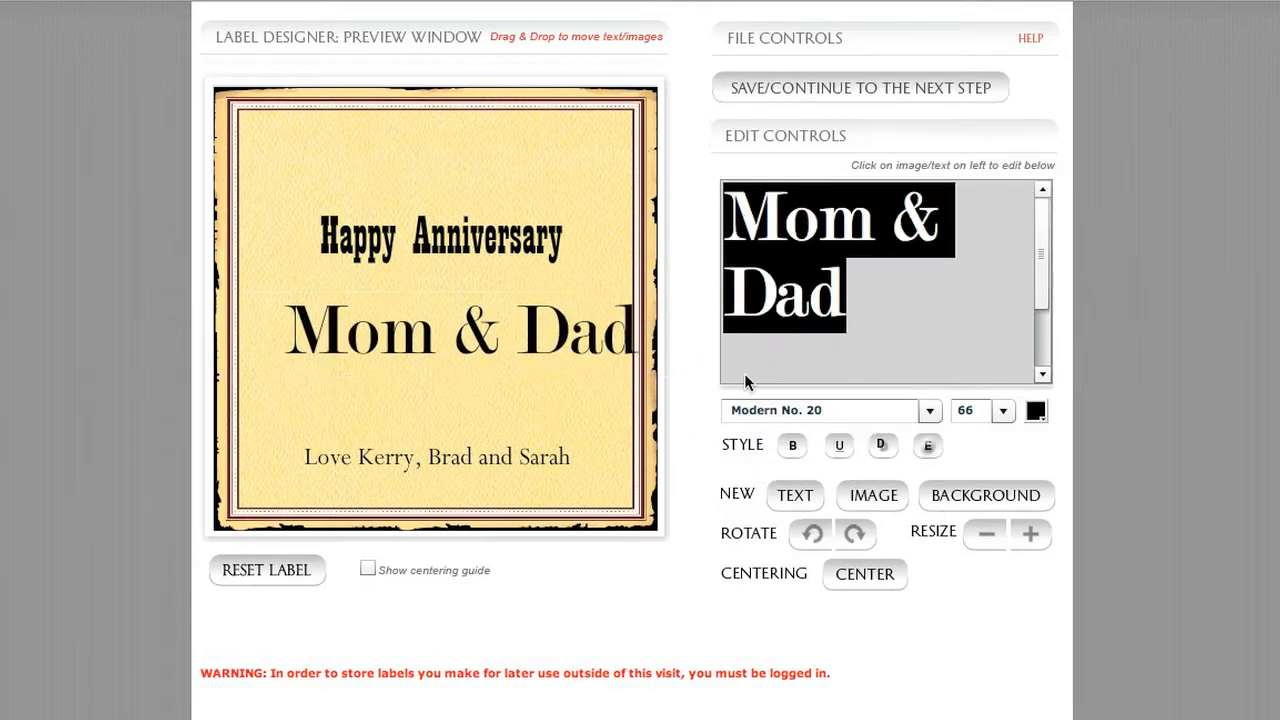
Reduce the Mom & Dad text to font size 50 and centre it between Happy Anniversary and the signature line.
{"action": "left_click", "coordinate": [1004, 413]}
{"action": "scroll", "coordinate": [1003, 457], "scroll_direction": "up", "scroll_amount": 5}
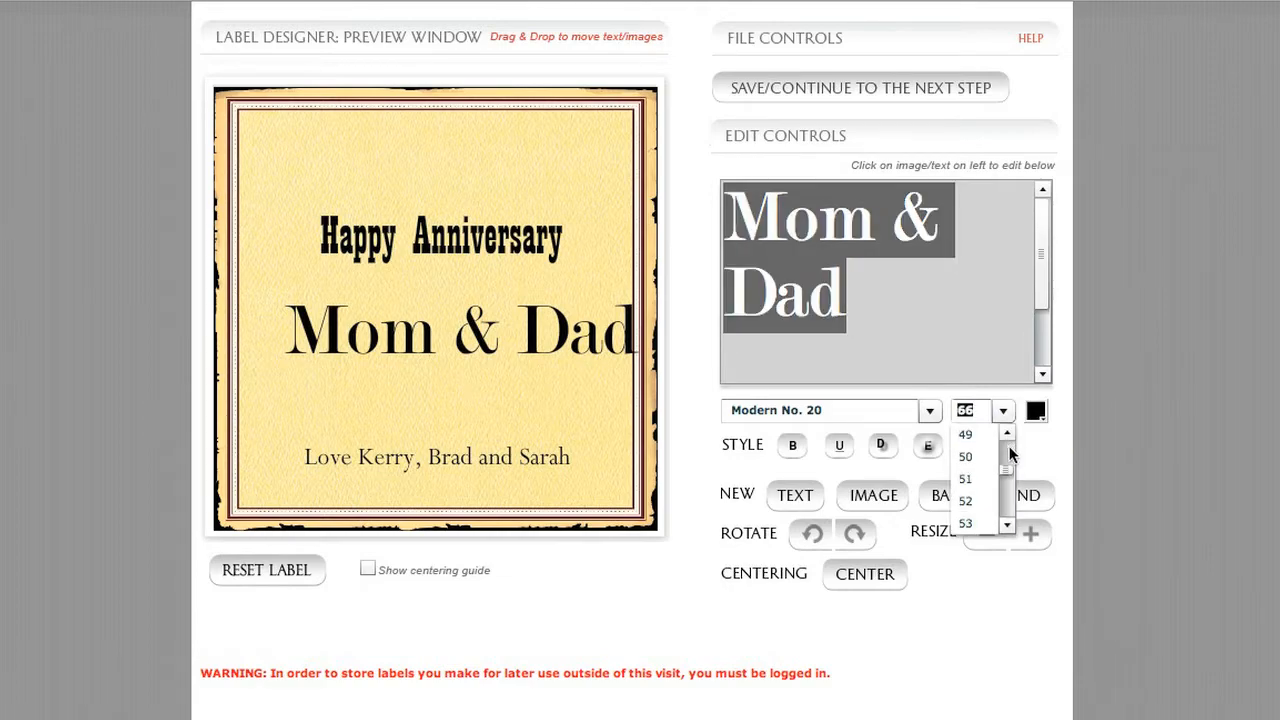
{"action": "left_click", "coordinate": [970, 458]}
{"action": "left_click_drag", "start_coordinate": [491, 334], "coordinate": [528, 326]}
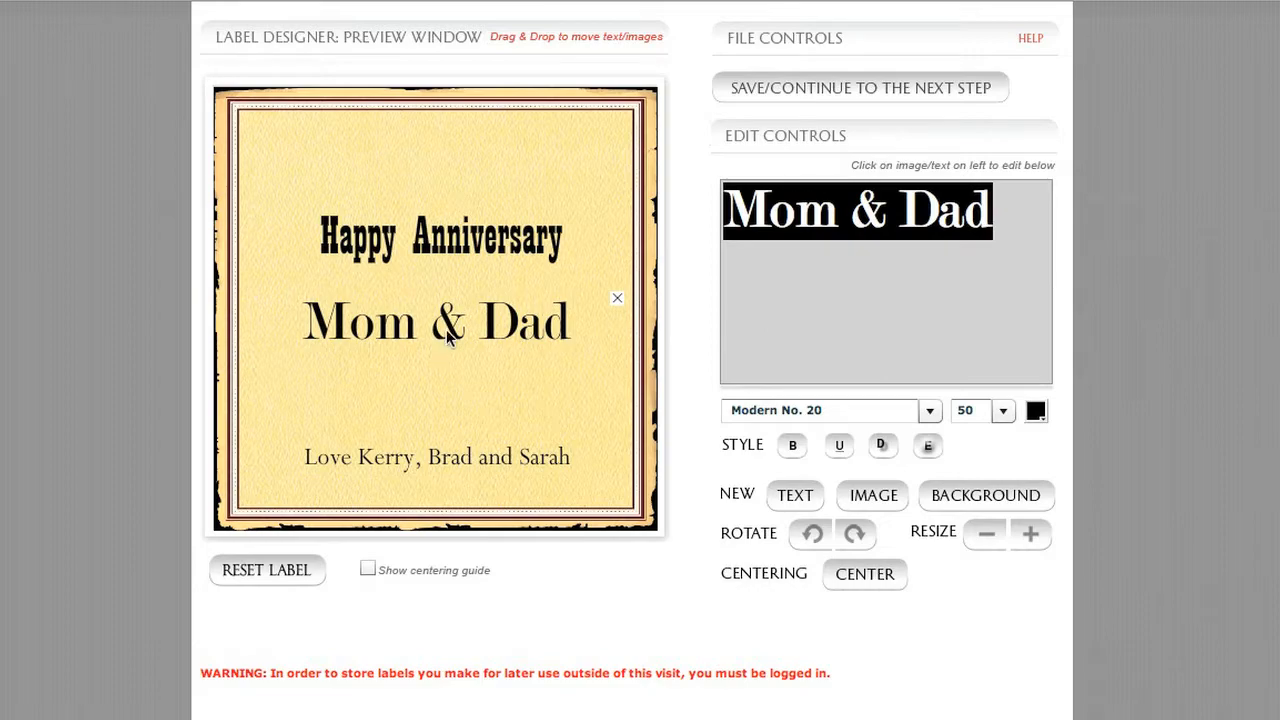
{"action": "left_click_drag", "start_coordinate": [447, 338], "coordinate": [448, 345]}
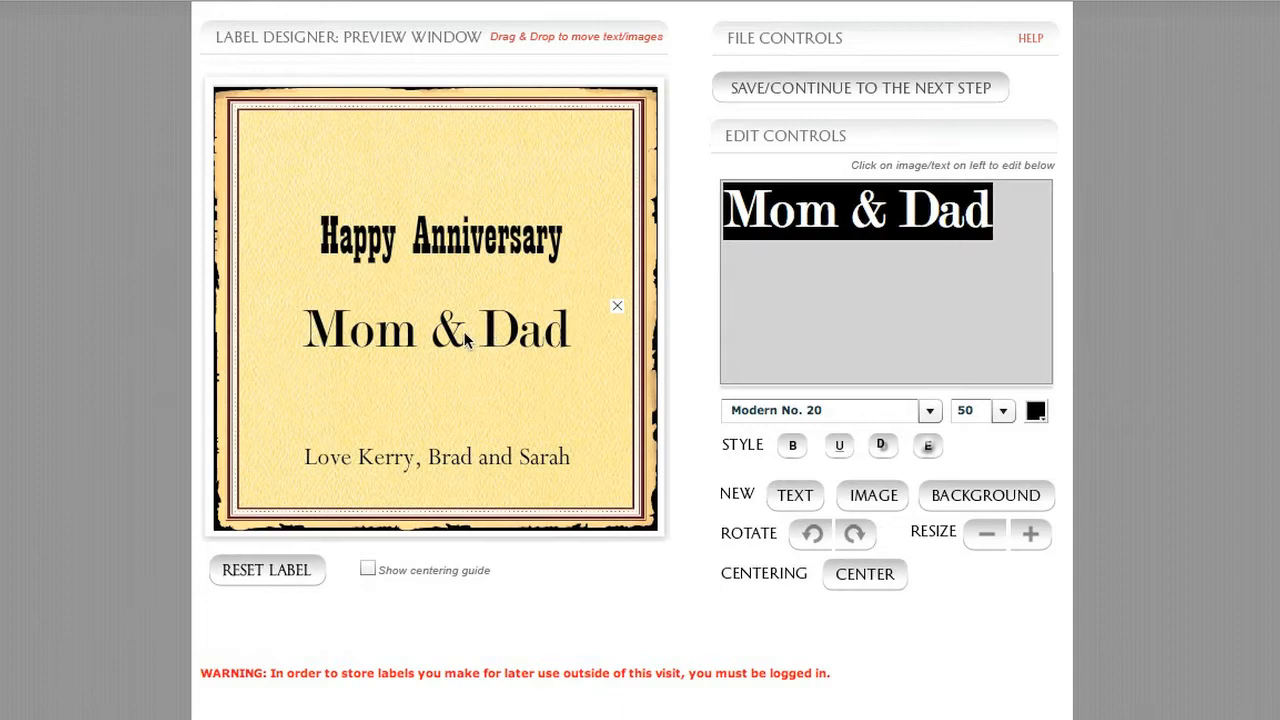
Move the Mom & Dad text down close above the signature line, and raise both lines slightly.
{"action": "left_click_drag", "start_coordinate": [464, 340], "coordinate": [447, 416]}
{"action": "left_click", "coordinate": [475, 466]}
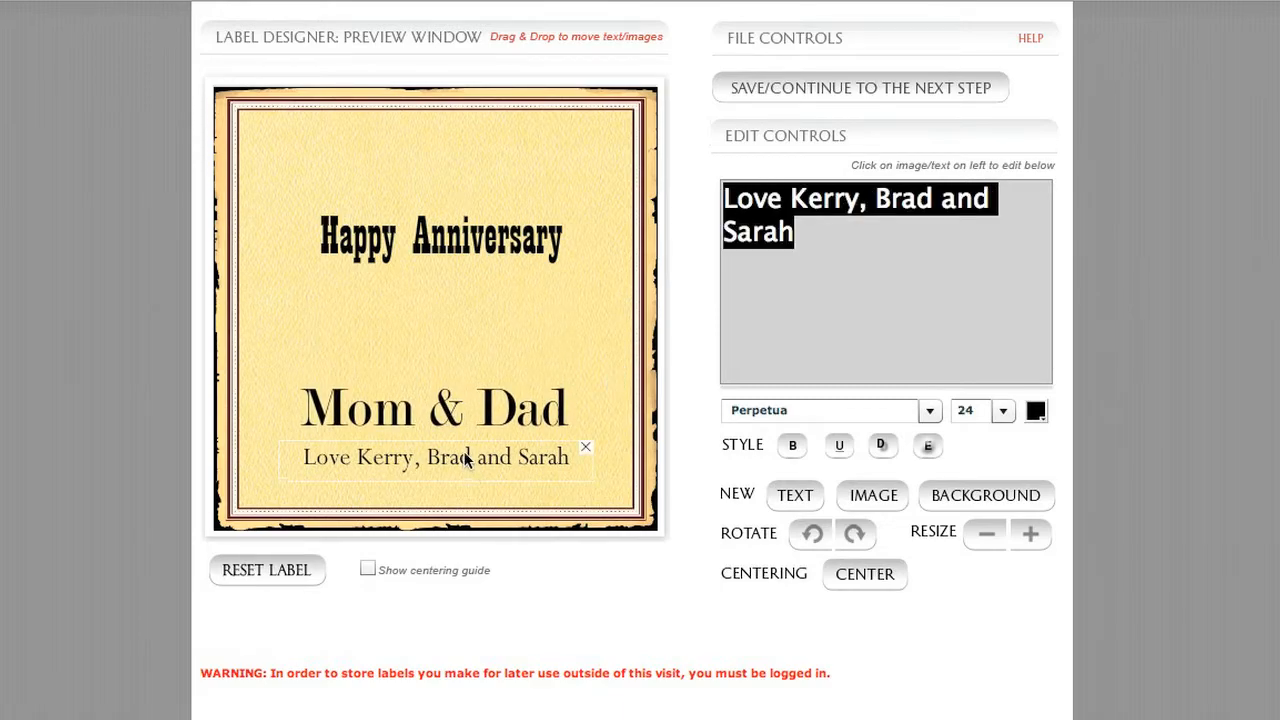
{"action": "left_click_drag", "start_coordinate": [475, 418], "coordinate": [477, 449]}
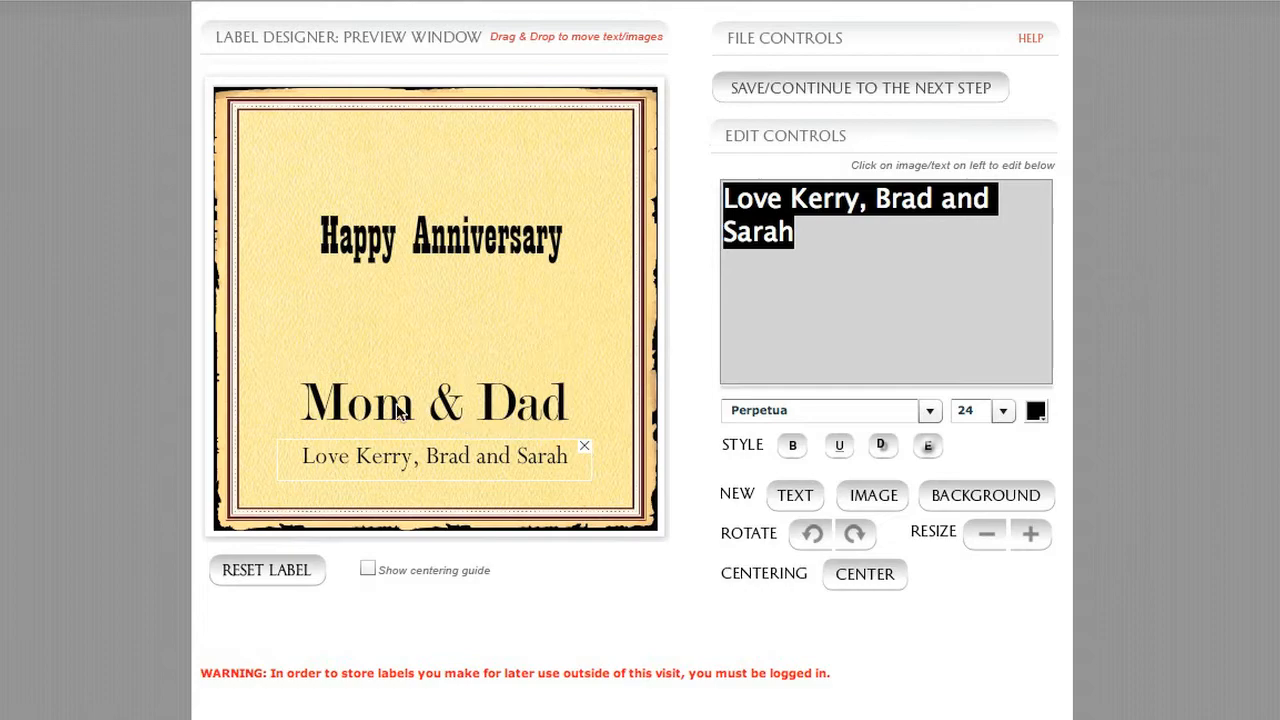
{"action": "left_click_drag", "start_coordinate": [457, 410], "coordinate": [466, 376]}
{"action": "left_click_drag", "start_coordinate": [471, 462], "coordinate": [469, 431]}
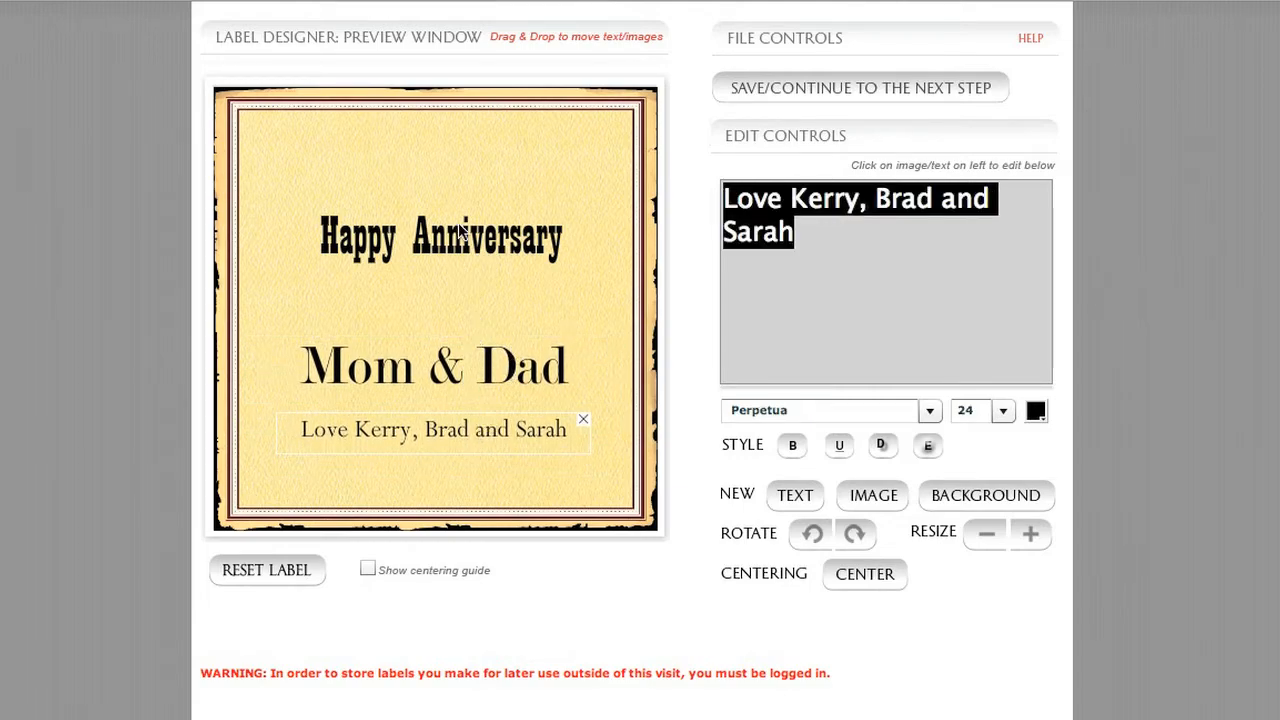
Change the Happy Anniversary text's font to Modern No. 20.
{"action": "left_click", "coordinate": [522, 248]}
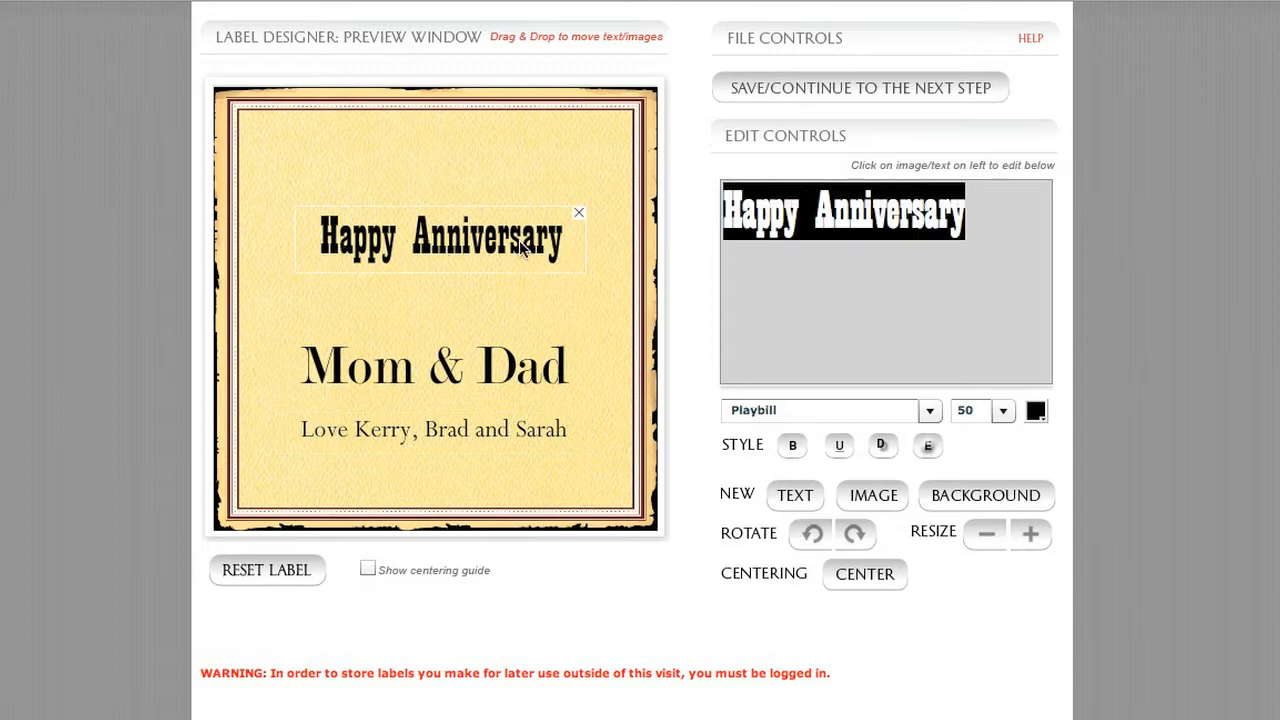
{"action": "left_click", "coordinate": [926, 412]}
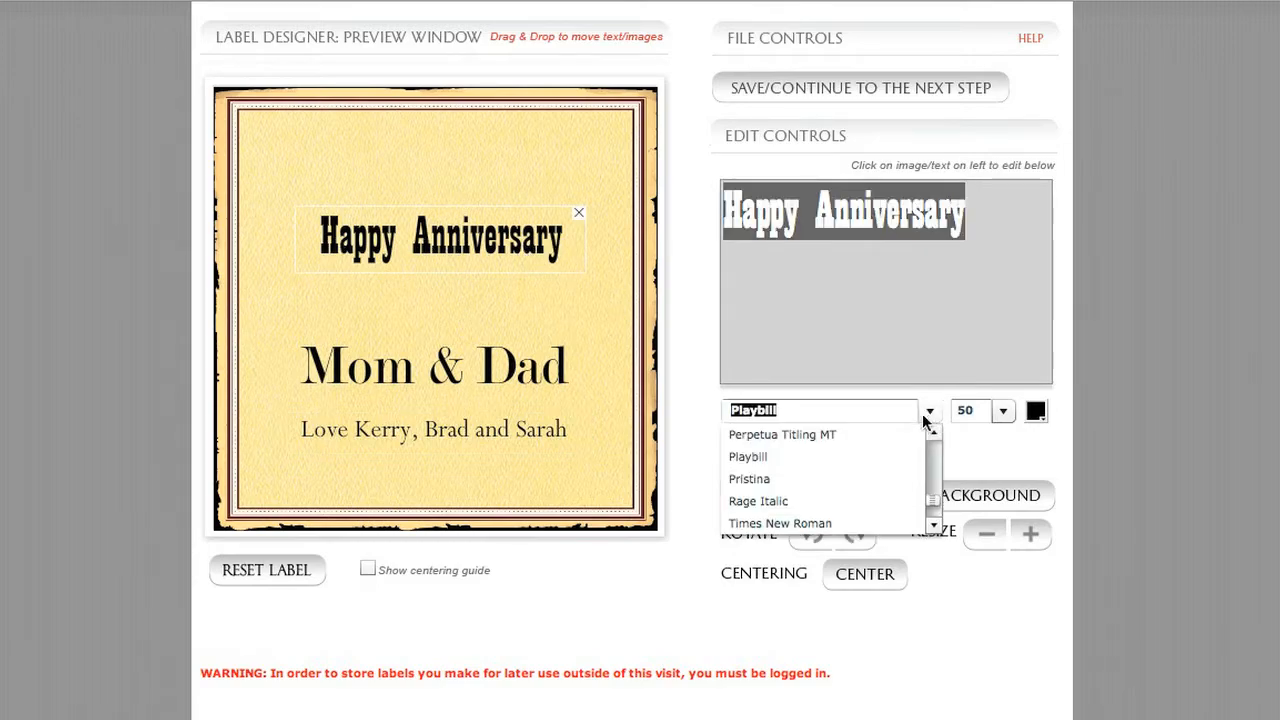
{"action": "left_click", "coordinate": [949, 459]}
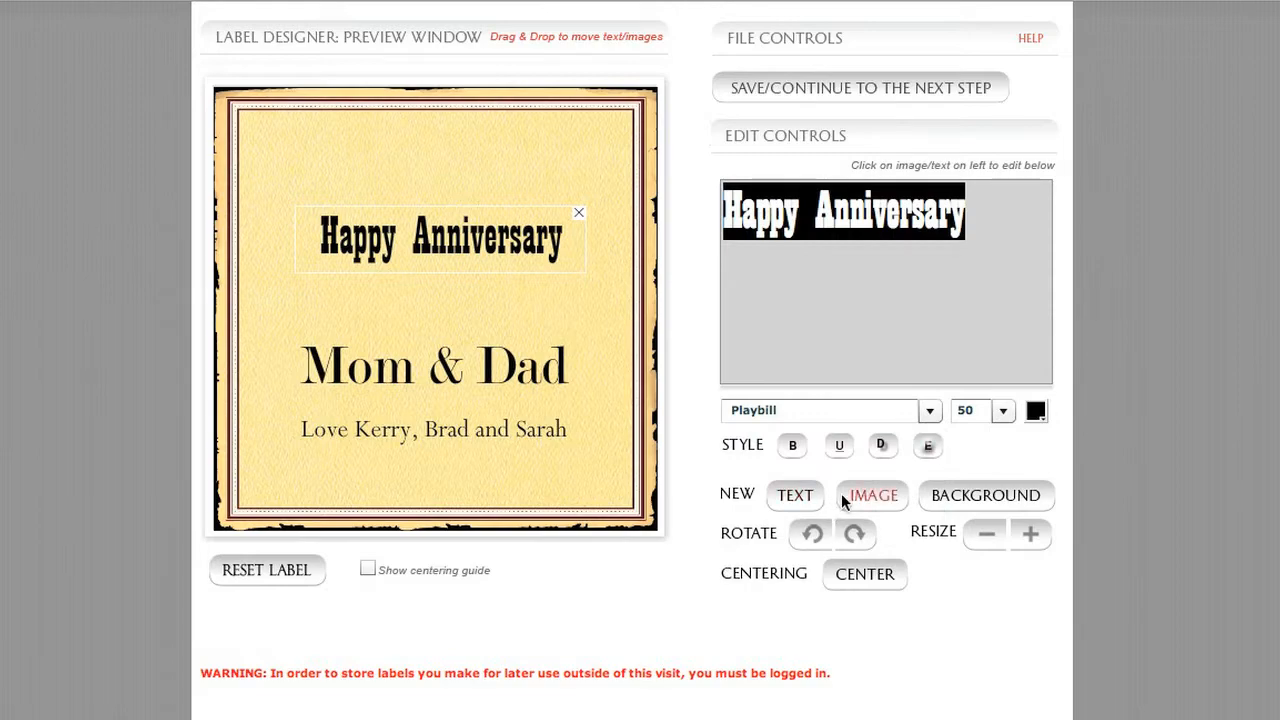
{"action": "left_click", "coordinate": [935, 412]}
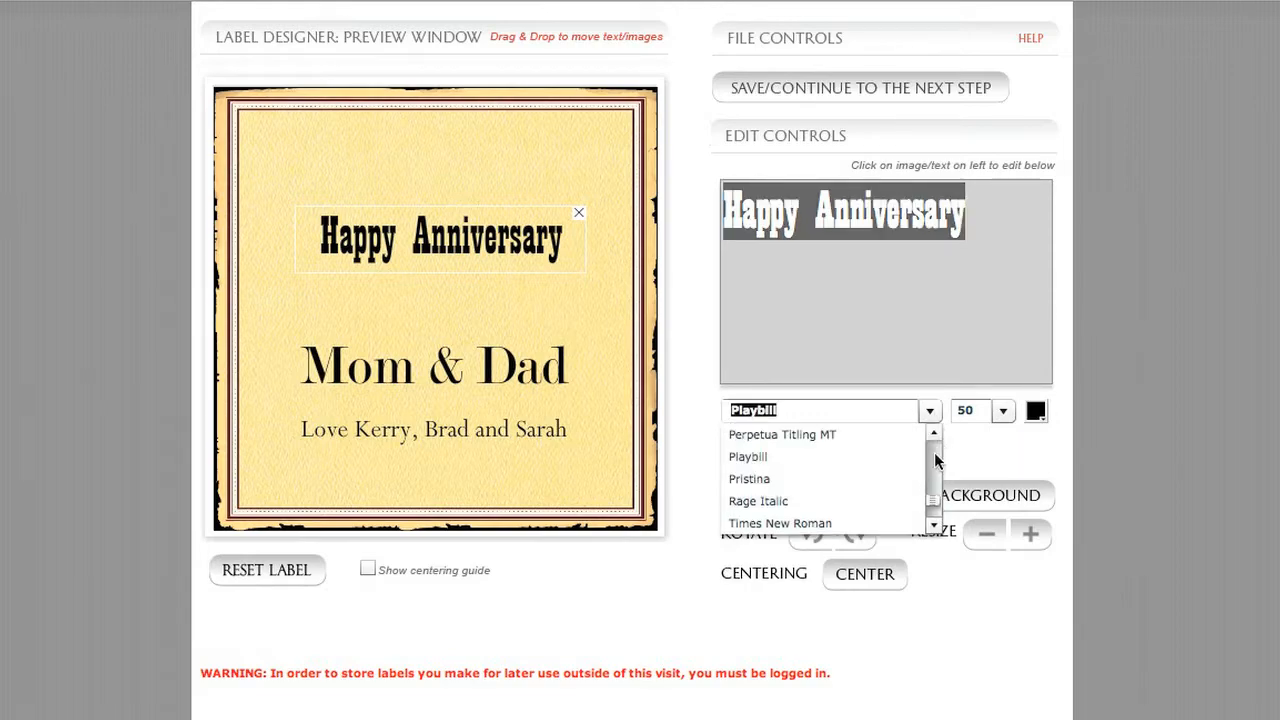
{"action": "left_click", "coordinate": [937, 460]}
{"action": "left_click", "coordinate": [789, 457]}
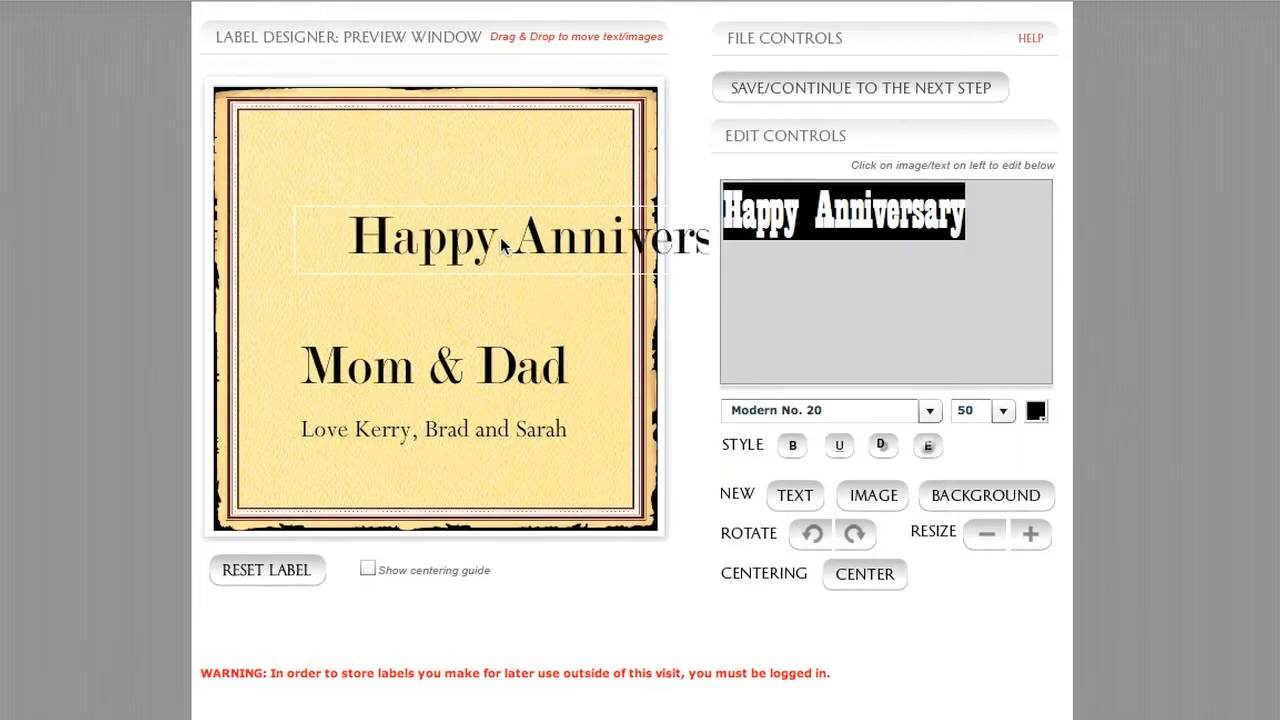
Reduce the Happy Anniversary text to font size 40 and centre it horizontally on the label.
{"action": "left_click", "coordinate": [1003, 410]}
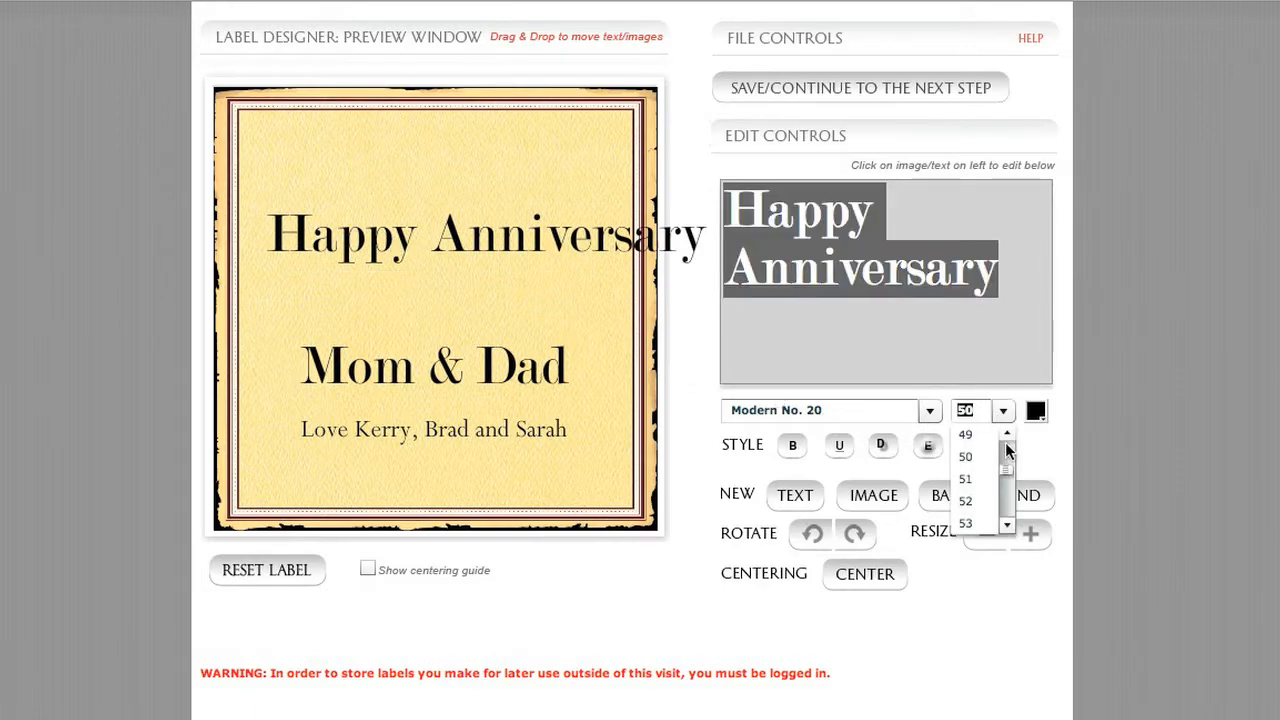
{"action": "scroll", "coordinate": [1007, 450], "scroll_direction": "up", "scroll_amount": 4}
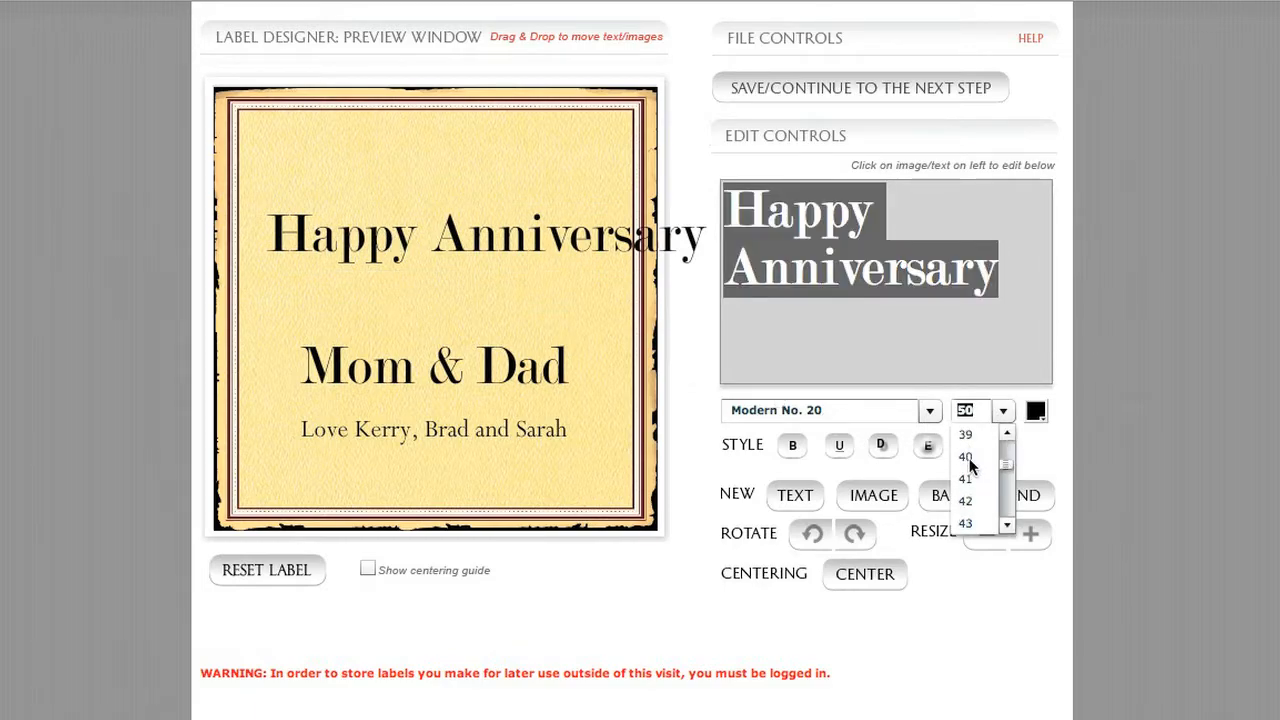
{"action": "left_click", "coordinate": [965, 457]}
{"action": "left_click_drag", "start_coordinate": [497, 240], "coordinate": [533, 255]}
Move the Mom & Dad text directly beneath Happy Anniversary and lower the signature line towards the label's bottom border.
{"action": "left_click_drag", "start_coordinate": [520, 358], "coordinate": [517, 308]}
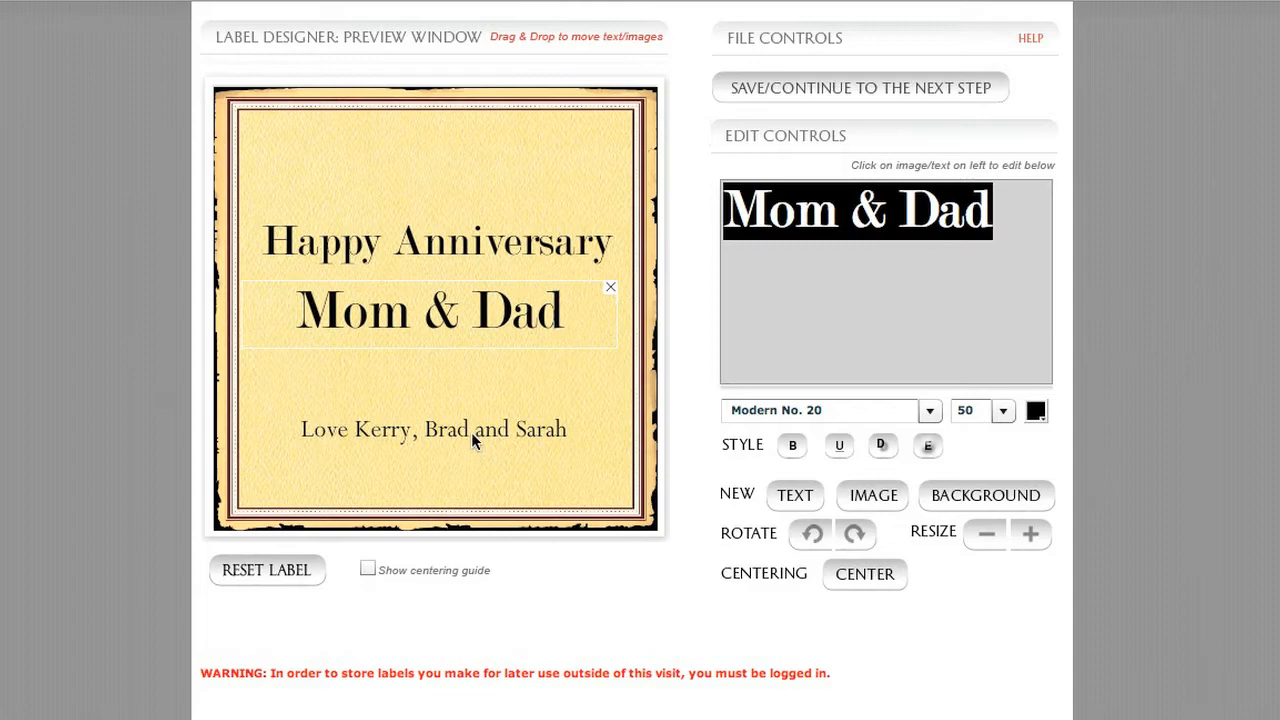
{"action": "left_click_drag", "start_coordinate": [471, 432], "coordinate": [469, 459]}
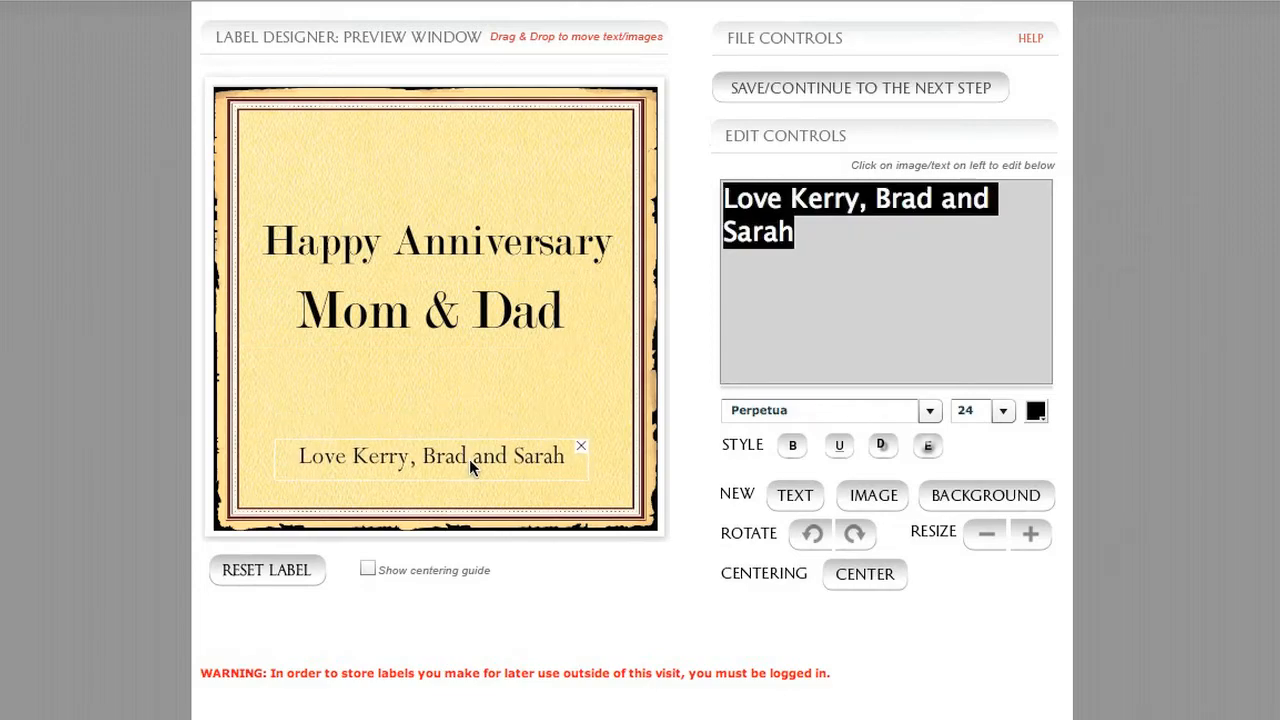
Nudge the Mom & Dad text slightly to the right, better centred beneath Happy Anniversary.
{"action": "left_click", "coordinate": [496, 312]}
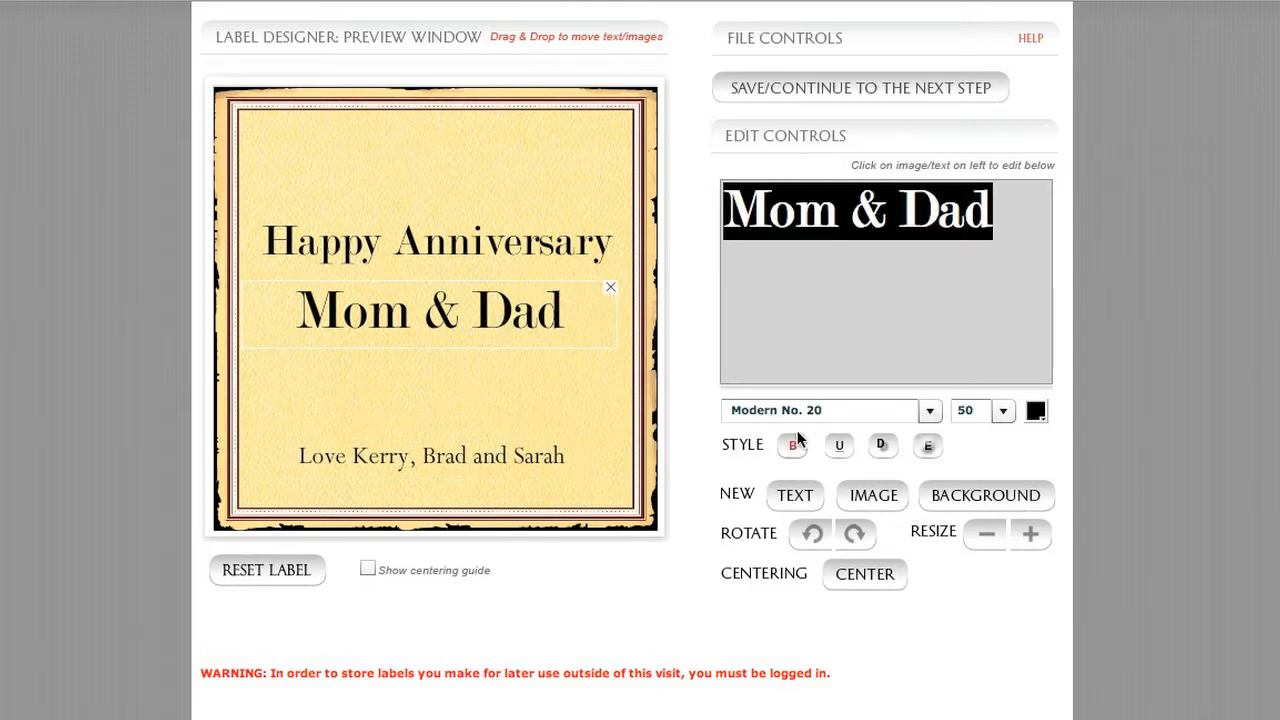
{"action": "left_click", "coordinate": [490, 455]}
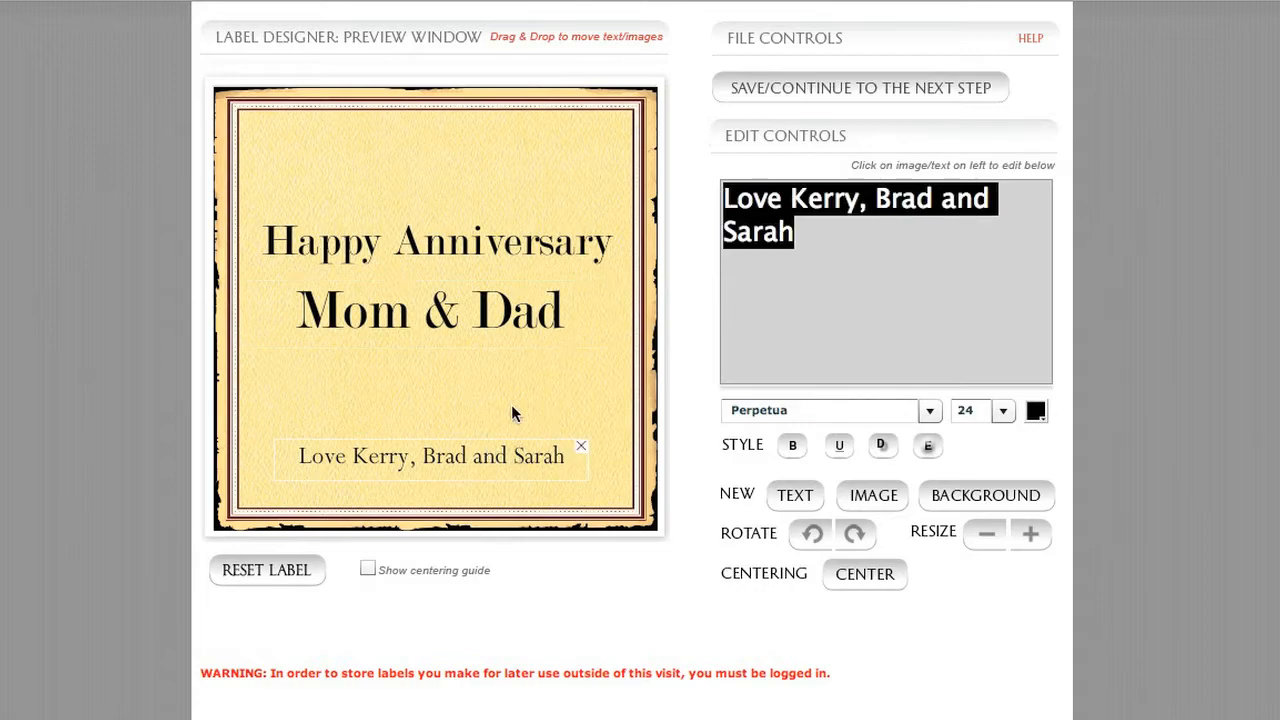
{"action": "left_click_drag", "start_coordinate": [502, 311], "coordinate": [505, 311]}
Change the signature line's font to Tw Cen MT and nudge it slightly to recentre it above the bottom border.
{"action": "left_click", "coordinate": [495, 457]}
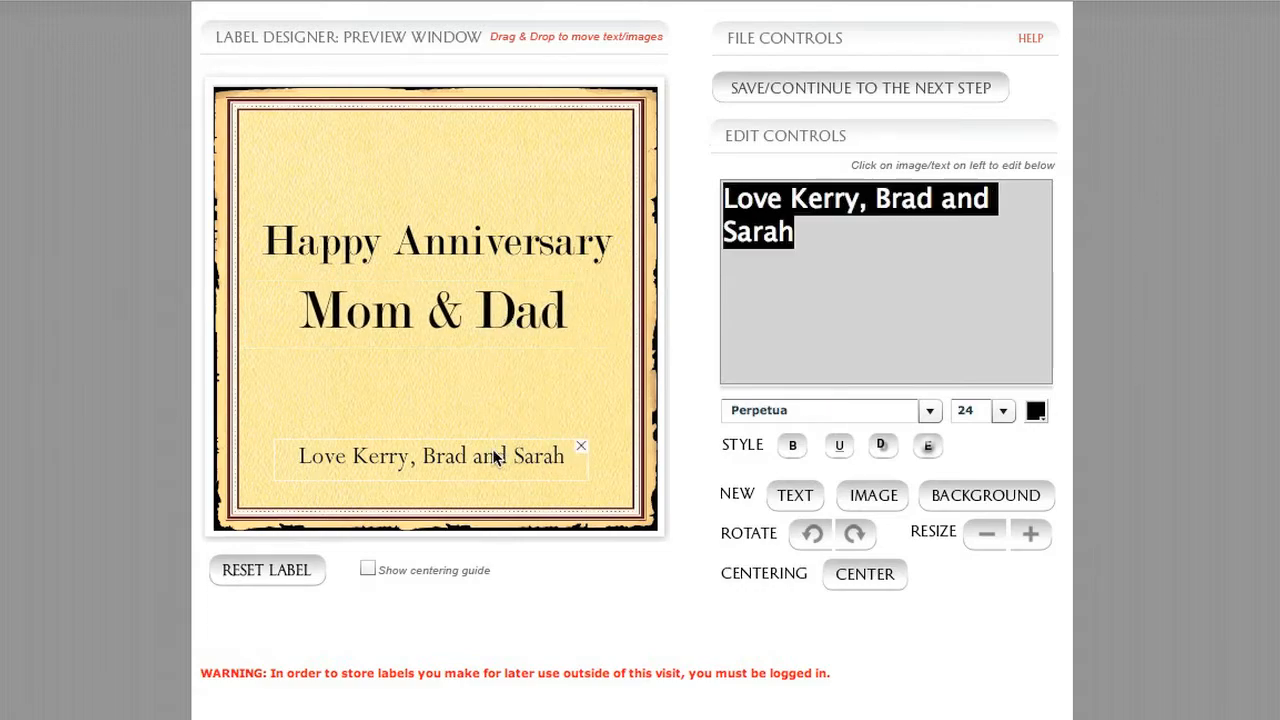
{"action": "left_click", "coordinate": [929, 411]}
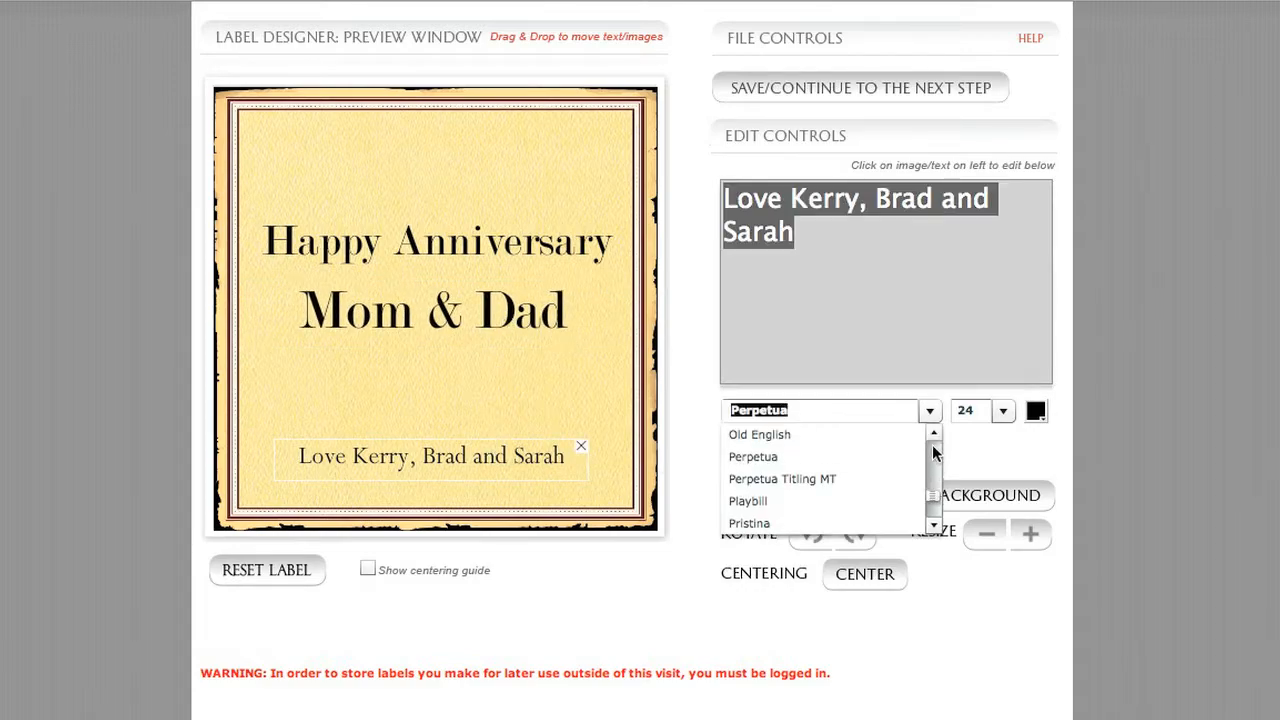
{"action": "left_click", "coordinate": [933, 435]}
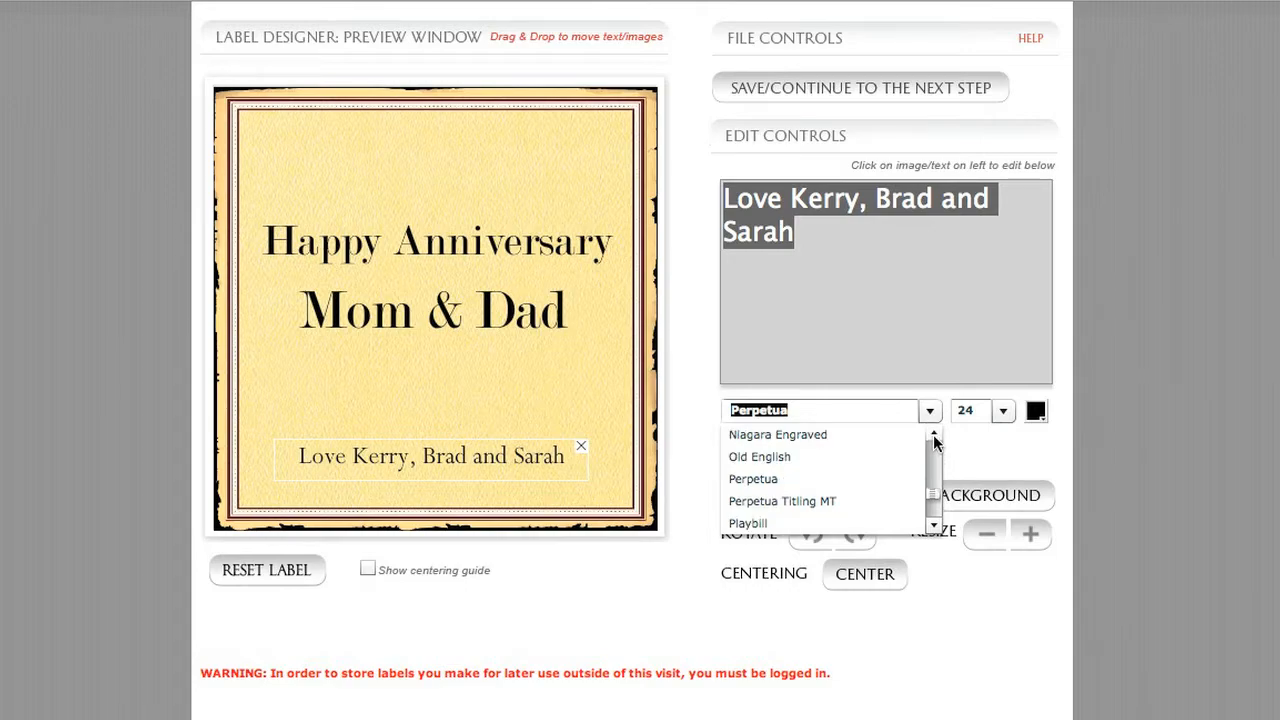
{"action": "left_click", "coordinate": [933, 435]}
{"action": "left_click", "coordinate": [933, 435]}
{"action": "left_click", "coordinate": [933, 435]}
{"action": "left_click", "coordinate": [933, 510]}
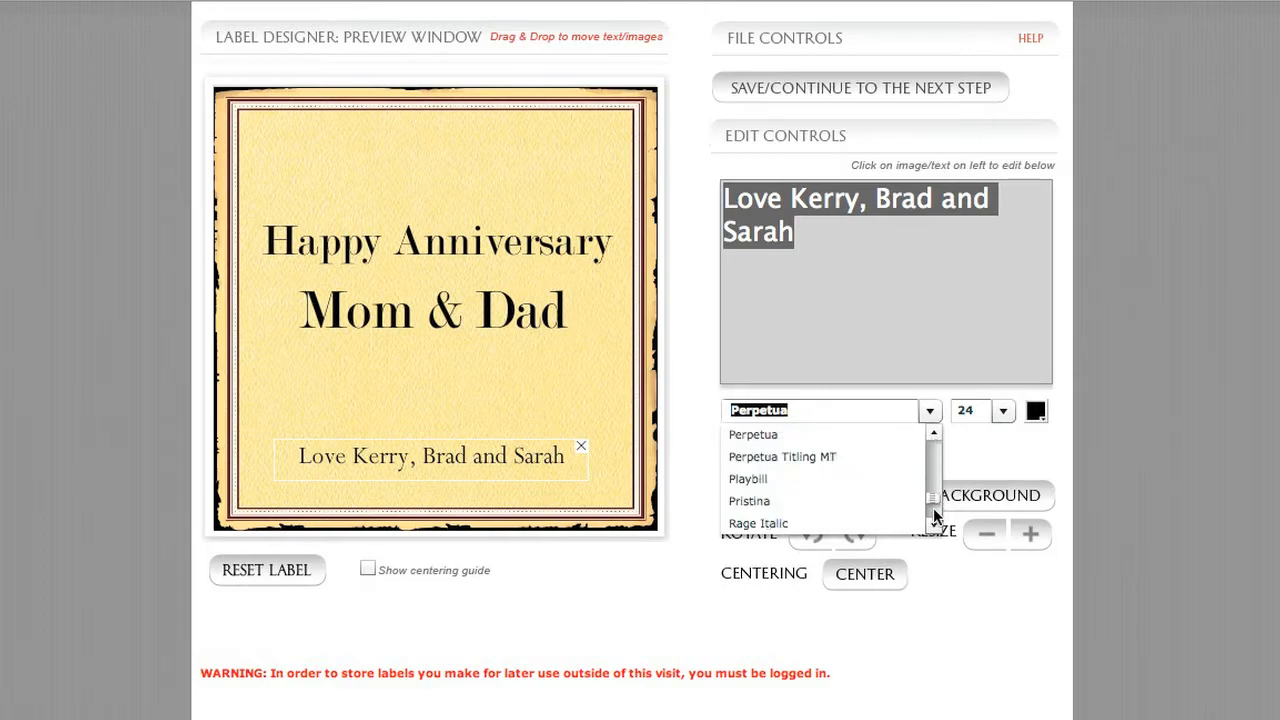
{"action": "left_click", "coordinate": [933, 510]}
{"action": "left_click", "coordinate": [791, 480]}
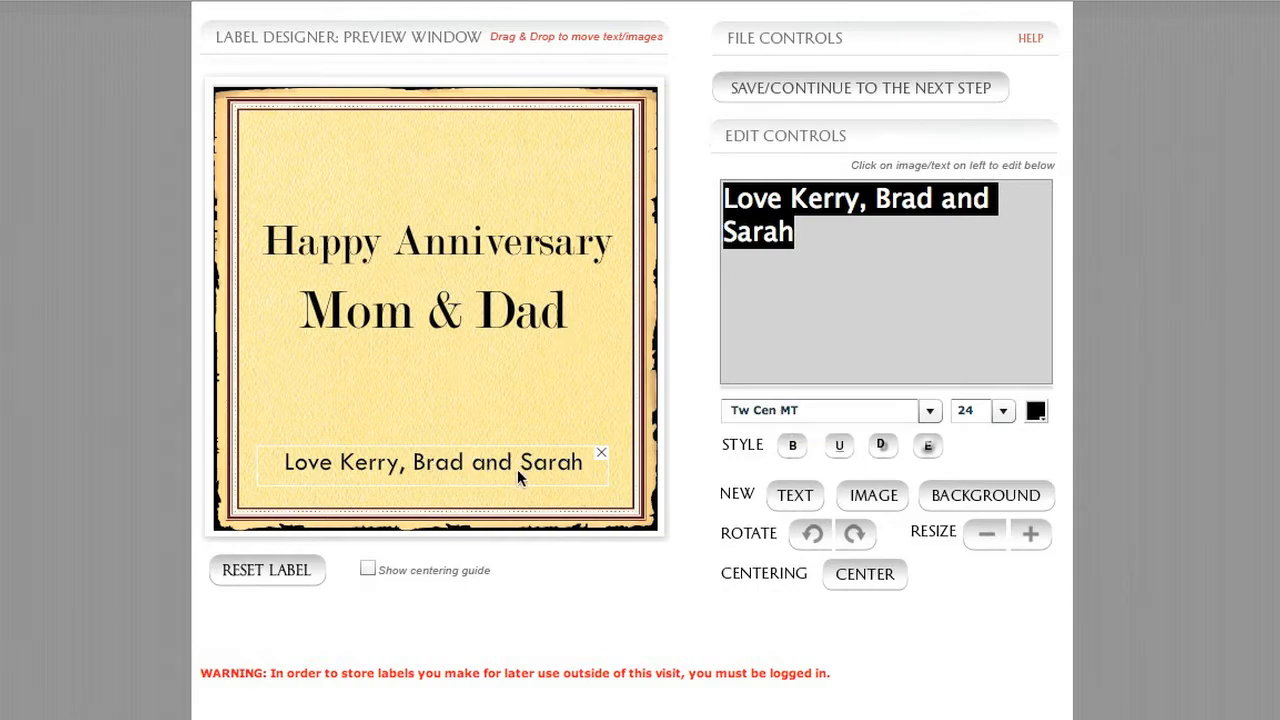
{"action": "left_click_drag", "start_coordinate": [492, 463], "coordinate": [494, 464]}
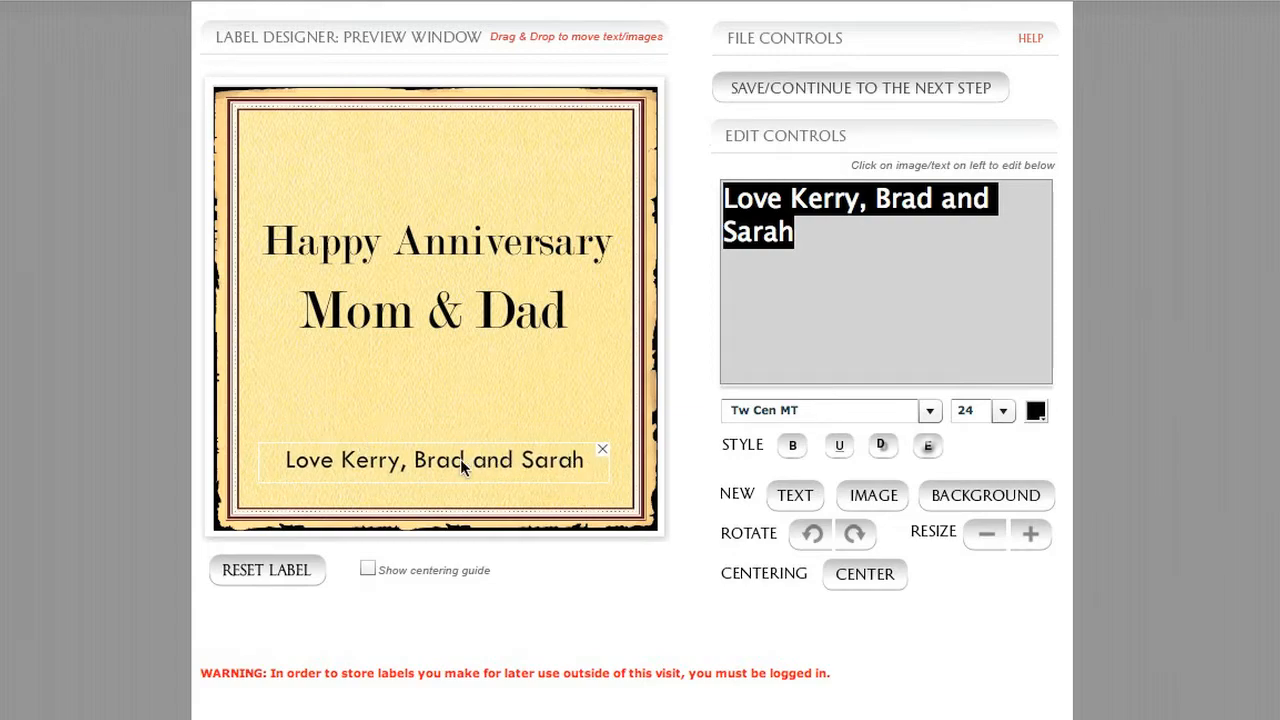
{"action": "left_click_drag", "start_coordinate": [443, 460], "coordinate": [439, 469]}
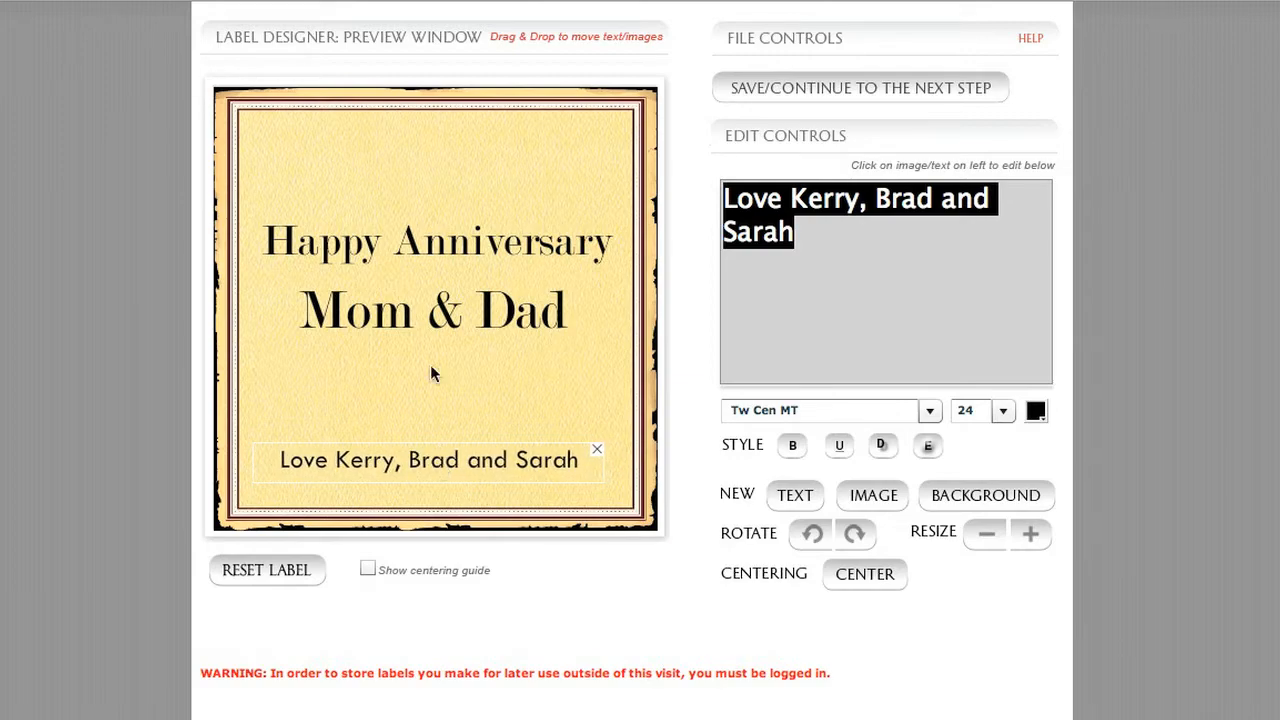
Move the Mom & Dad text slightly down, leaving more space below Happy Anniversary.
{"action": "left_click", "coordinate": [384, 246]}
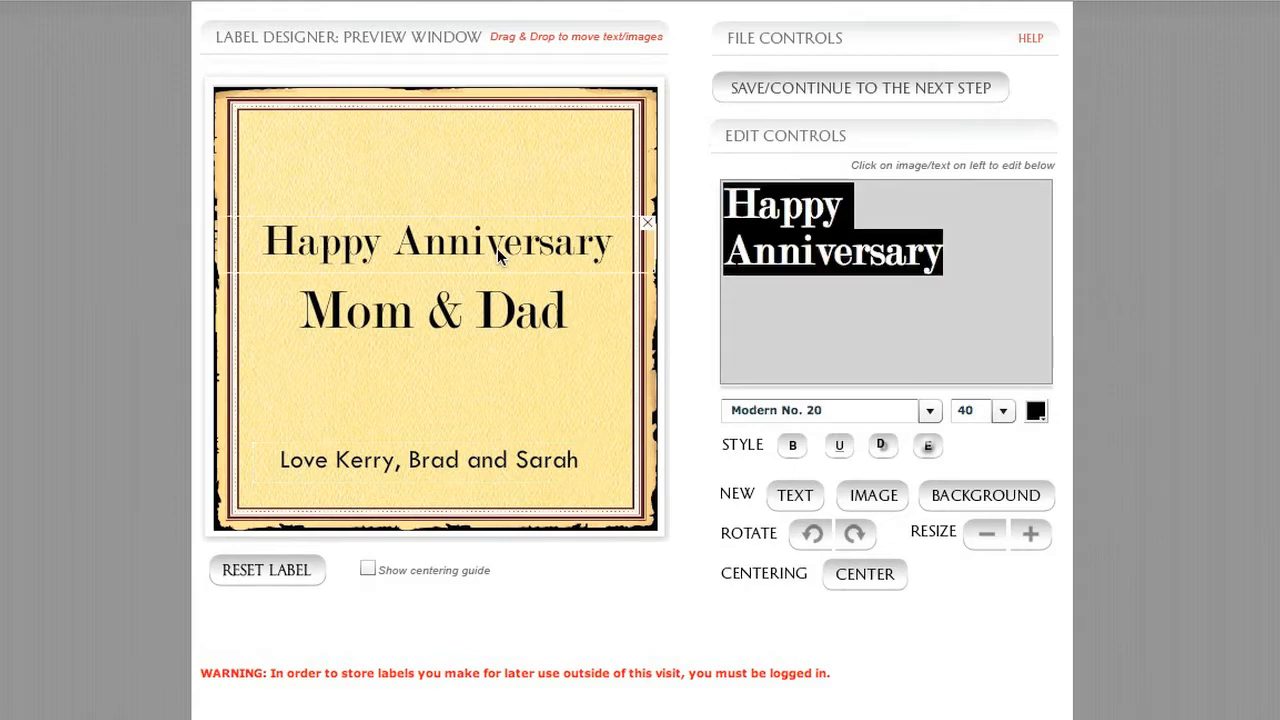
{"action": "left_click", "coordinate": [497, 320]}
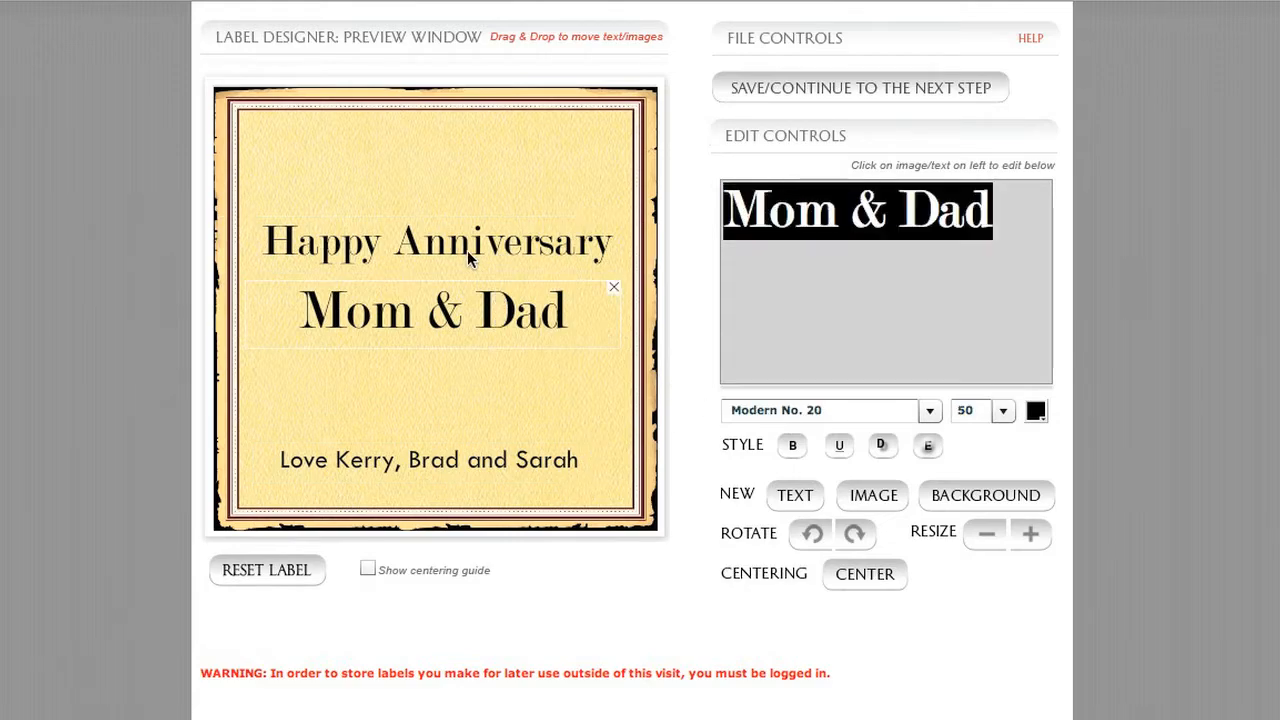
{"action": "left_click", "coordinate": [465, 255]}
{"action": "left_click", "coordinate": [468, 314]}
{"action": "left_click", "coordinate": [455, 248]}
{"action": "left_click_drag", "start_coordinate": [501, 315], "coordinate": [489, 309]}
{"action": "left_click", "coordinate": [492, 260]}
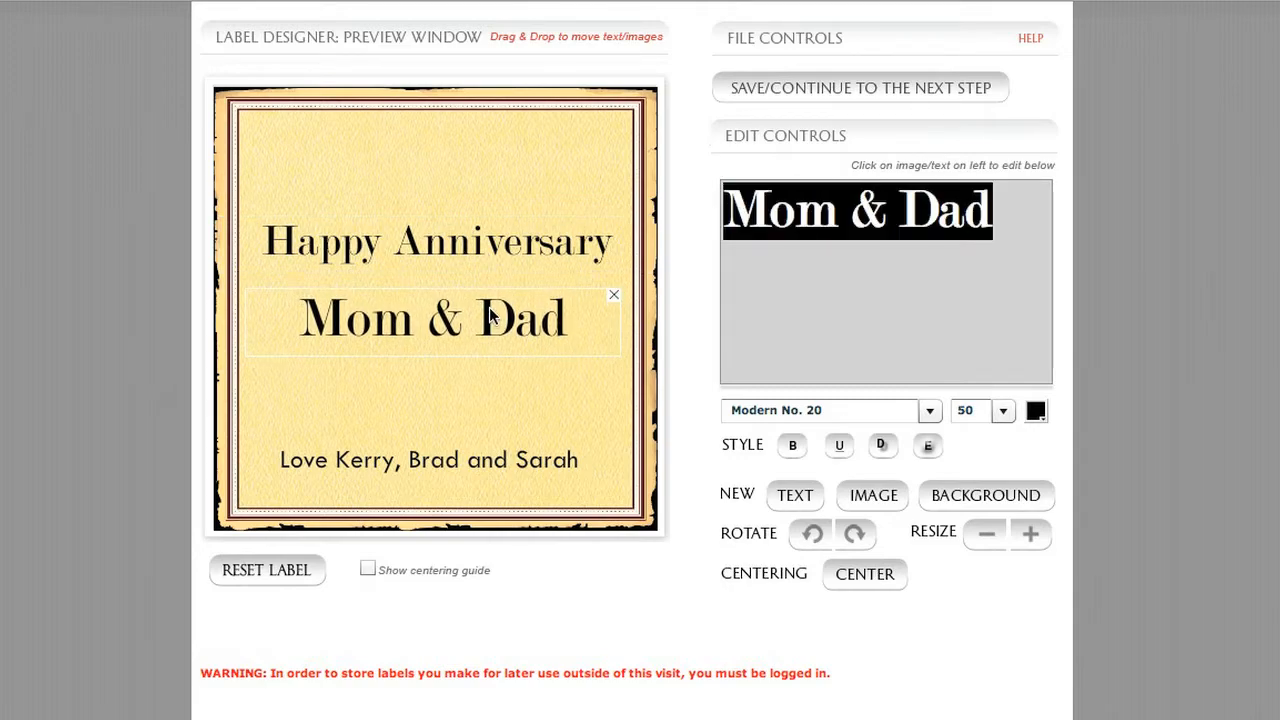
Try Trebuchet MS as the signature line's font.
{"action": "left_click", "coordinate": [525, 459]}
{"action": "left_click", "coordinate": [937, 410]}
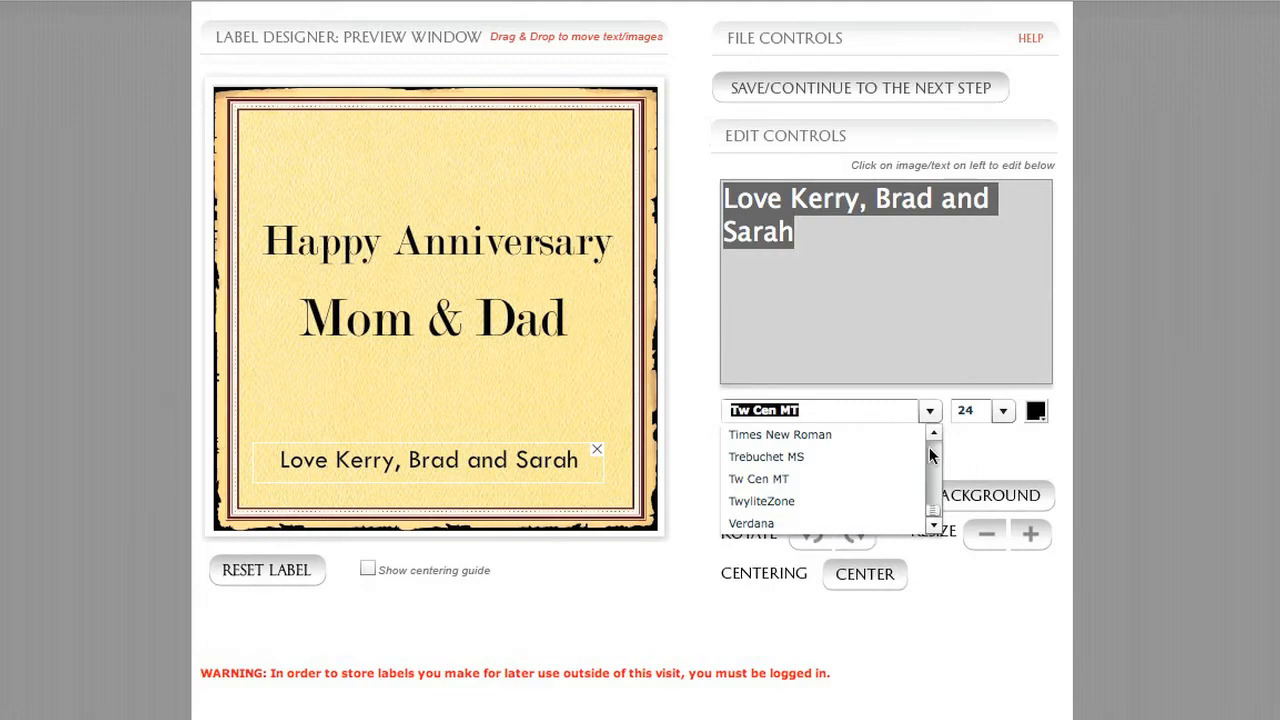
{"action": "left_click", "coordinate": [767, 460]}
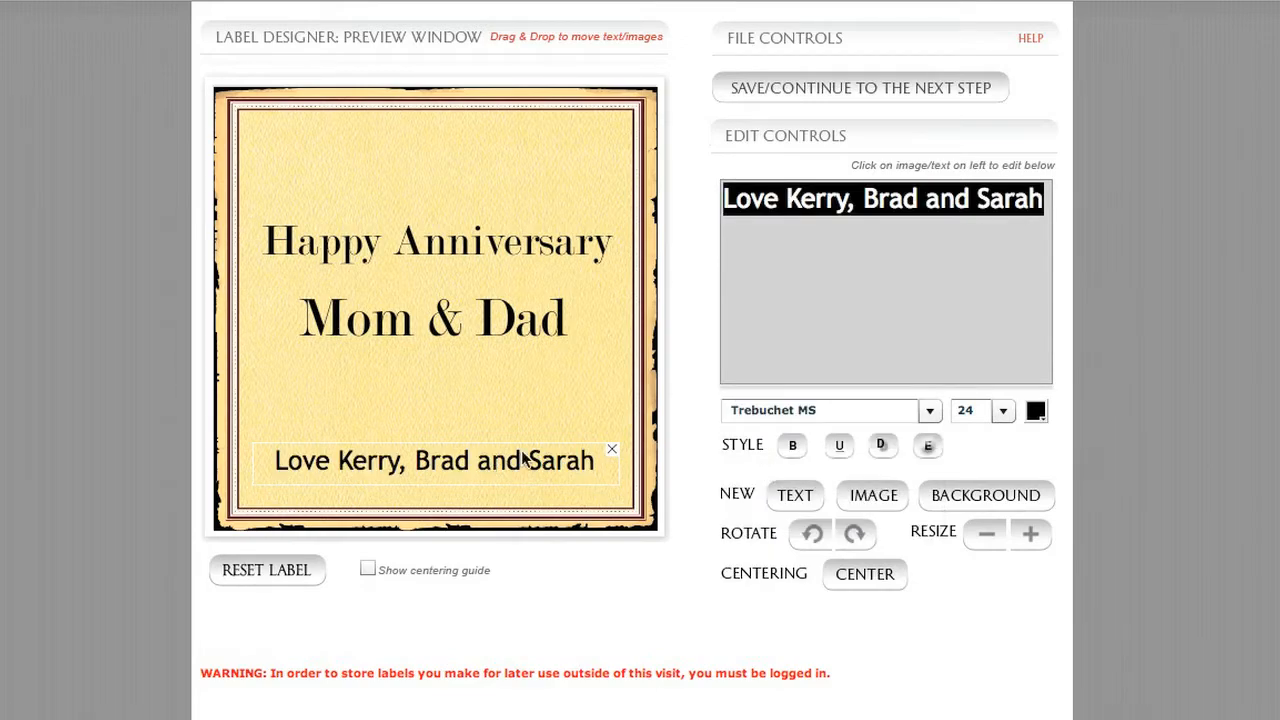
Change the signature line's font to Times New Roman and raise the line towards Mom & Dad.
{"action": "left_click", "coordinate": [928, 414]}
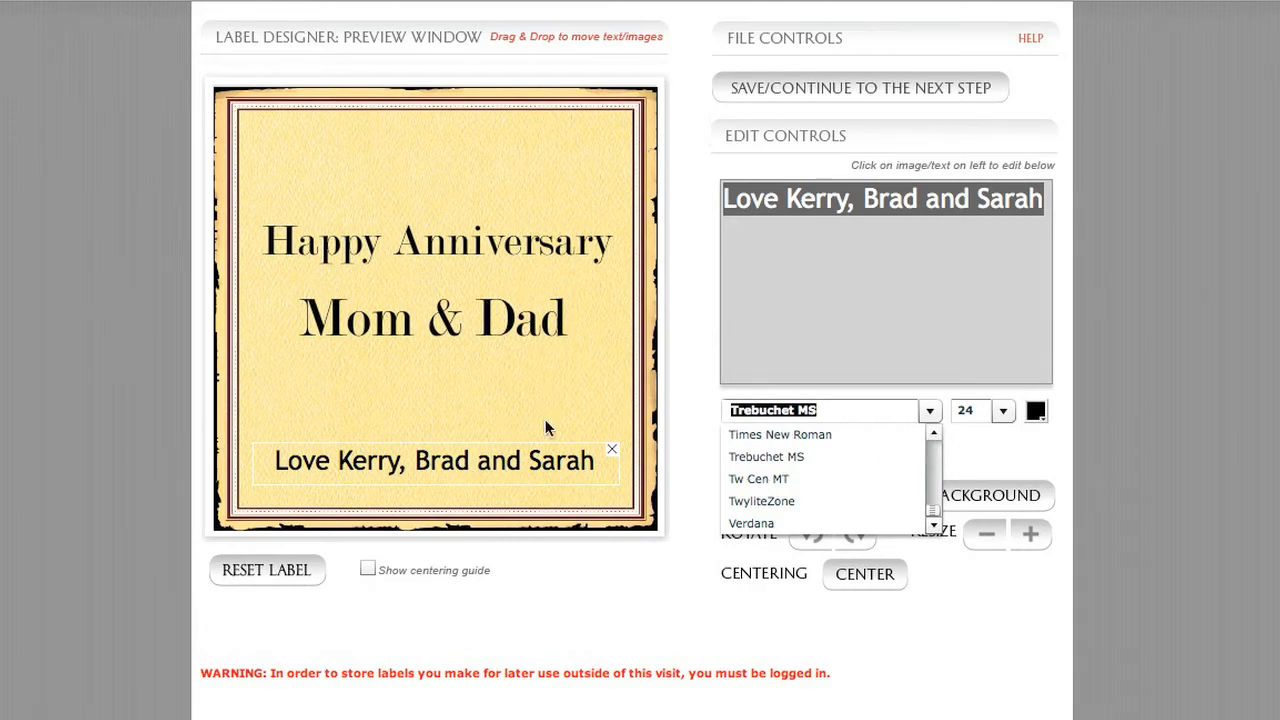
{"action": "left_click", "coordinate": [809, 435]}
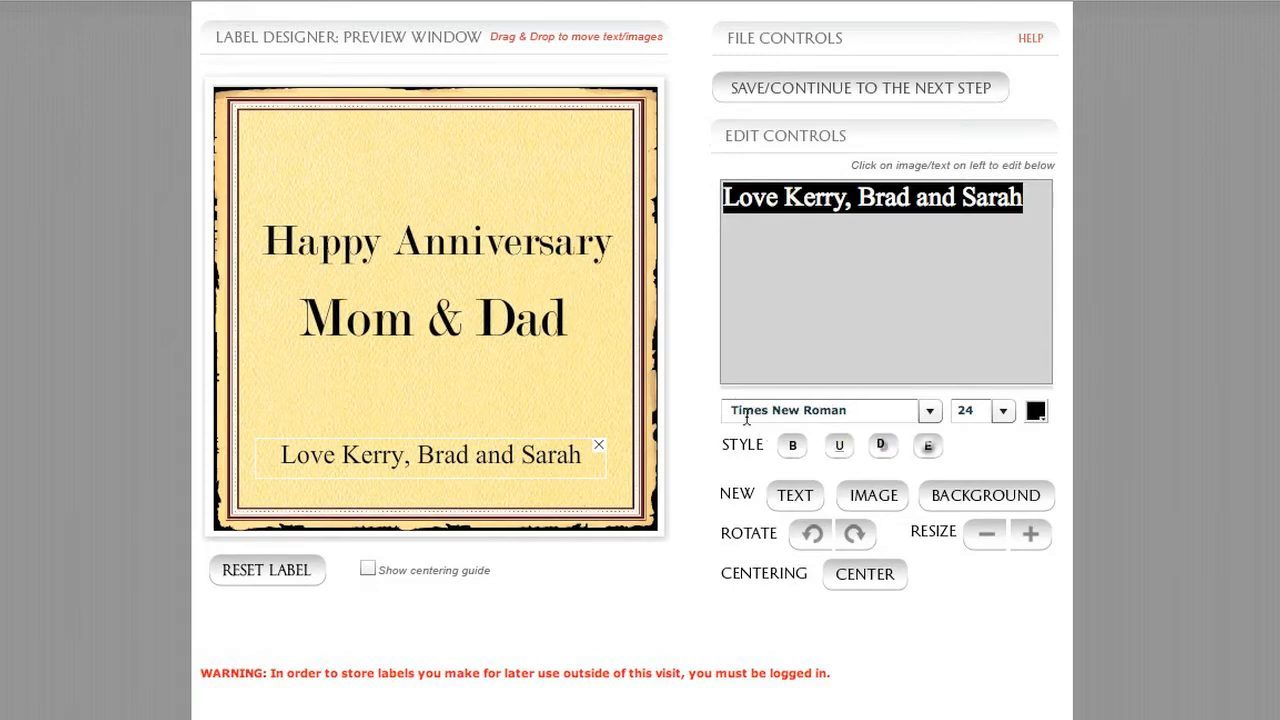
{"action": "left_click_drag", "start_coordinate": [535, 459], "coordinate": [536, 458]}
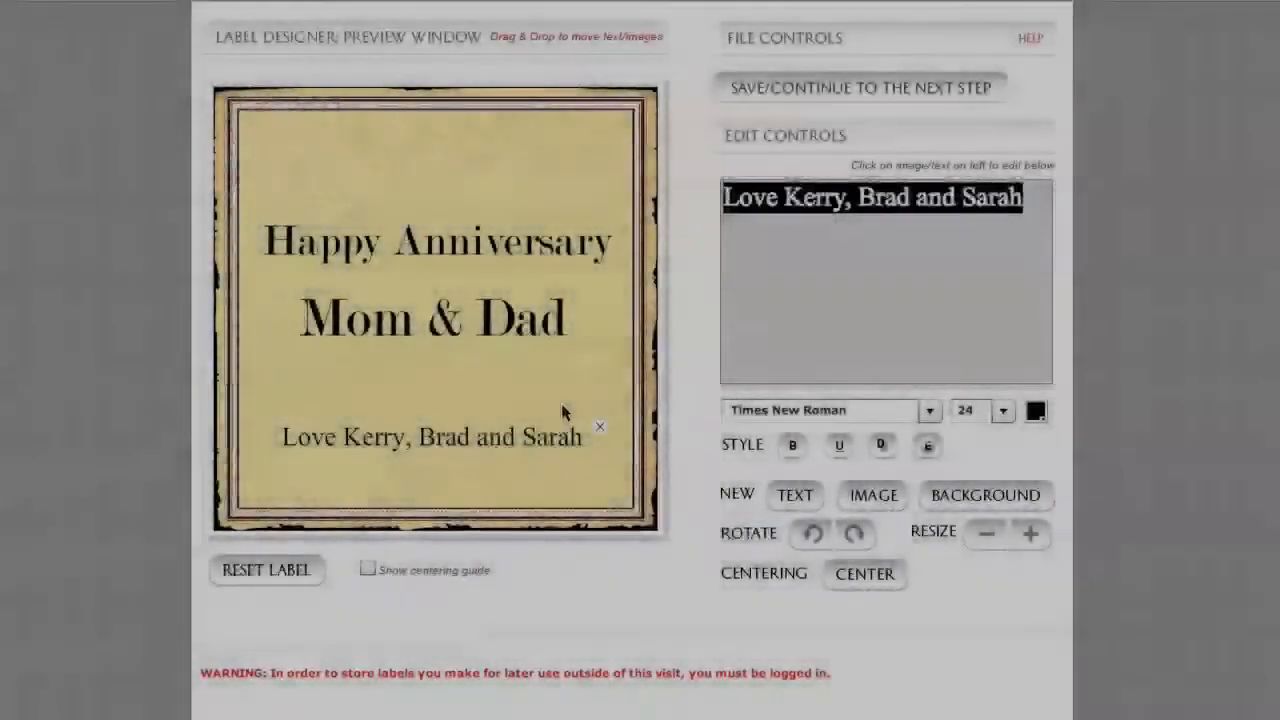
Lower the Happy Anniversary and Mom & Dad texts slightly towards the middle of the label.
{"action": "left_click", "coordinate": [612, 332]}
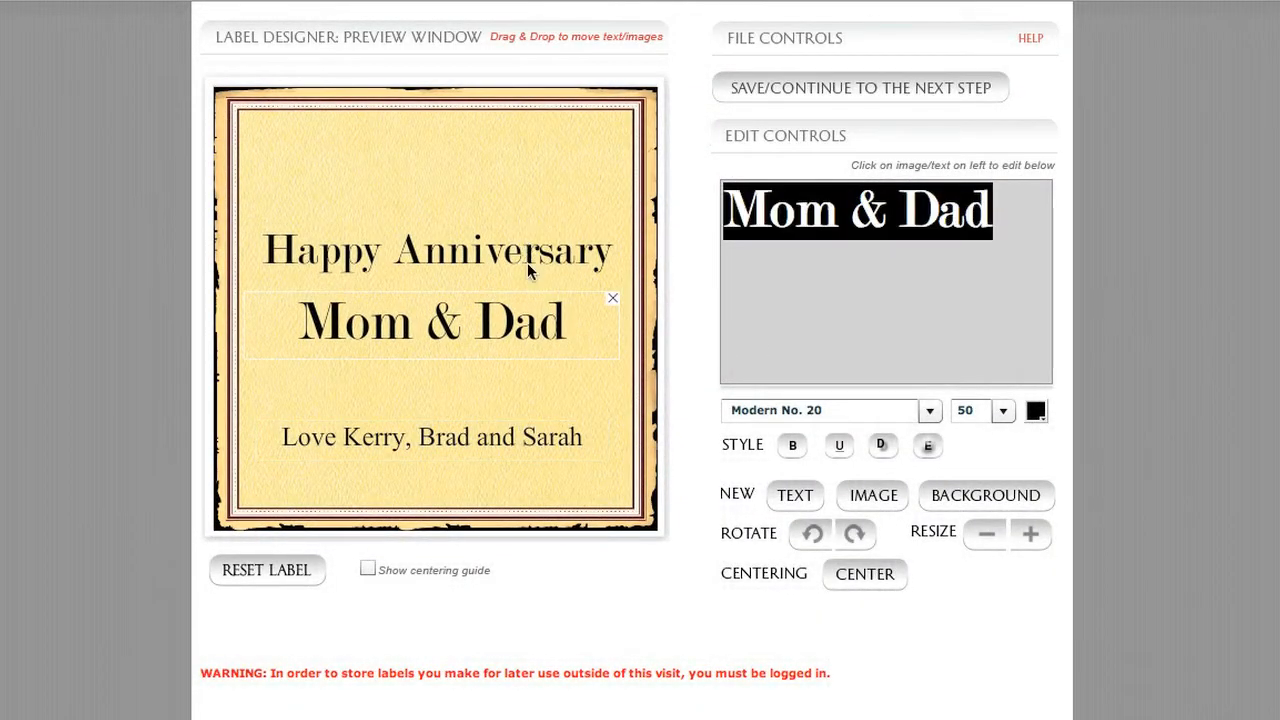
{"action": "left_click", "coordinate": [512, 258]}
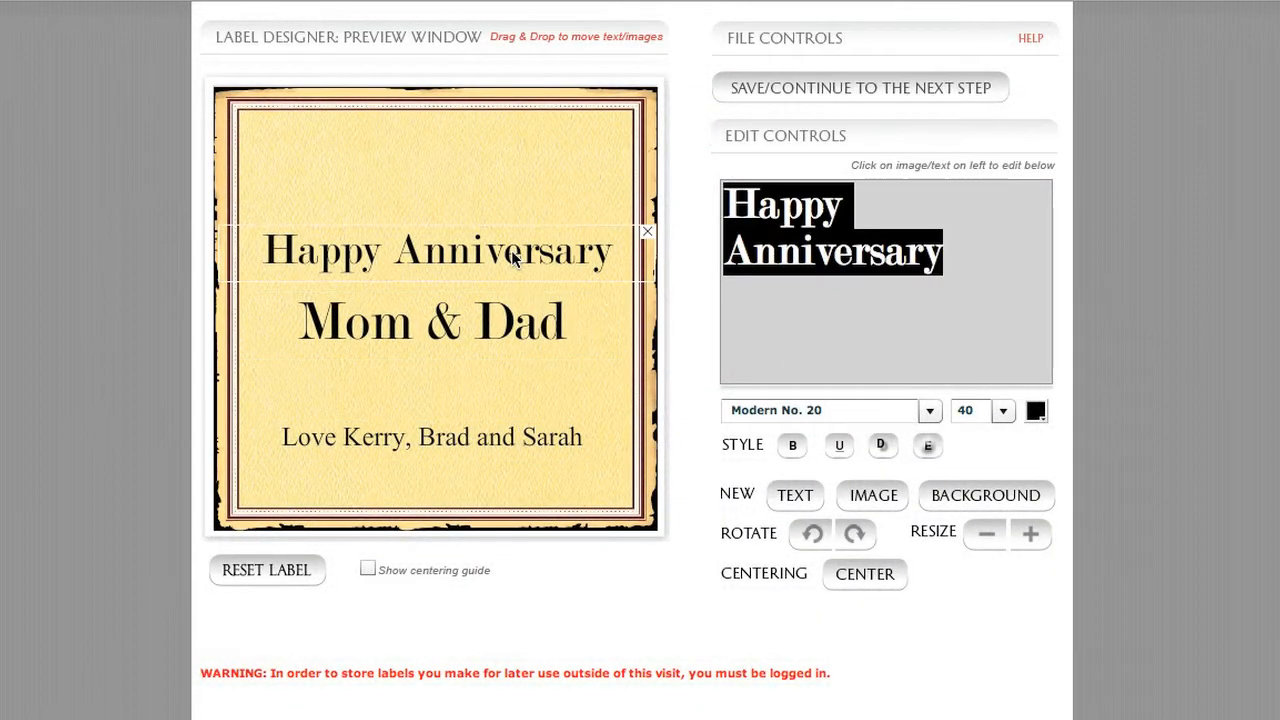
{"action": "left_click_drag", "start_coordinate": [512, 251], "coordinate": [512, 256]}
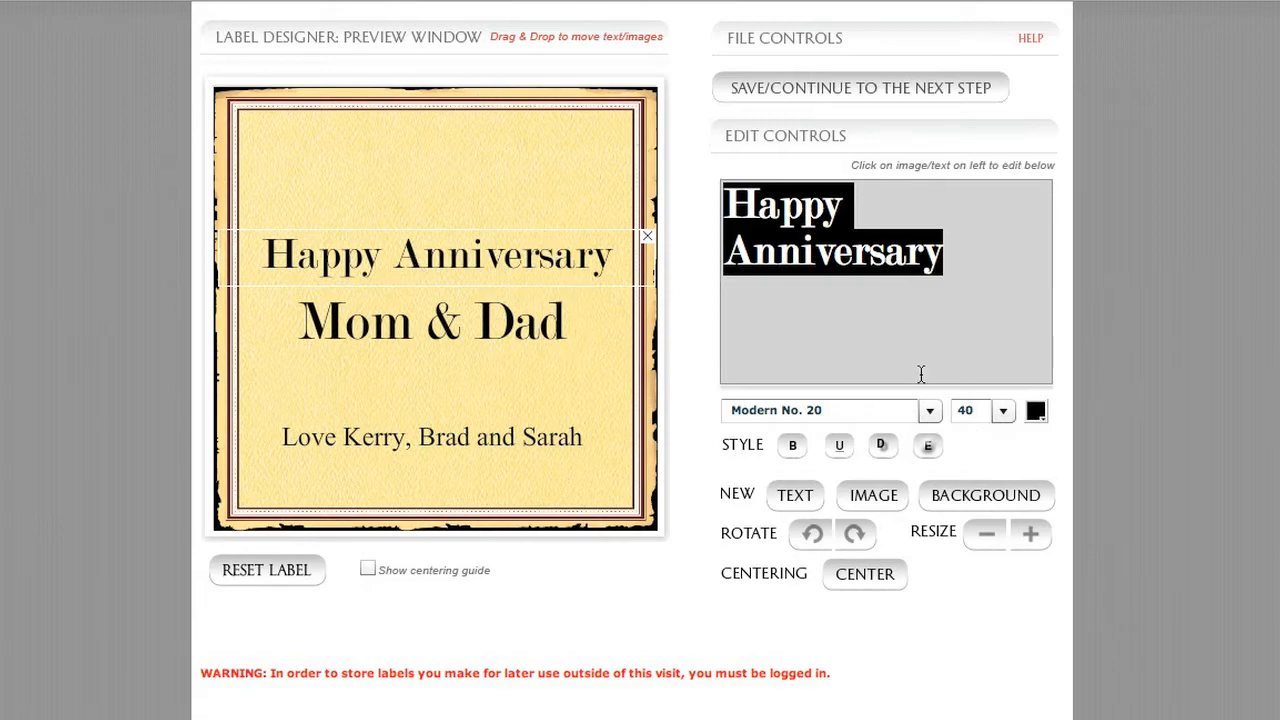
Colour the Happy Anniversary text dark red to match the label's border and nudge it slightly down.
{"action": "left_click", "coordinate": [1036, 412]}
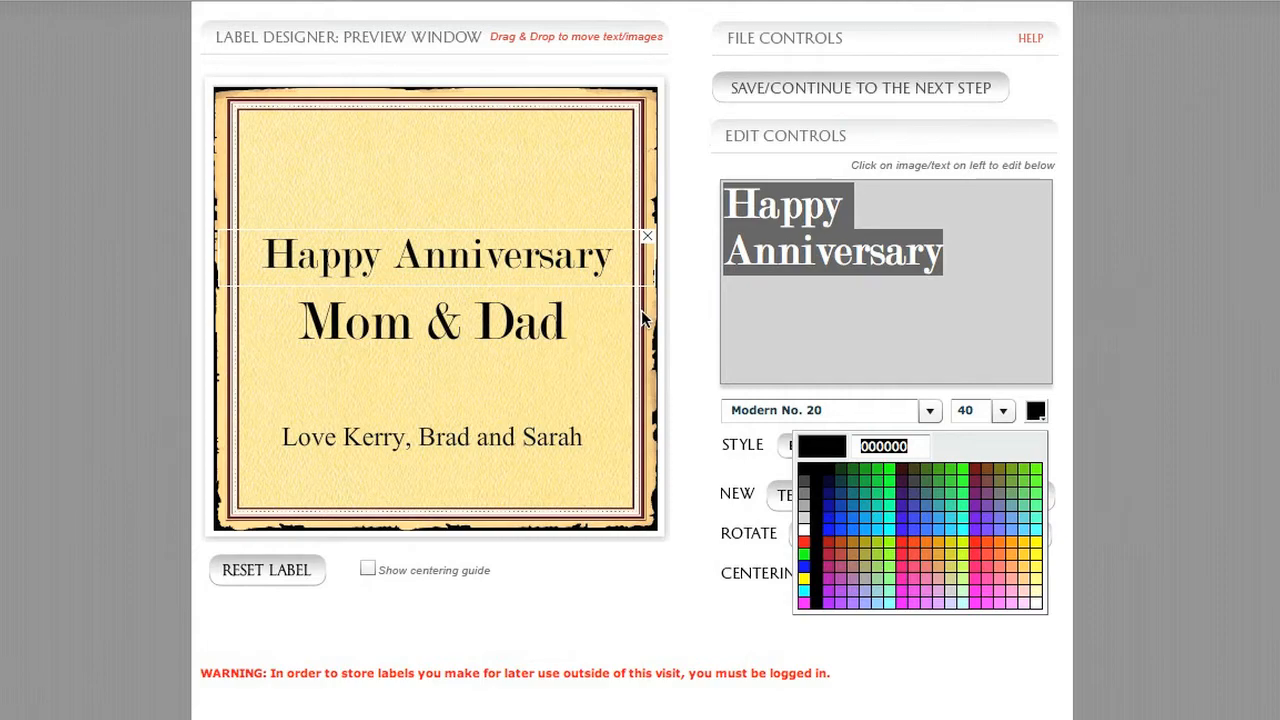
{"action": "left_click", "coordinate": [978, 478]}
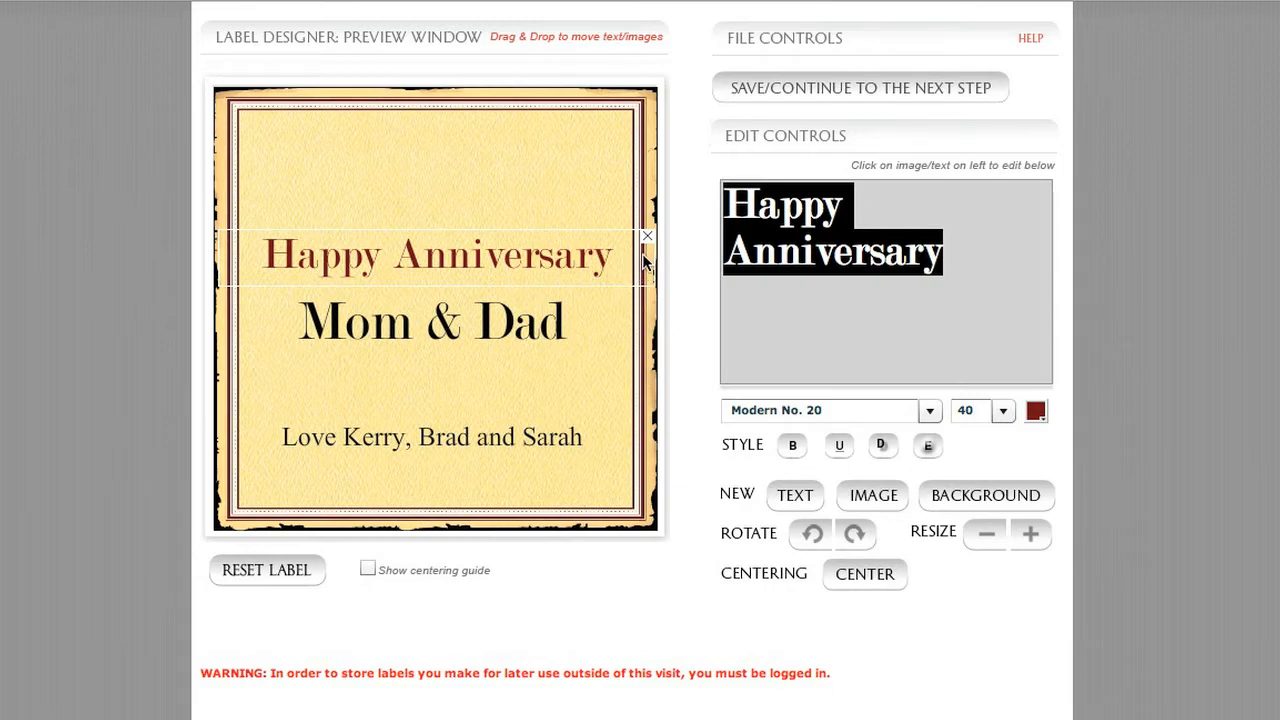
{"action": "left_click_drag", "start_coordinate": [580, 257], "coordinate": [582, 258]}
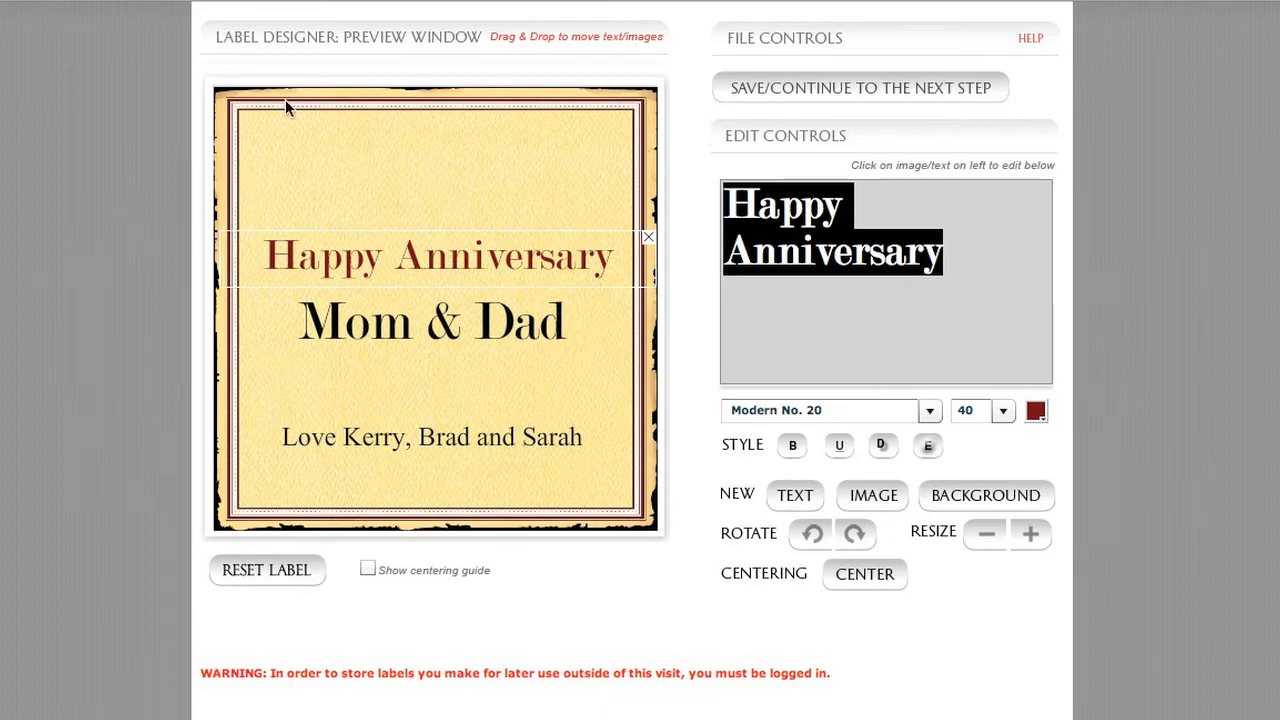
{"action": "mouse_move", "coordinate": [434, 262]}
{"action": "left_mouse_down"}
{"action": "mouse_move", "coordinate": [434, 251]}
{"action": "mouse_move", "coordinate": [435, 267]}
{"action": "left_mouse_up"}
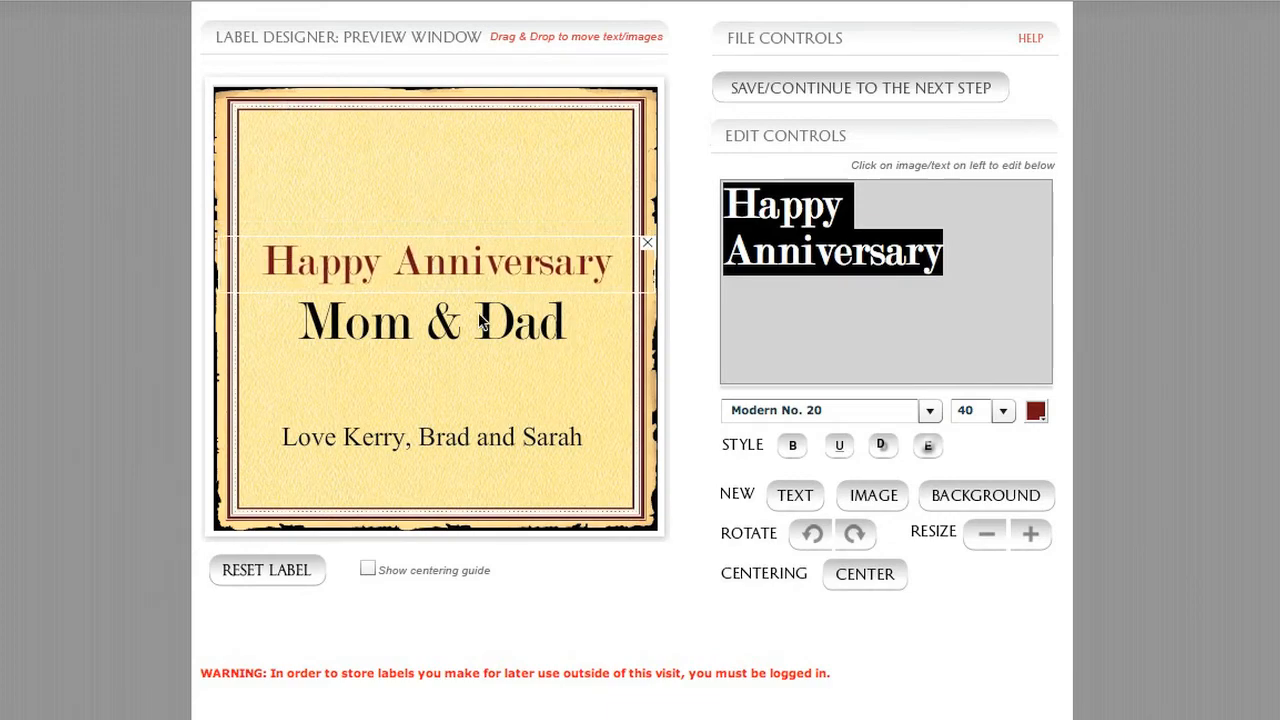
Try the brighter red 990000 on the Happy Anniversary text and return it to the dark red.
{"action": "left_click", "coordinate": [1036, 414]}
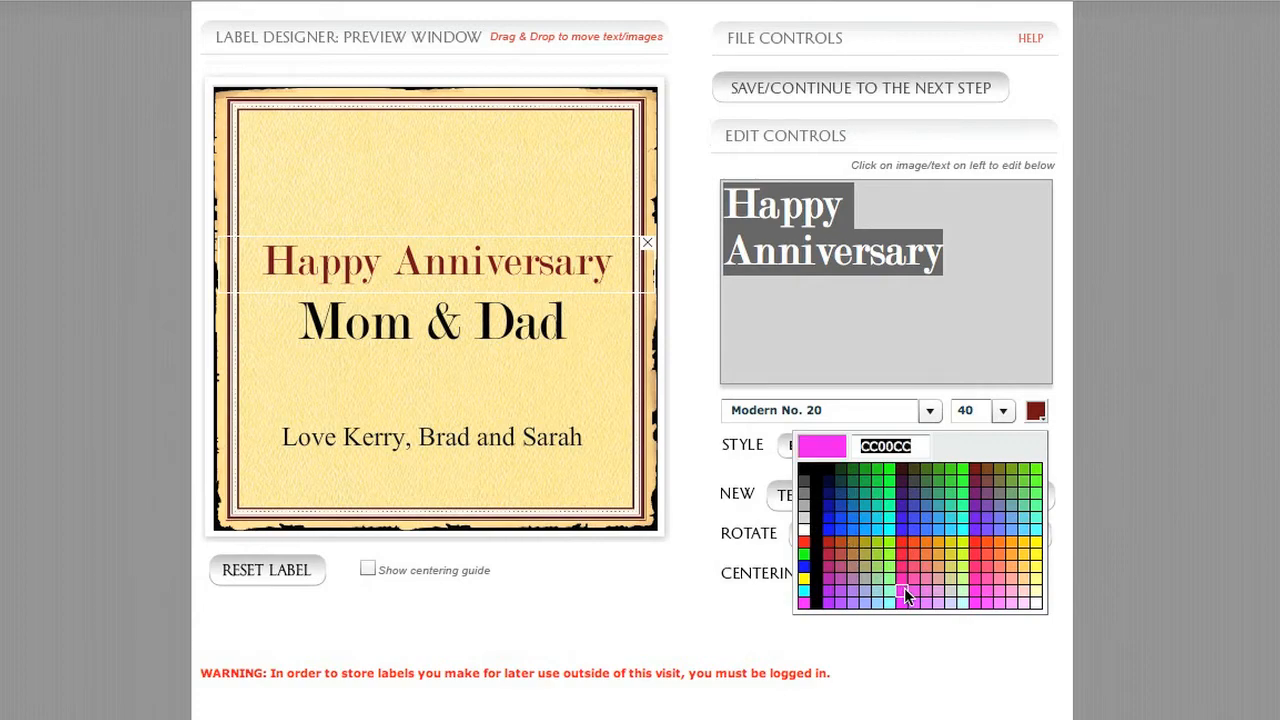
{"action": "left_click", "coordinate": [830, 541]}
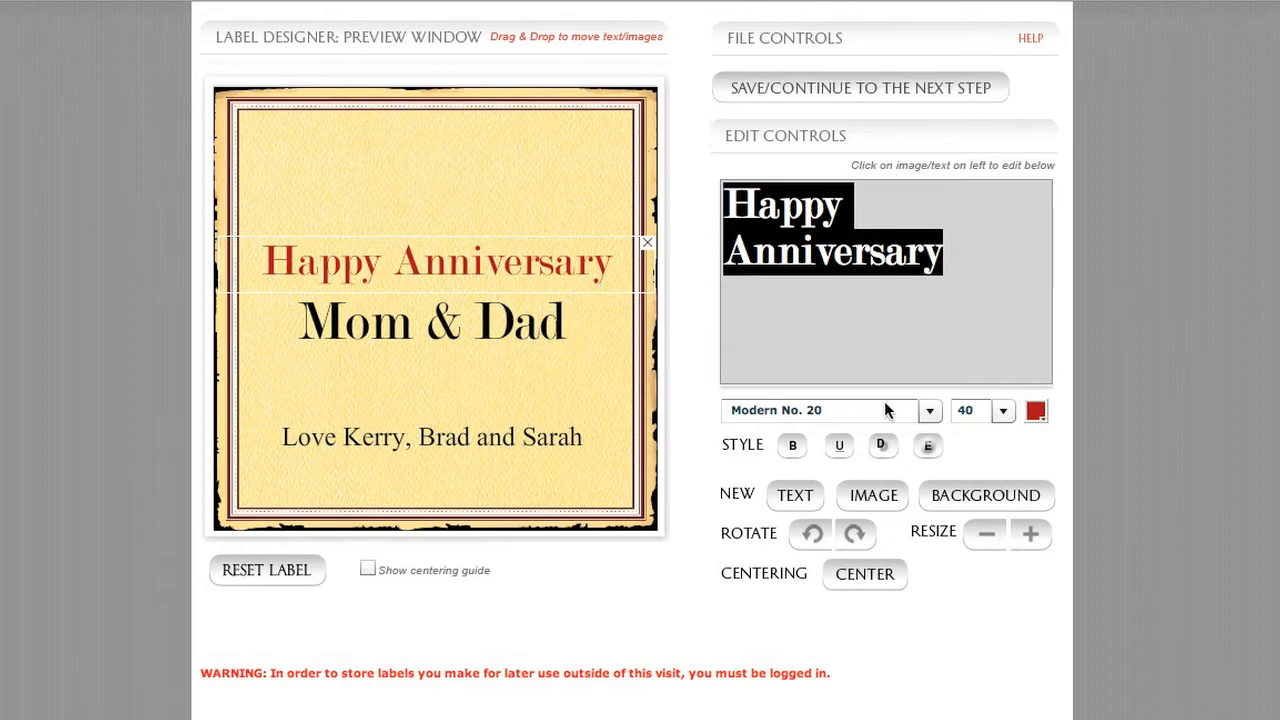
{"action": "left_click", "coordinate": [1044, 419]}
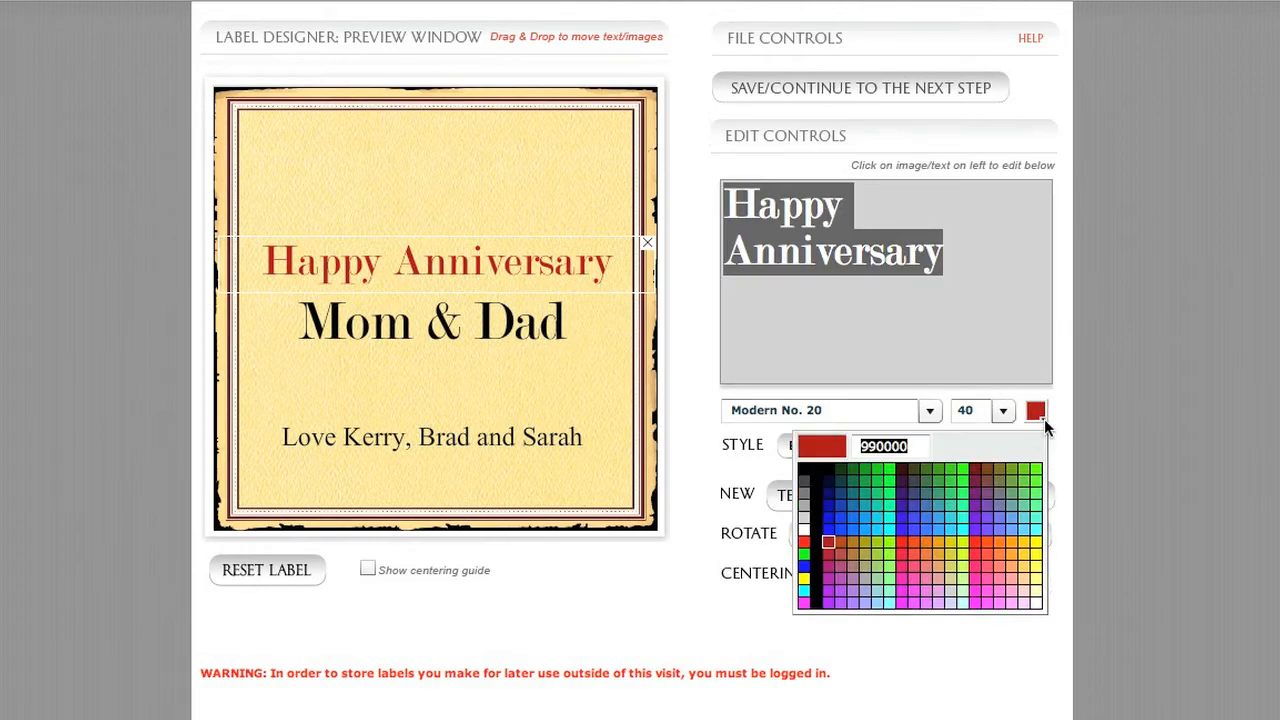
{"action": "left_click", "coordinate": [972, 466]}
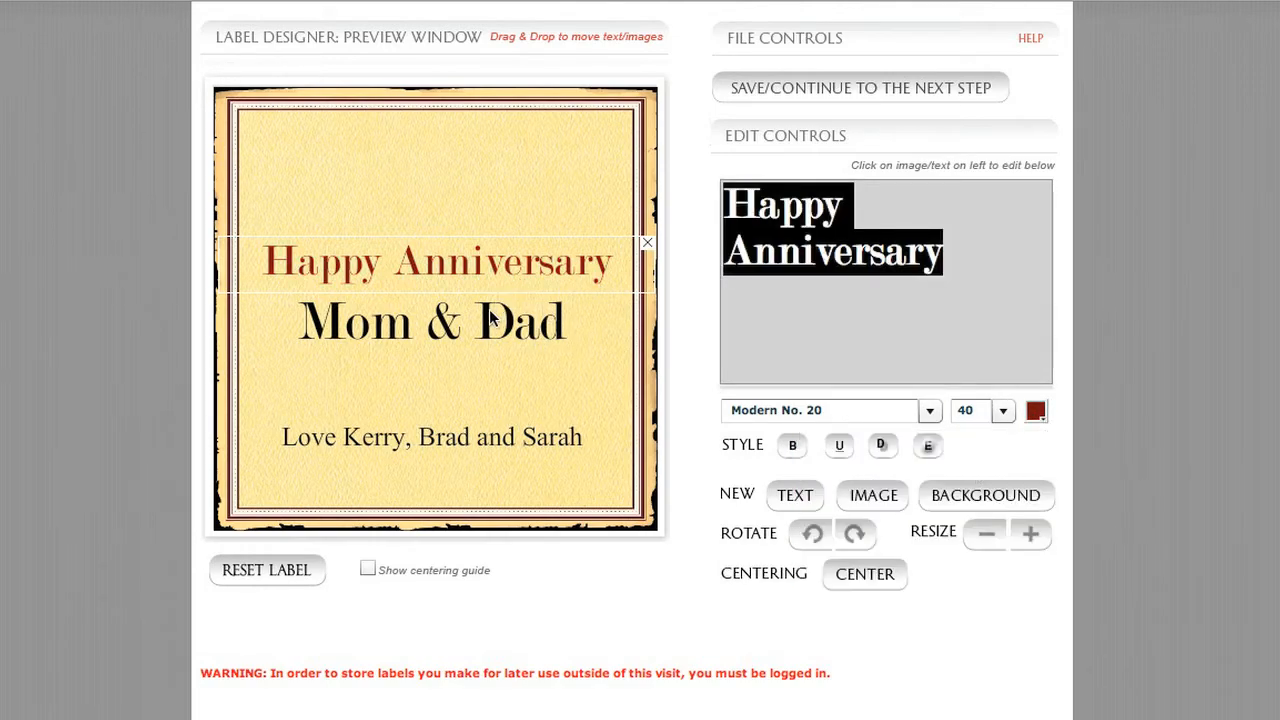
Lower the Mom & Dad text slightly and colour it the same dark red as Happy Anniversary.
{"action": "left_click_drag", "start_coordinate": [489, 316], "coordinate": [488, 324]}
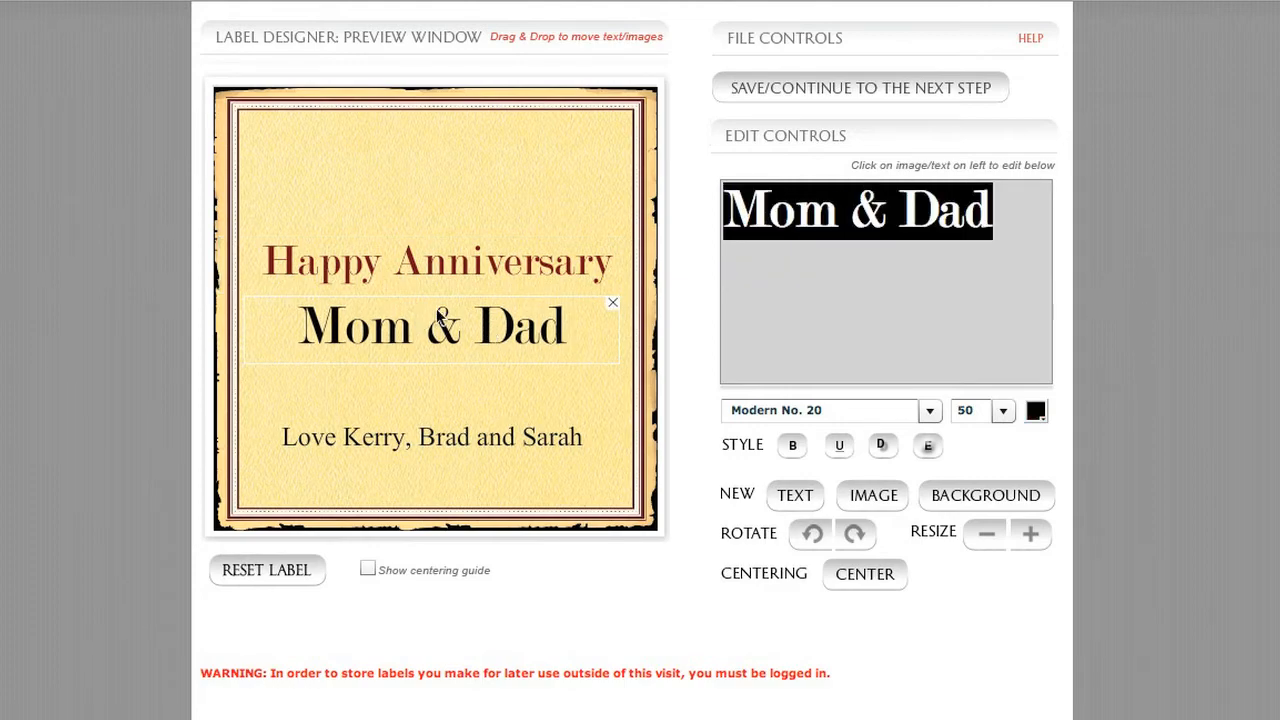
{"action": "left_click", "coordinate": [1037, 412]}
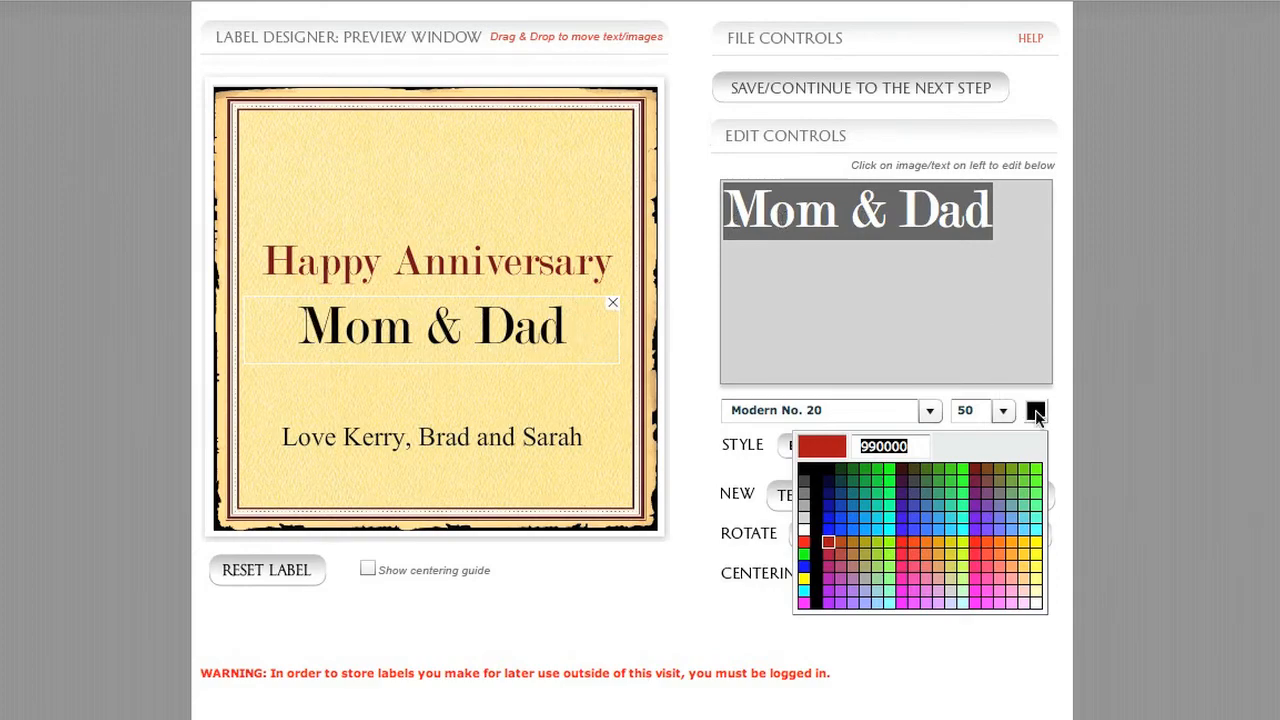
{"action": "left_click", "coordinate": [979, 471]}
Colour the signature line dark red and move it slightly down and to the right.
{"action": "left_click", "coordinate": [542, 438]}
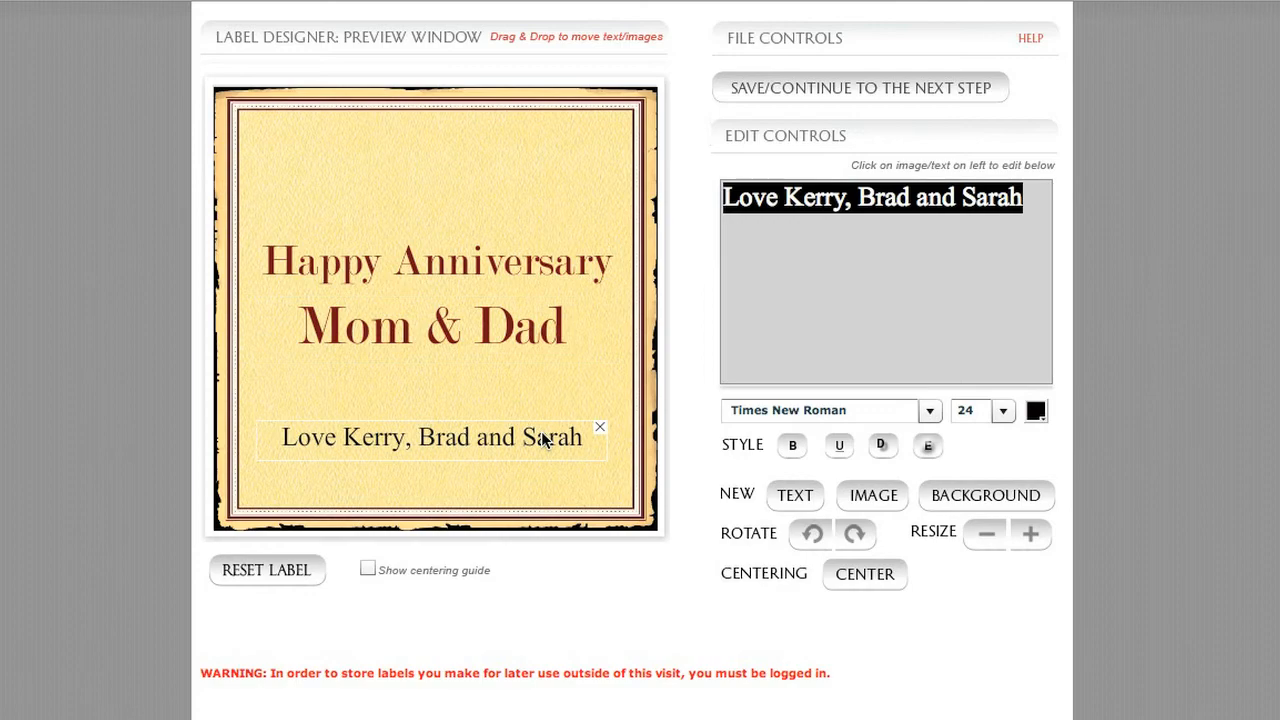
{"action": "left_click", "coordinate": [1036, 411]}
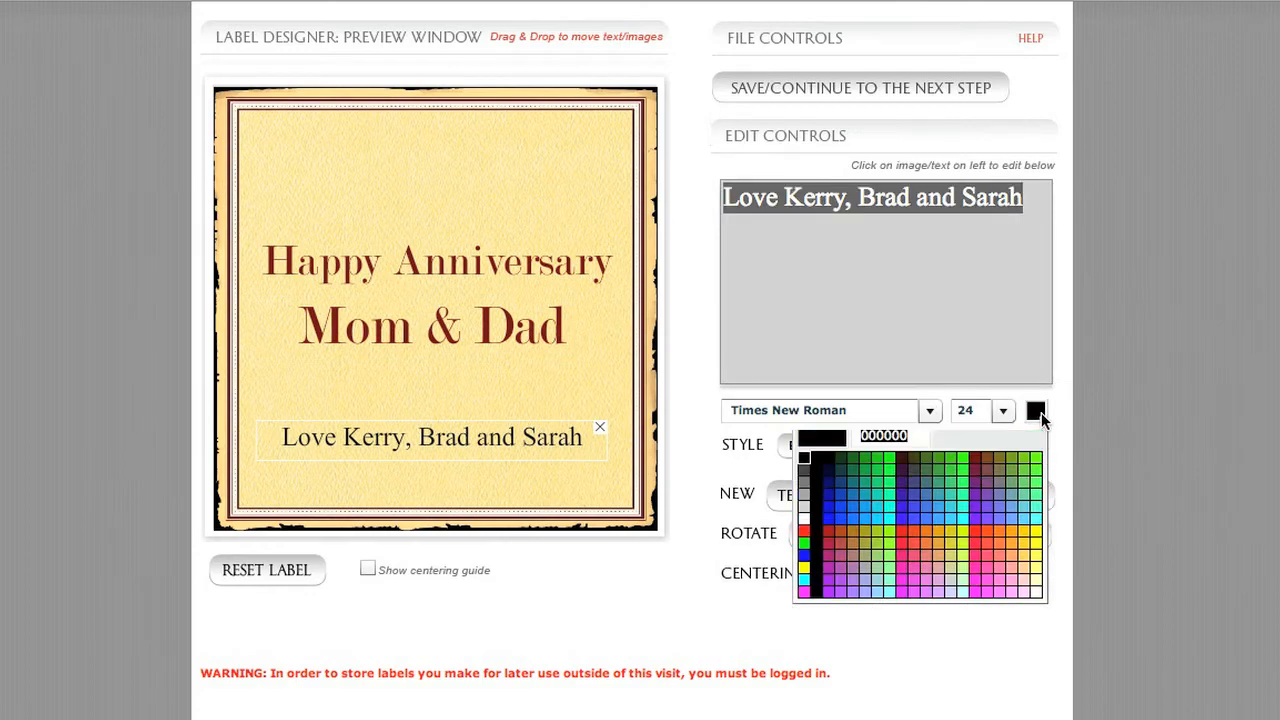
{"action": "left_click", "coordinate": [972, 468]}
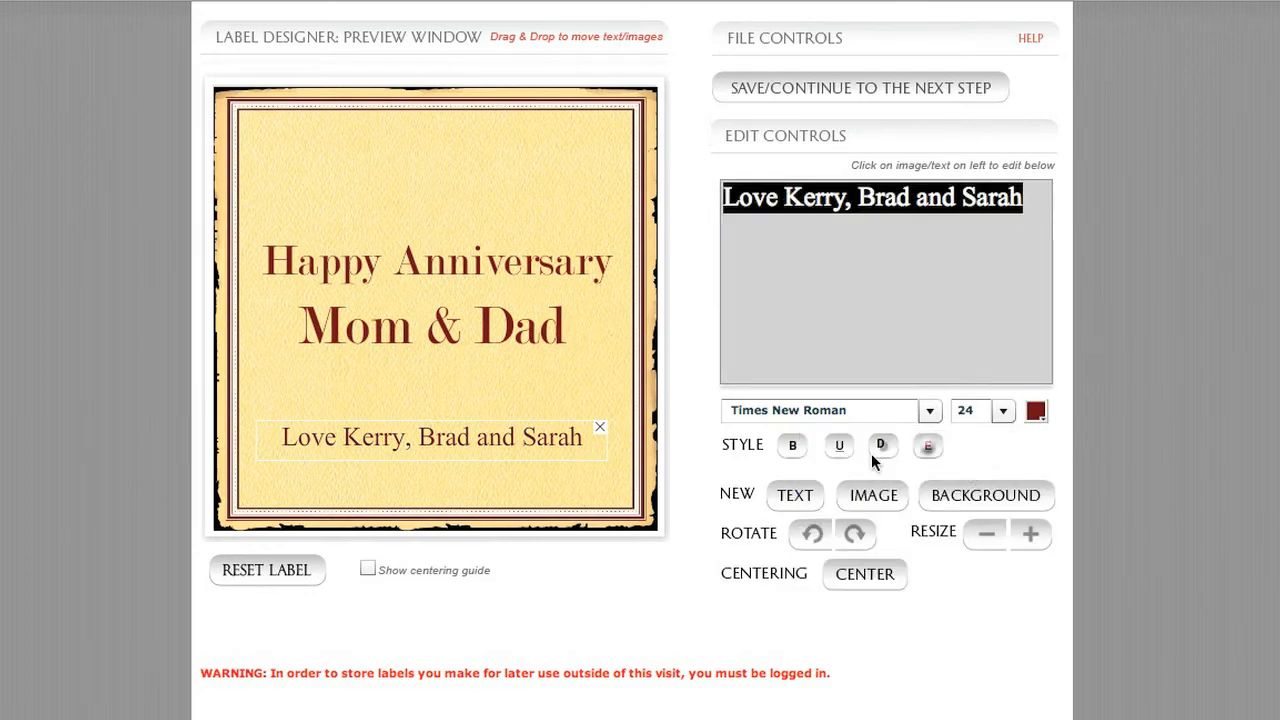
{"action": "left_click_drag", "start_coordinate": [511, 446], "coordinate": [515, 460]}
Select the Happy Anniversary text and display the centering guide over the label.
{"action": "left_click", "coordinate": [481, 261]}
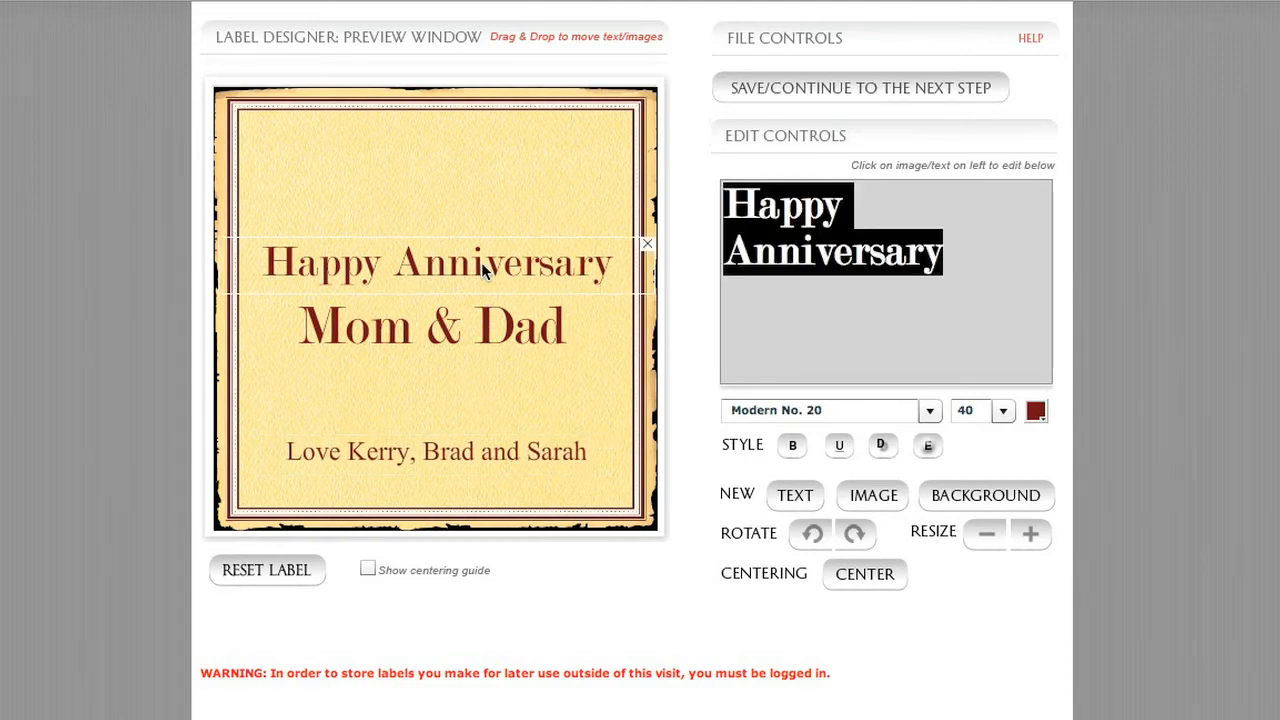
{"action": "left_click", "coordinate": [368, 568]}
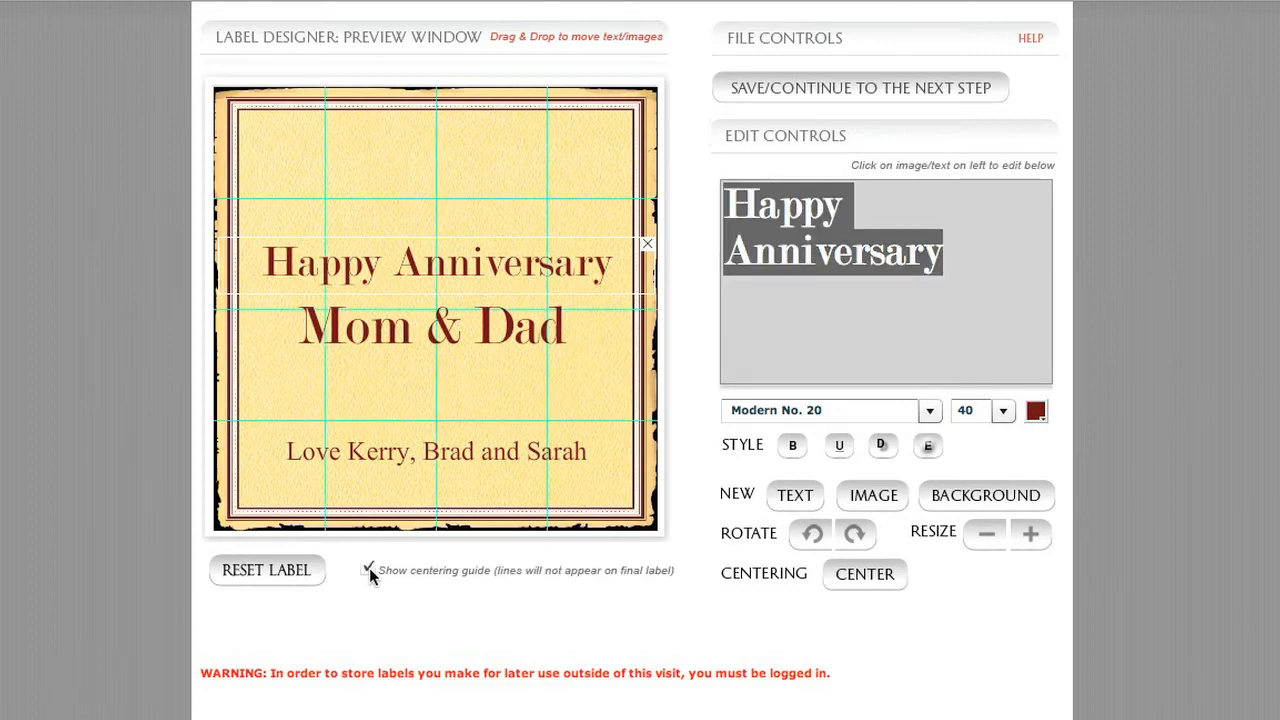
Center the Mom & Dad text horizontally on the label.
{"action": "left_click", "coordinate": [406, 456]}
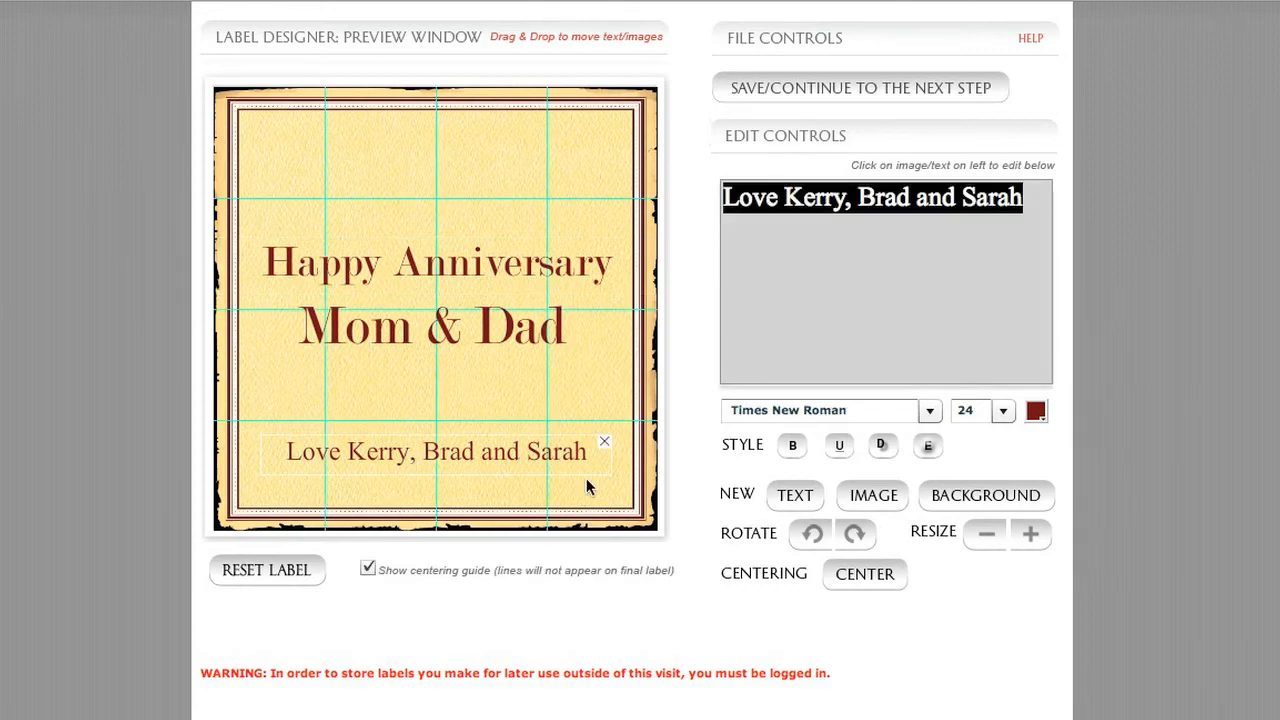
{"action": "left_click", "coordinate": [509, 337]}
{"action": "left_click", "coordinate": [858, 577]}
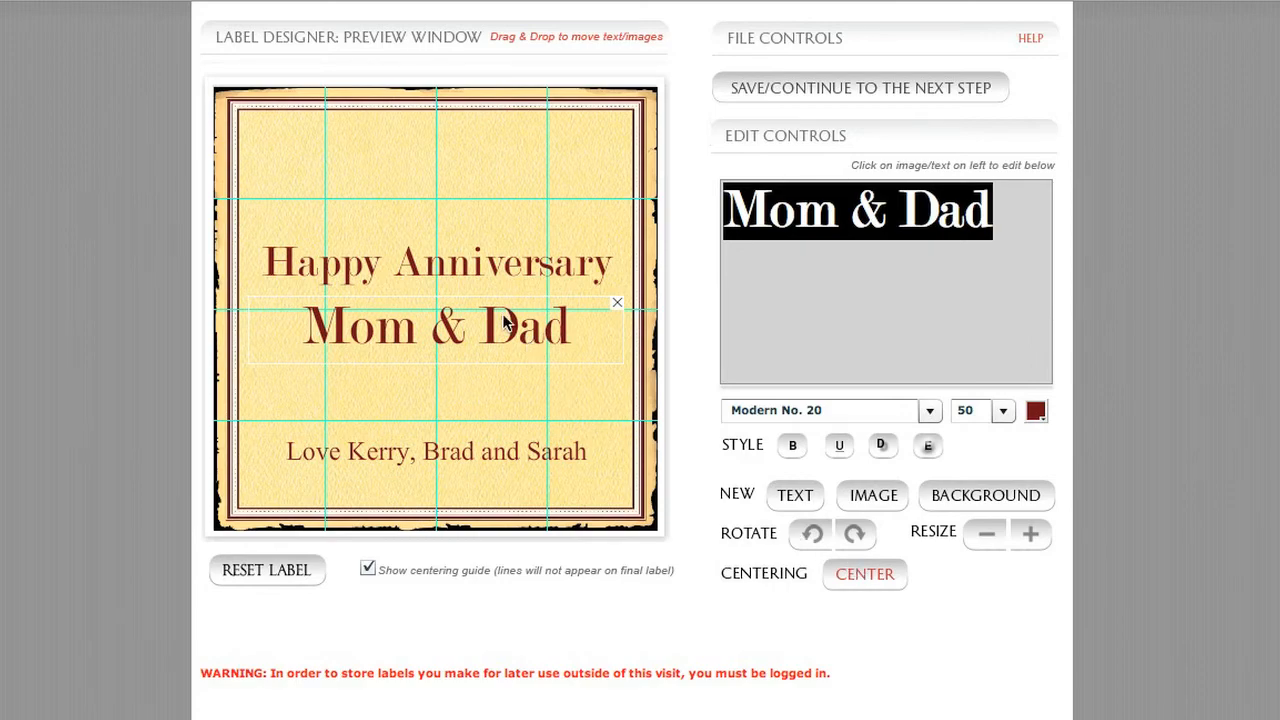
Raise the Happy Anniversary and Mom & Dad lines slightly with a little more space between them, and center Happy Anniversary horizontally.
{"action": "left_click", "coordinate": [479, 272]}
{"action": "left_click", "coordinate": [478, 318]}
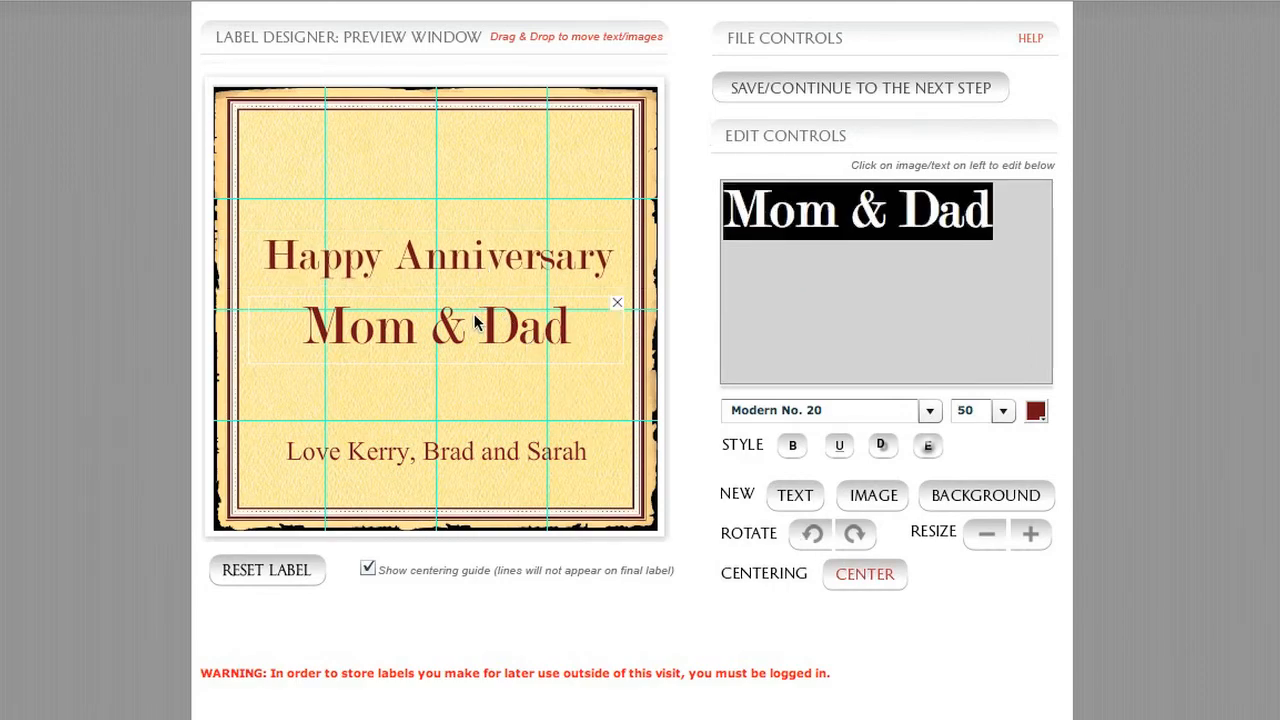
{"action": "left_click", "coordinate": [475, 258]}
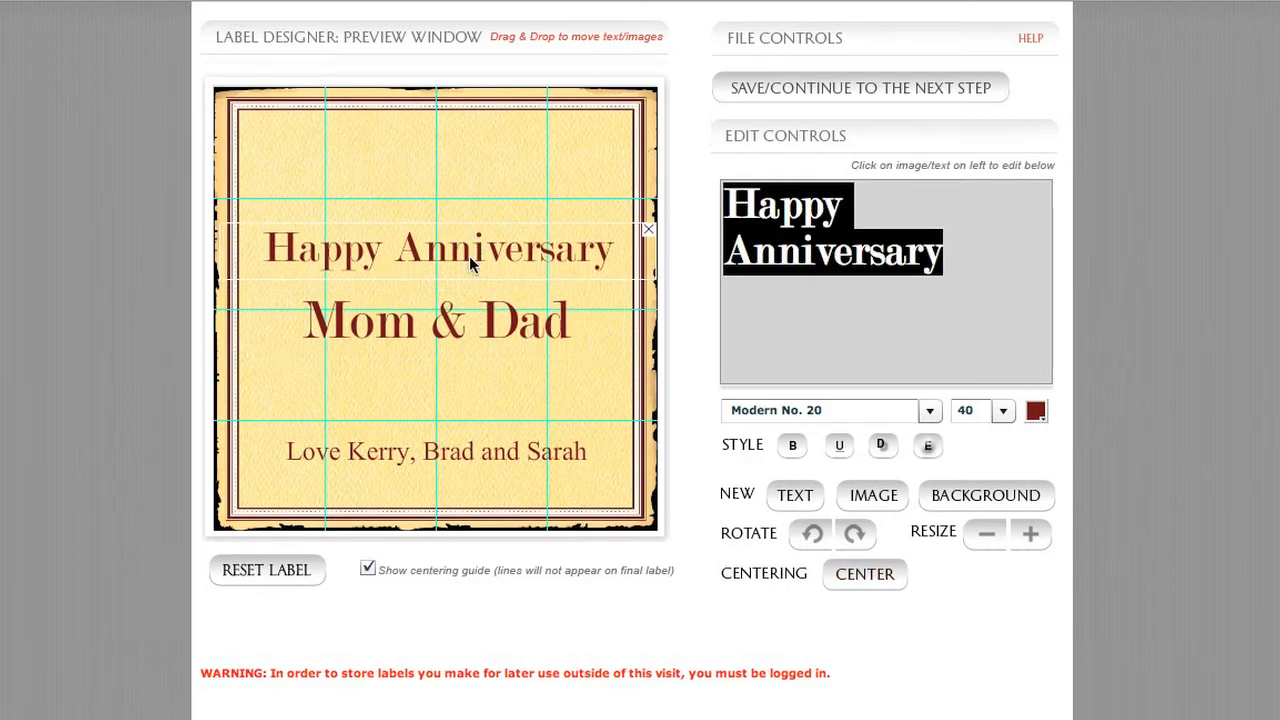
{"action": "left_click", "coordinate": [471, 316]}
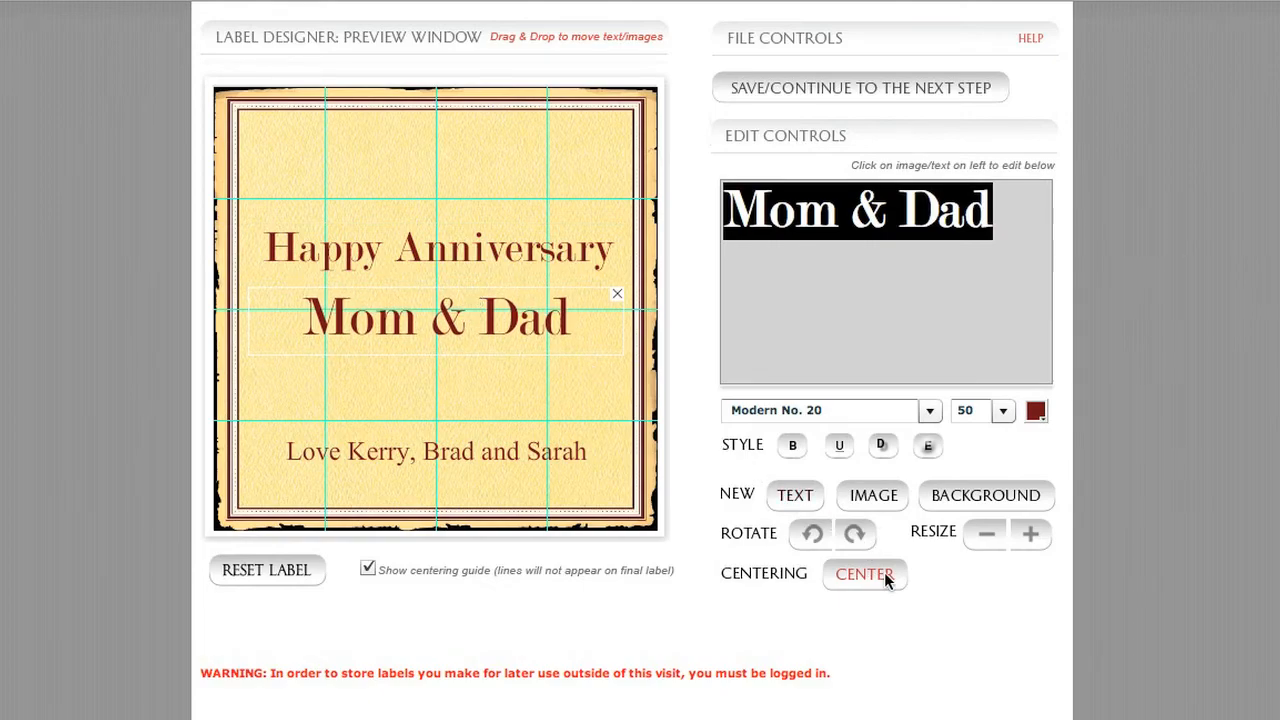
{"action": "left_click", "coordinate": [538, 244]}
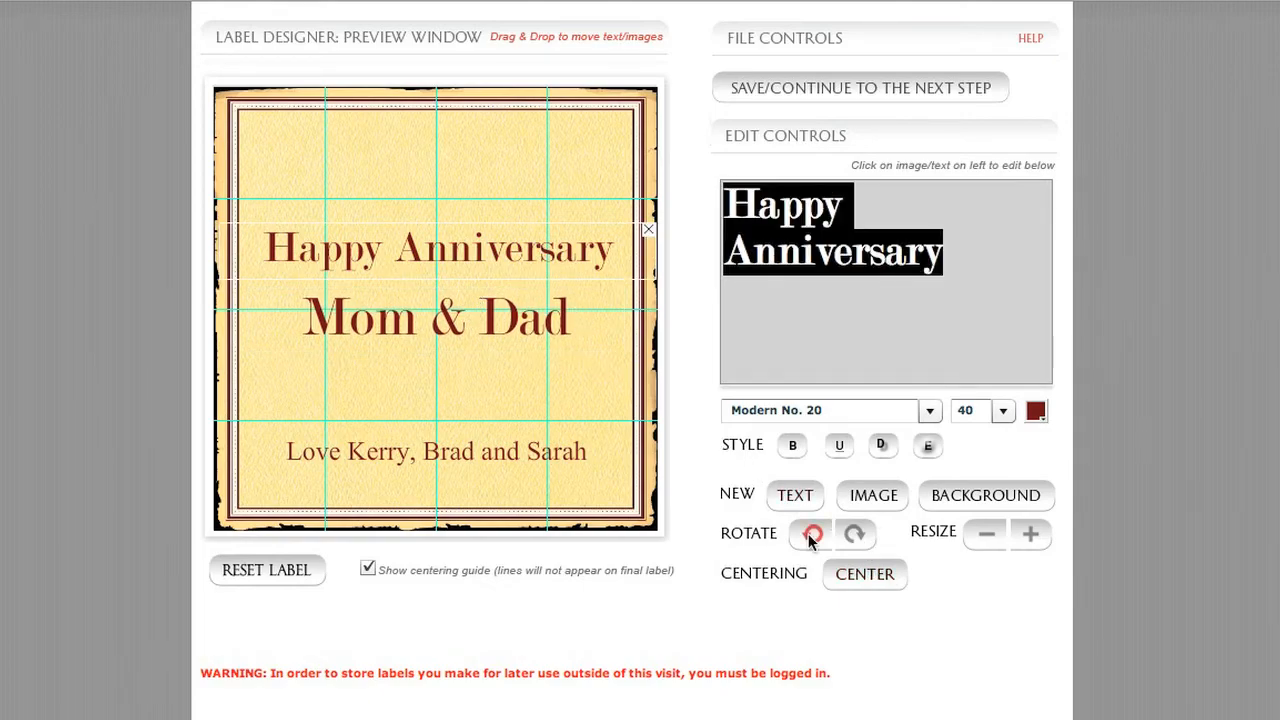
{"action": "left_click", "coordinate": [862, 580]}
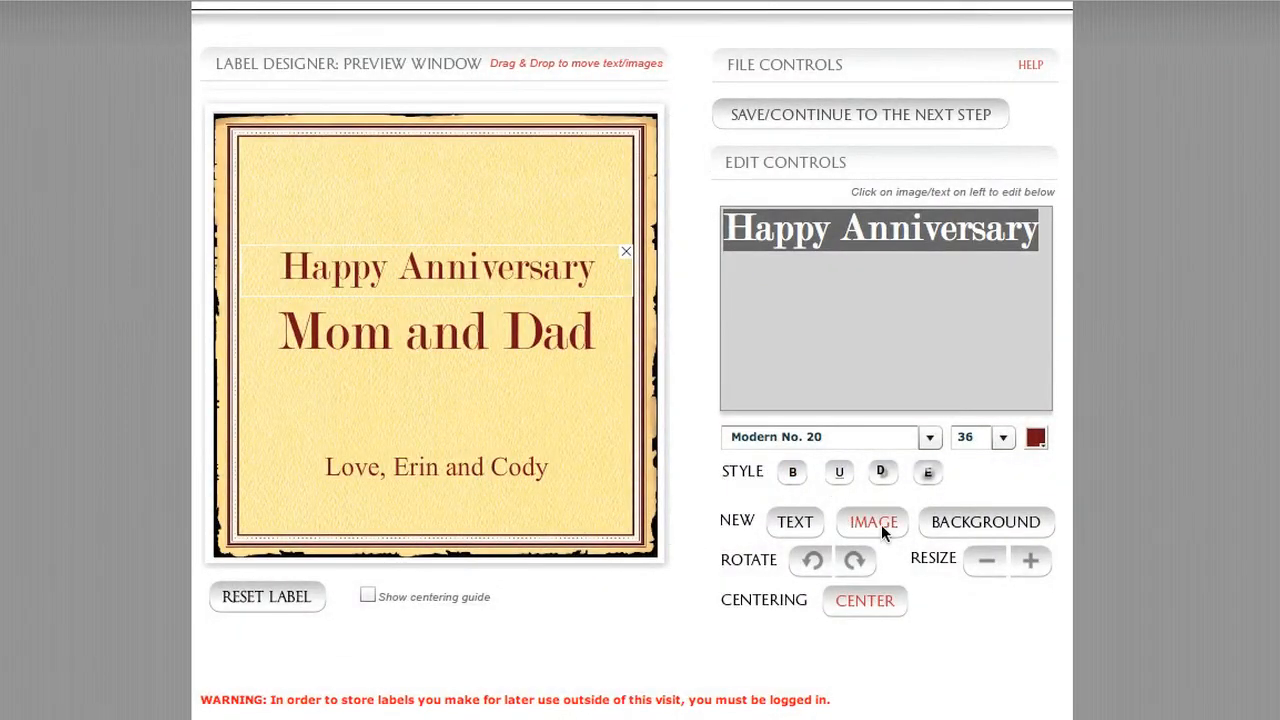
{"action": "left_click", "coordinate": [927, 443]}
{"action": "left_click", "coordinate": [1032, 462]}
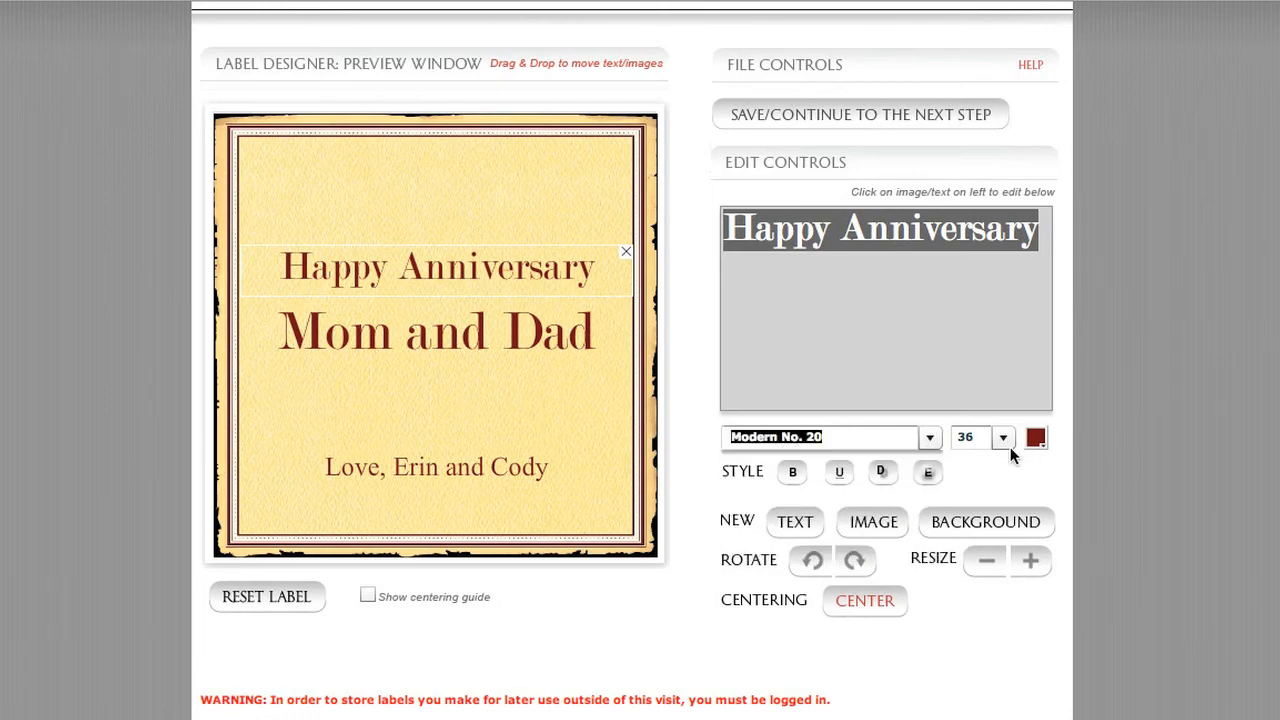
{"action": "left_click", "coordinate": [1002, 444]}
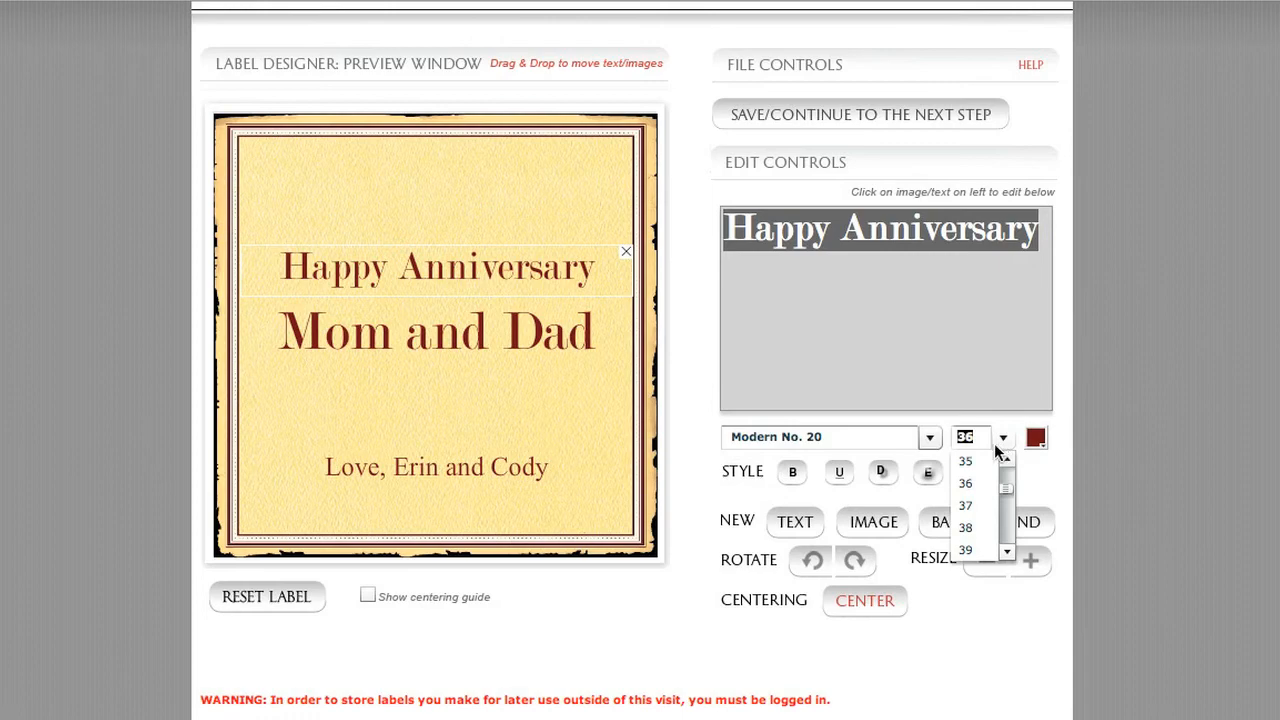
{"action": "left_click", "coordinate": [1028, 483]}
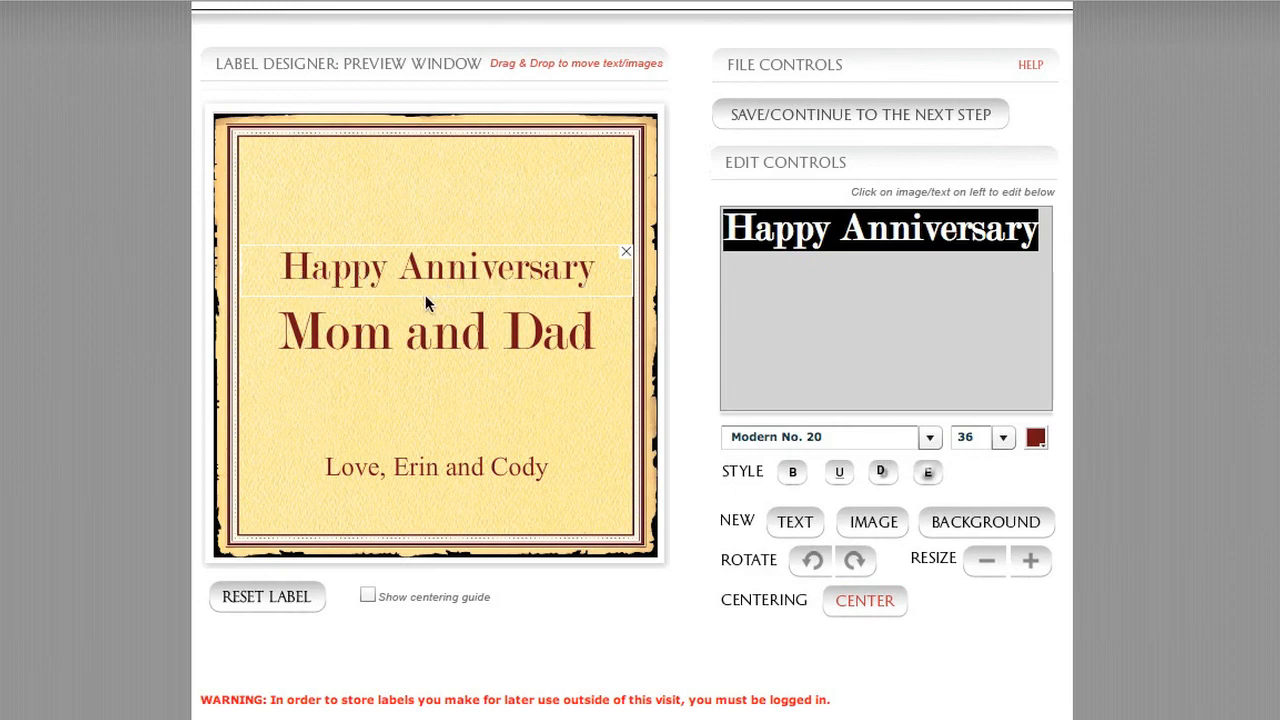
{"action": "left_click", "coordinate": [471, 332]}
{"action": "left_click", "coordinate": [466, 267]}
{"action": "left_click", "coordinate": [470, 338]}
{"action": "left_click", "coordinate": [458, 269]}
{"action": "left_click", "coordinate": [464, 337]}
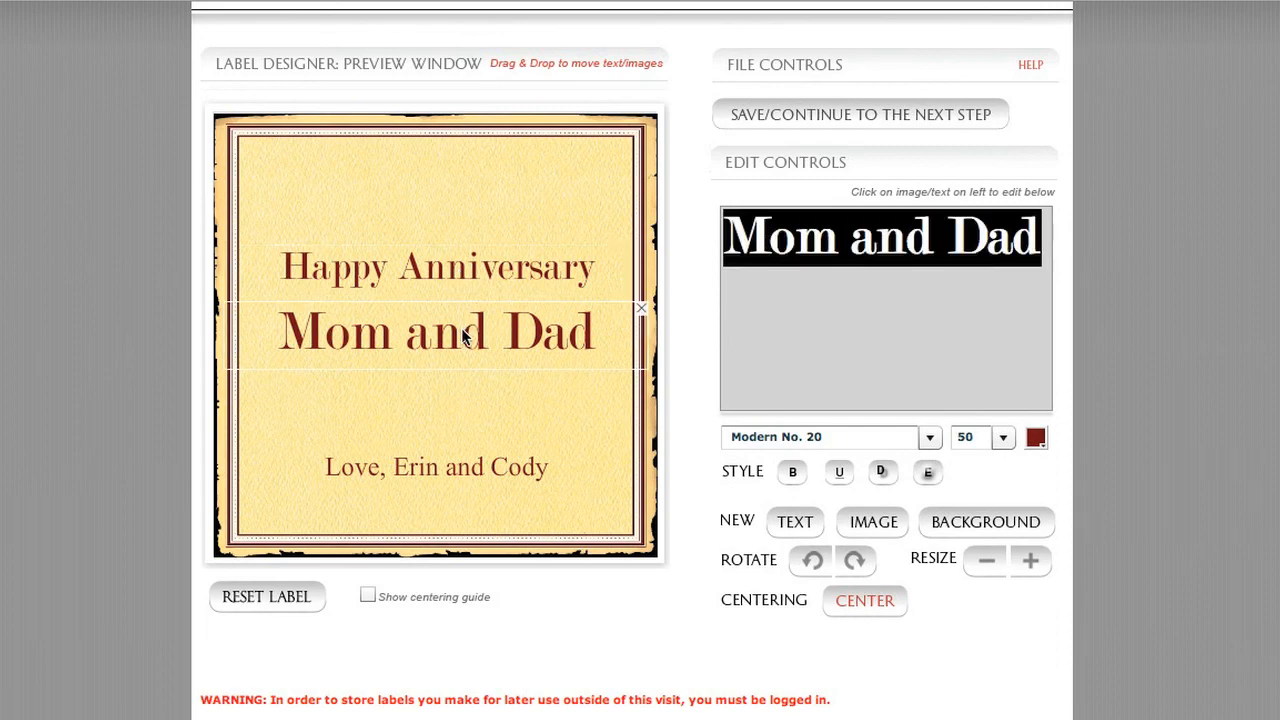